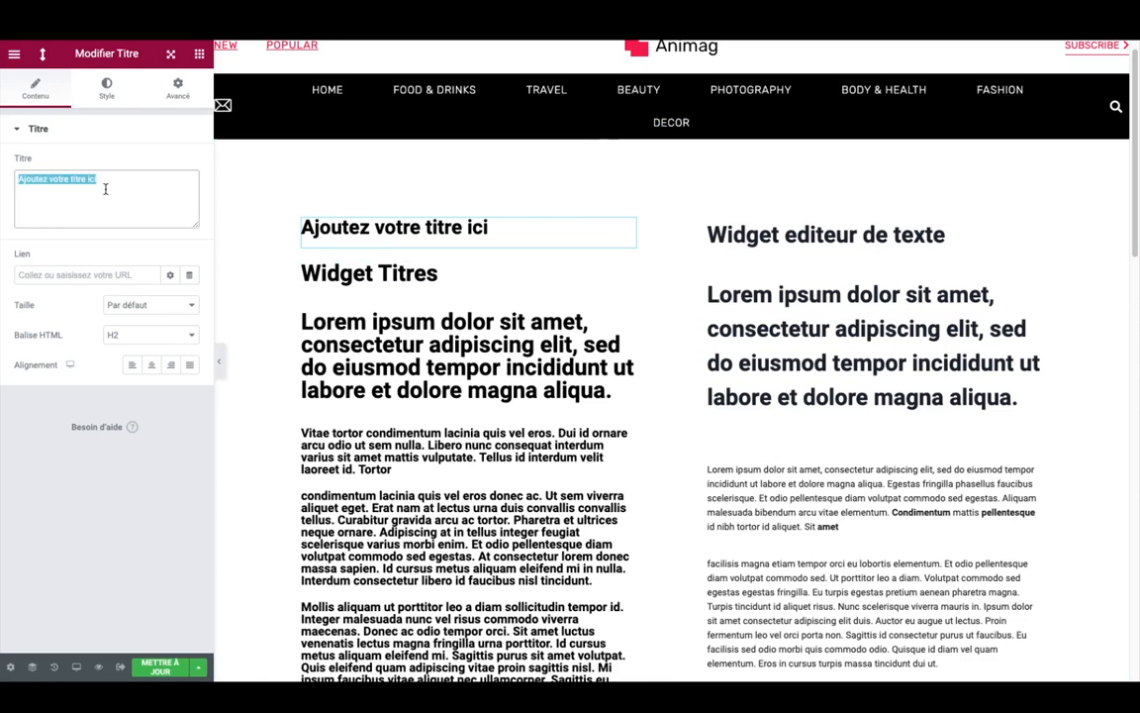
Step: Set the new heading's text to "ceci est un titre" and view its available HTML tags
{"action": "type", "text": "ceci est un titre"}
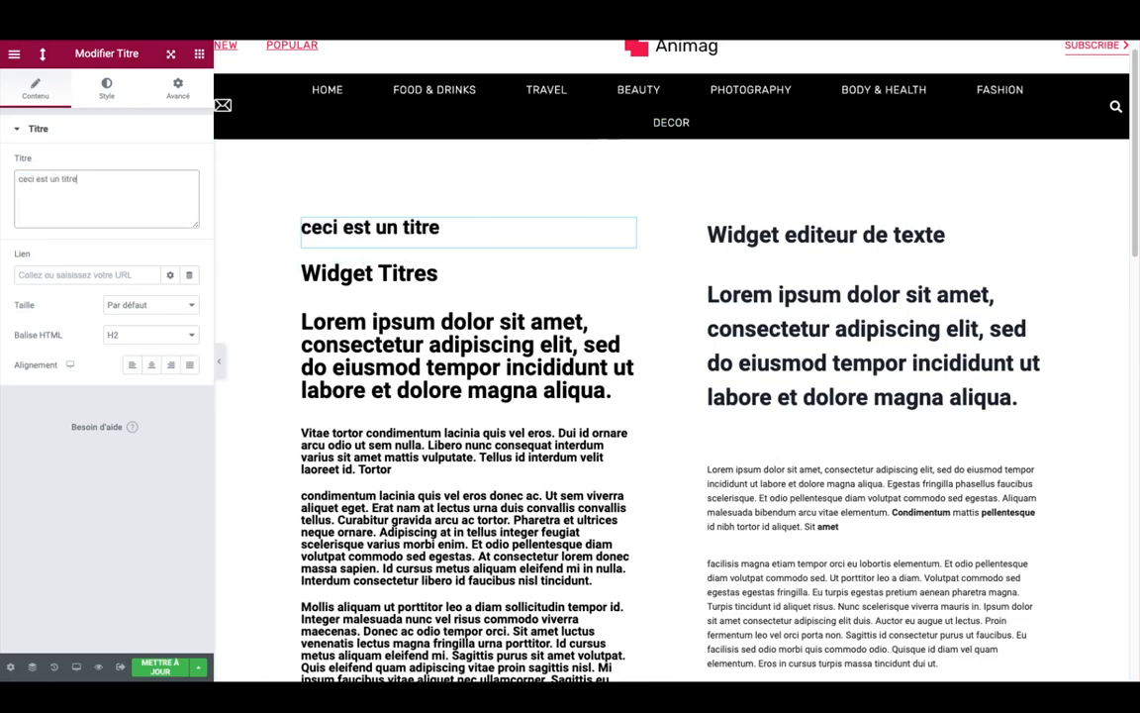
{"action": "left_click", "coordinate": [145, 335]}
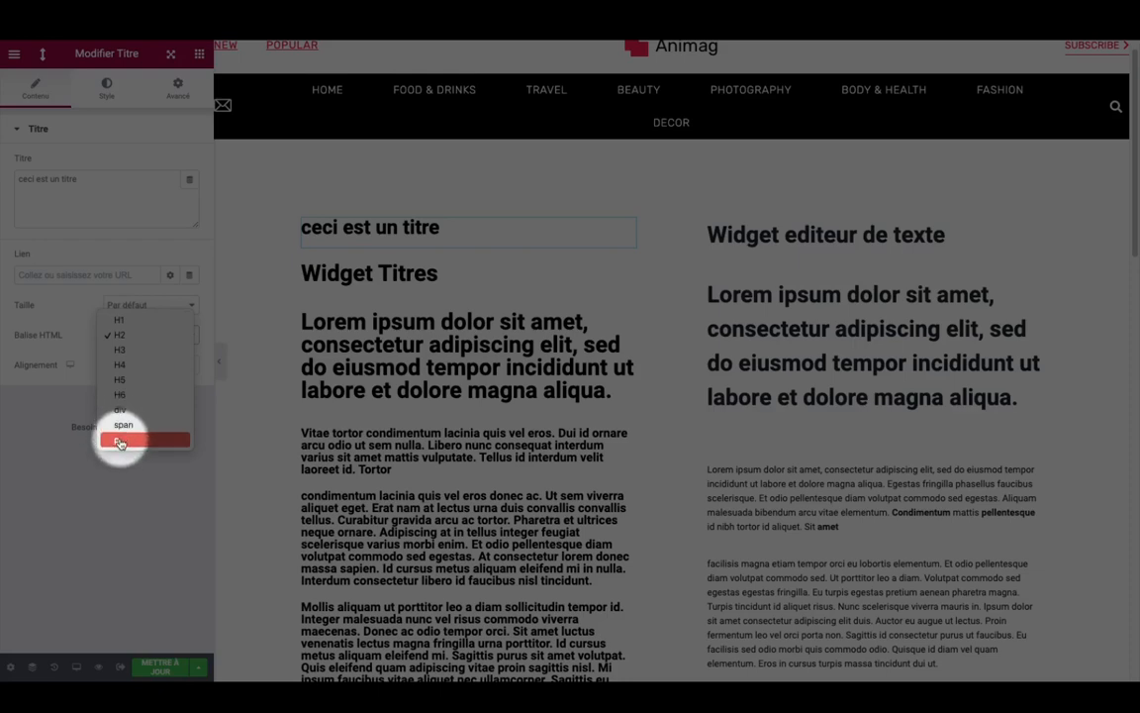
{"action": "left_click", "coordinate": [359, 225]}
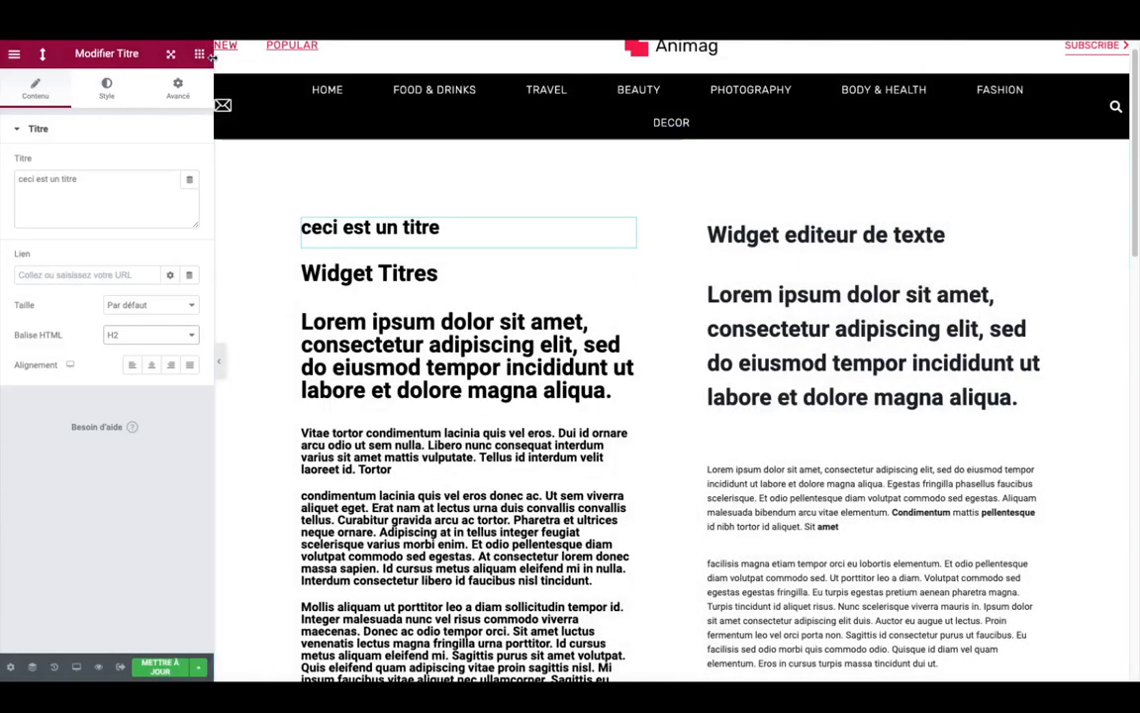
Step: Add a second heading widget below "ceci est un titre" with the text "ceci est un super super super long para......"
{"action": "left_click", "coordinate": [199, 55]}
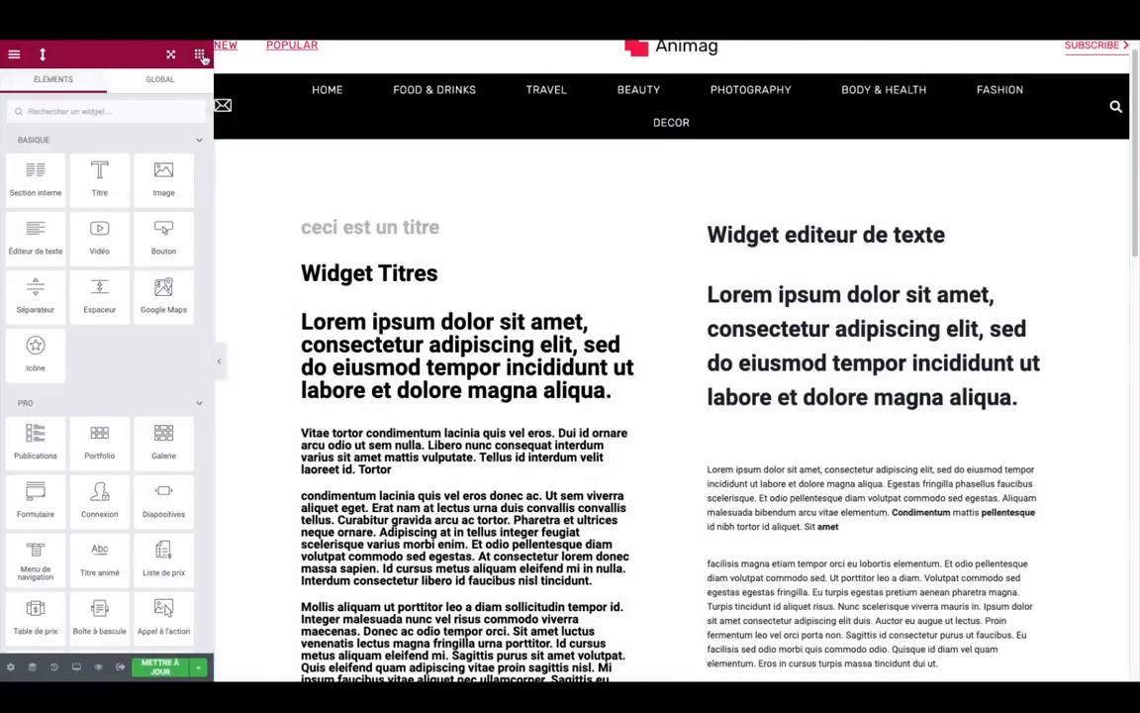
{"action": "left_click_drag", "start_coordinate": [98, 176], "coordinate": [380, 247]}
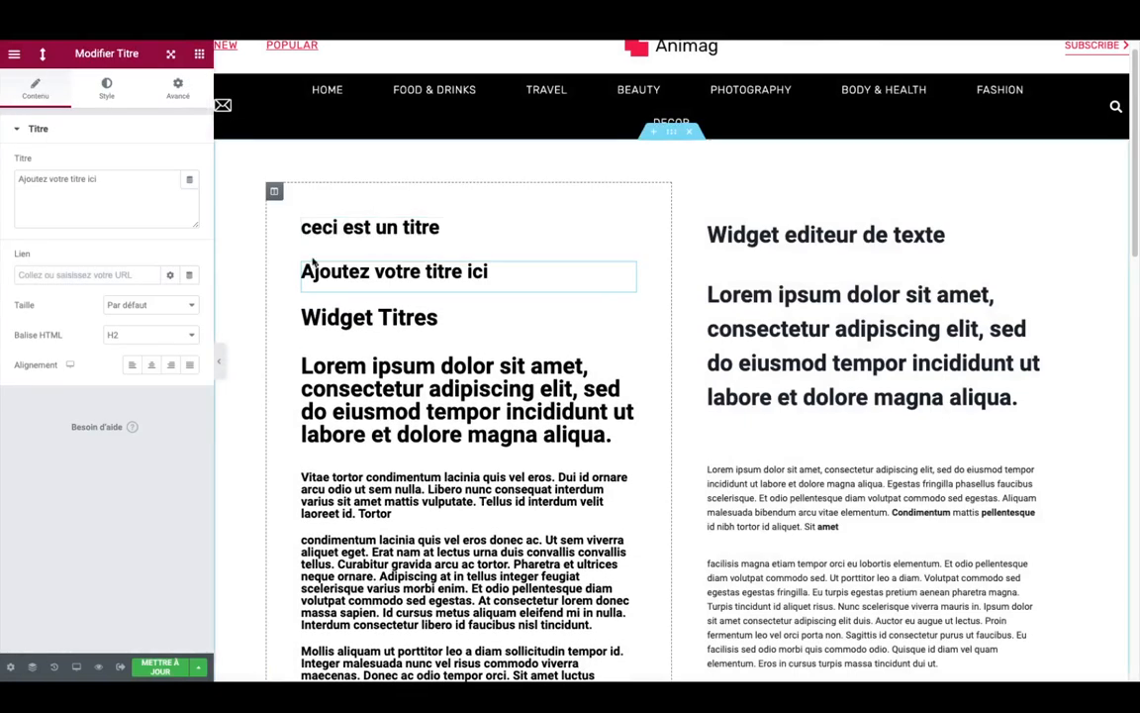
{"action": "left_click", "coordinate": [56, 201]}
{"action": "key", "text": "ctrl+a"}
{"action": "type", "text": "ce"}
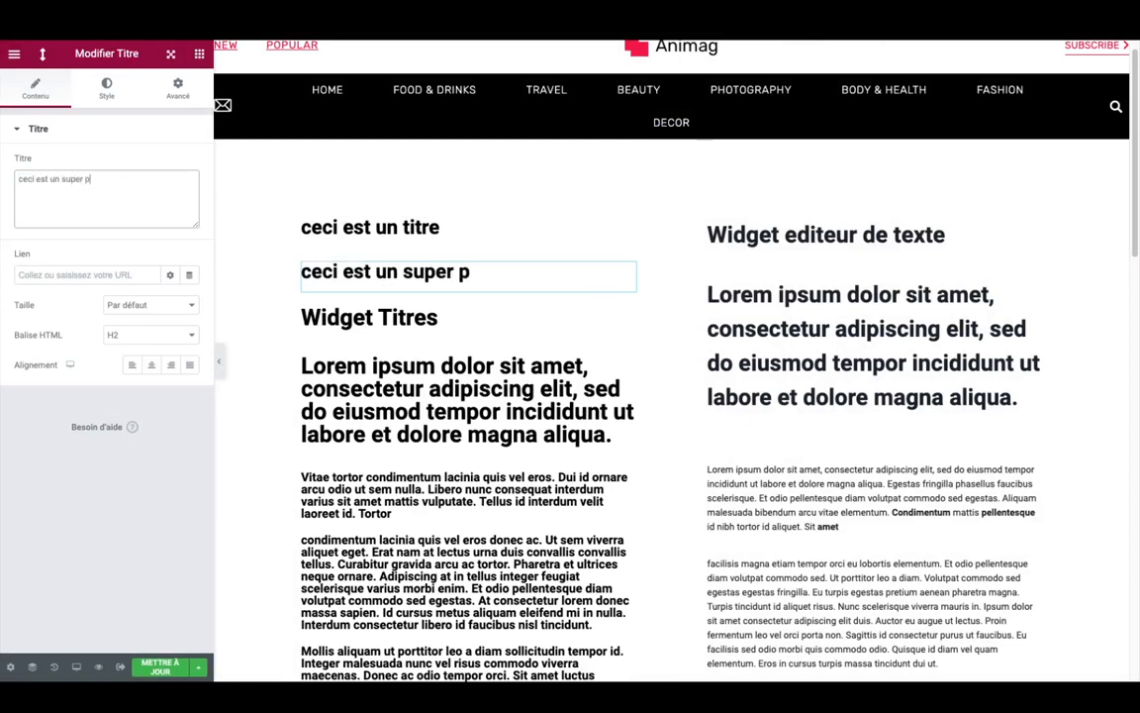
{"action": "type", "text": "super super"}
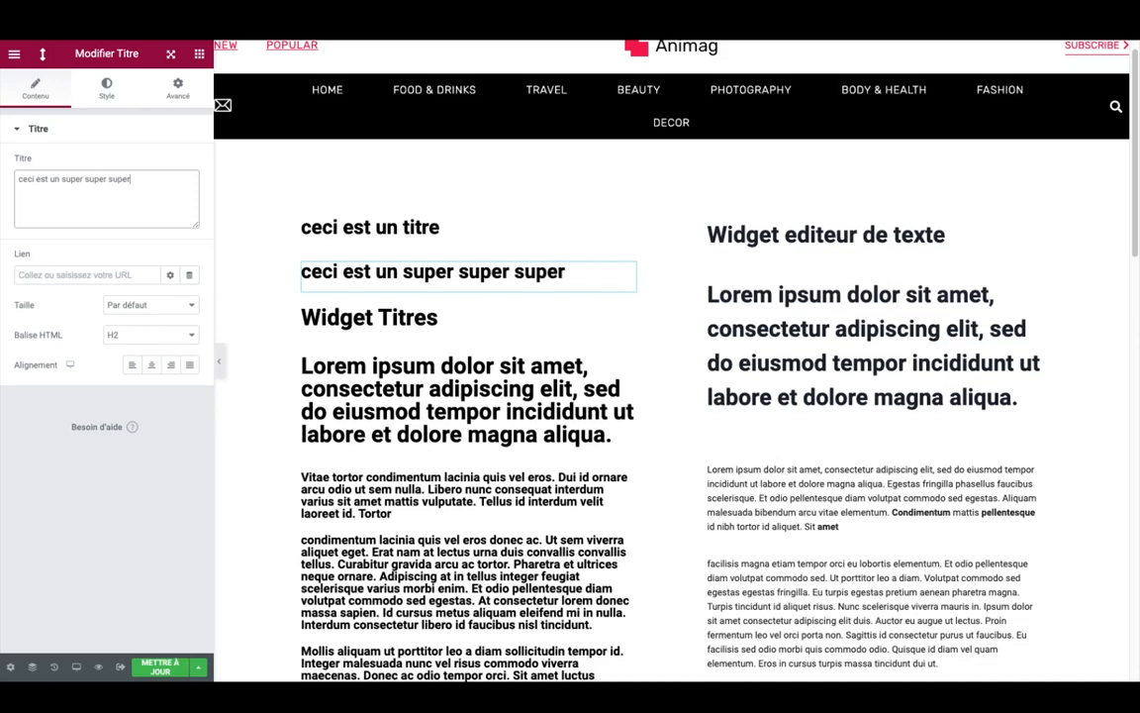
{"action": "type", "text": " long para......"}
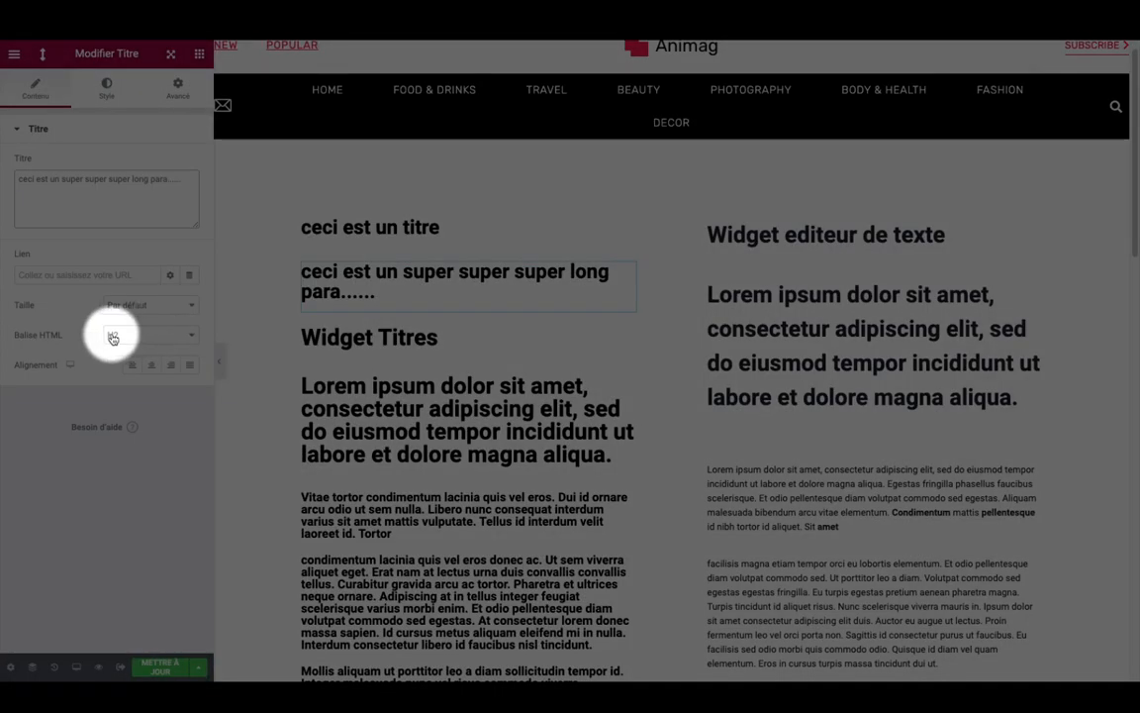
Step: Set the second heading's HTML tag to p and compare it with the paragraphs further down the column
{"action": "left_click", "coordinate": [120, 337]}
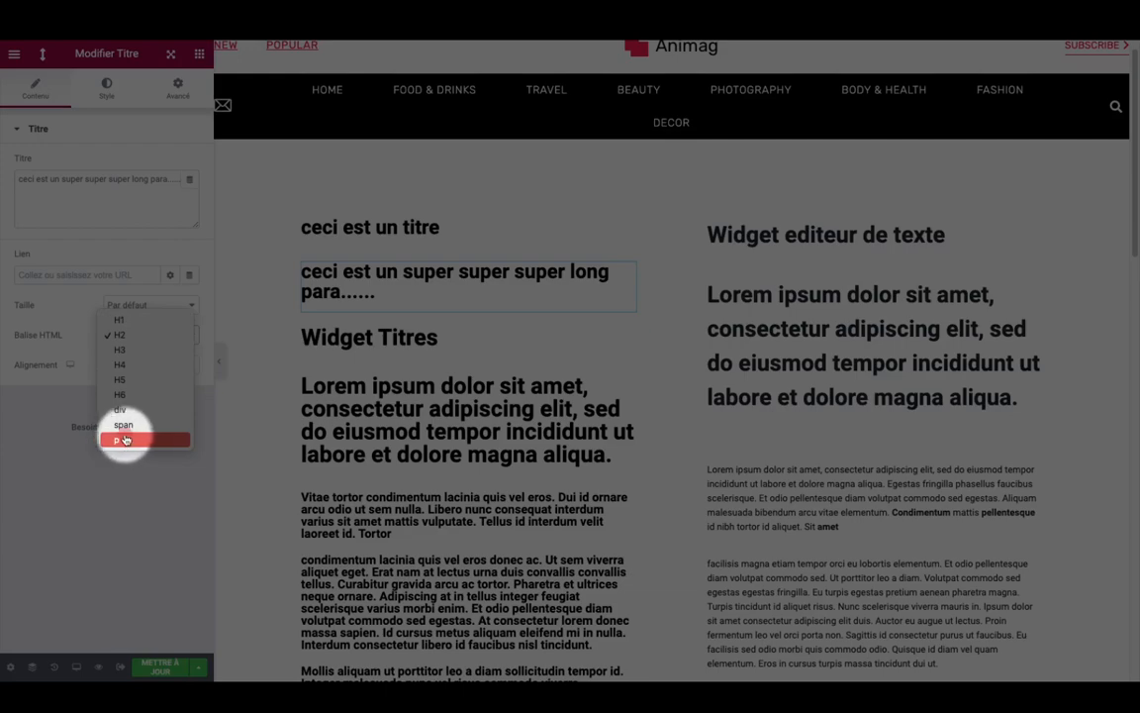
{"action": "left_click", "coordinate": [125, 440]}
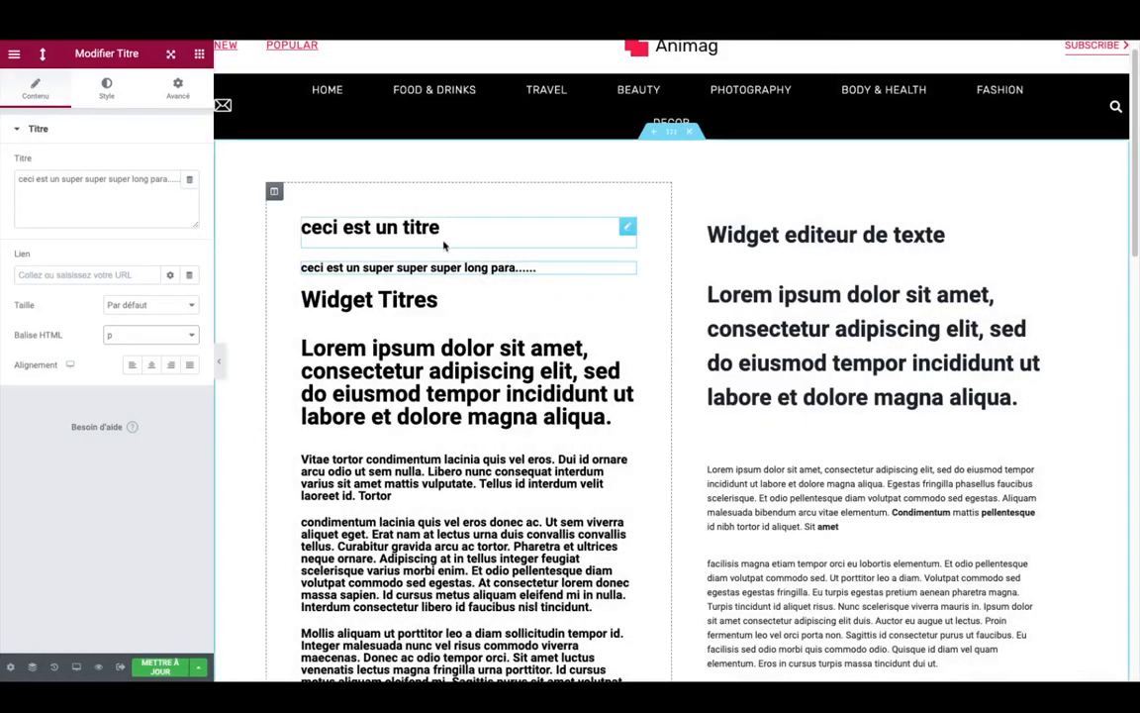
{"action": "scroll", "coordinate": [444, 245], "scroll_direction": "down", "scroll_amount": 5}
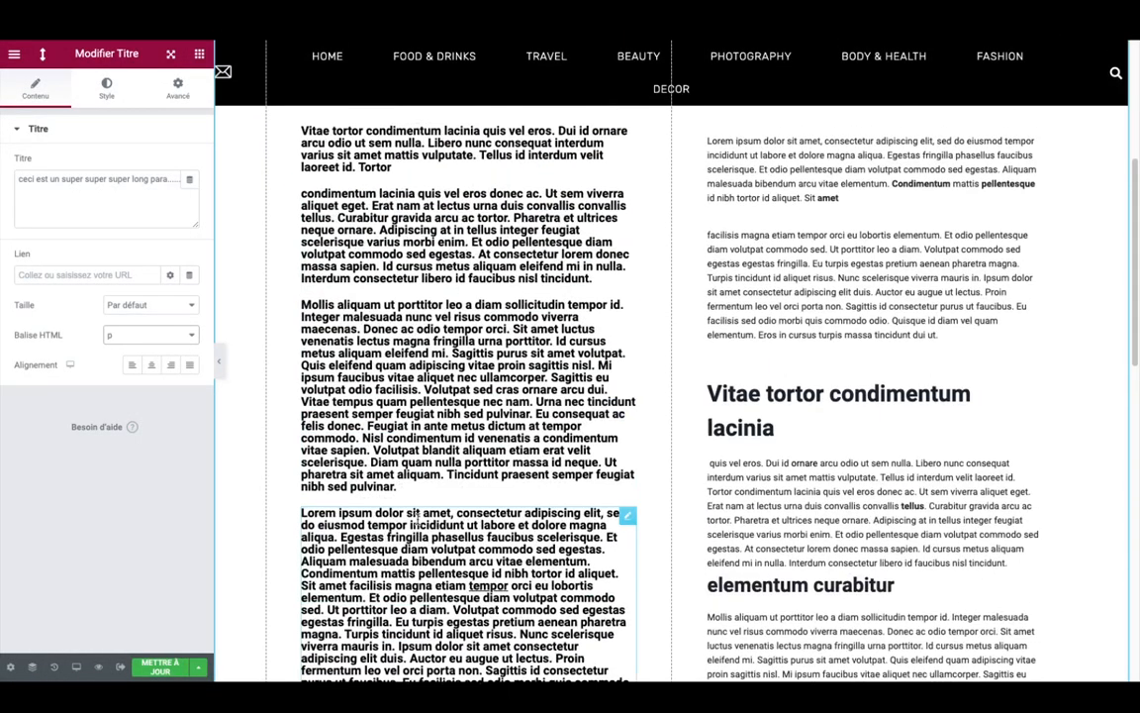
{"action": "scroll", "coordinate": [416, 519], "scroll_direction": "up", "scroll_amount": 3}
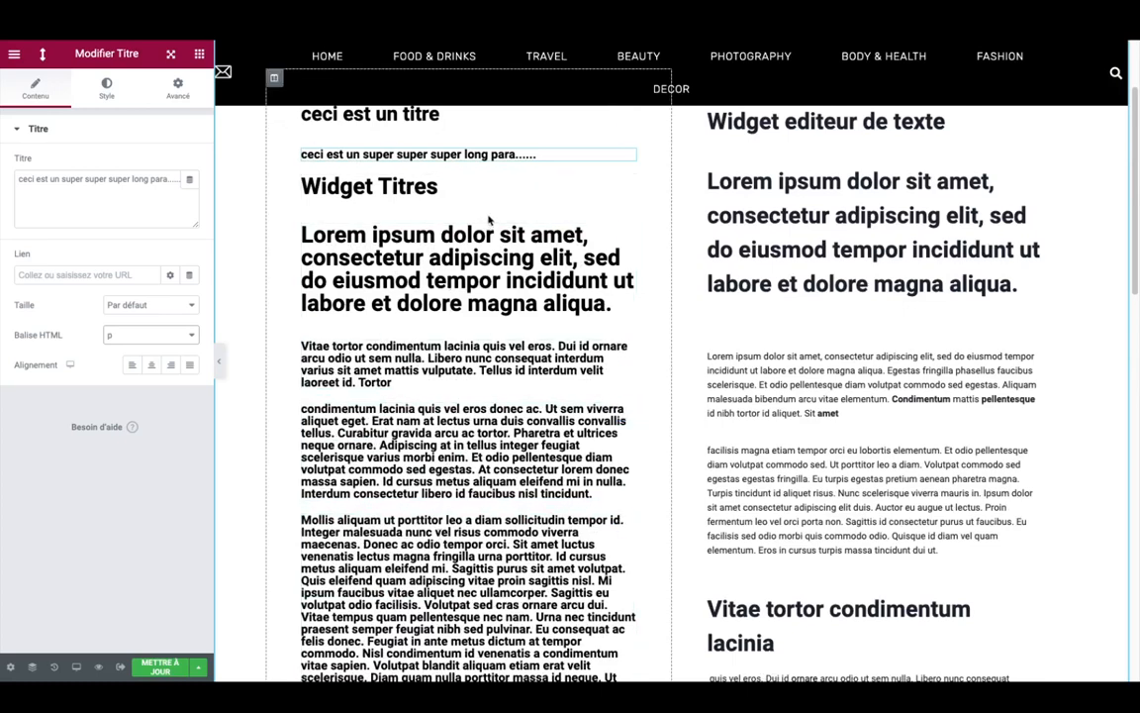
{"action": "scroll", "coordinate": [465, 357], "scroll_direction": "up", "scroll_amount": 2}
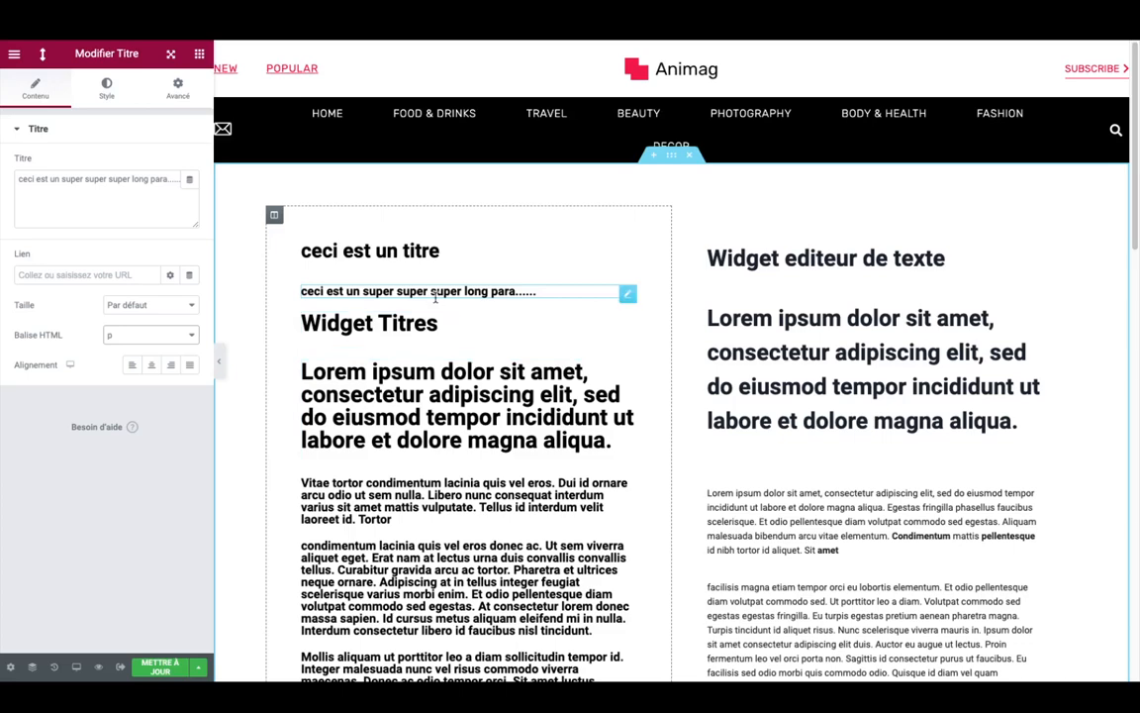
Step: Delete both sample headings above "Widget Titres"
{"action": "right_click", "coordinate": [455, 294]}
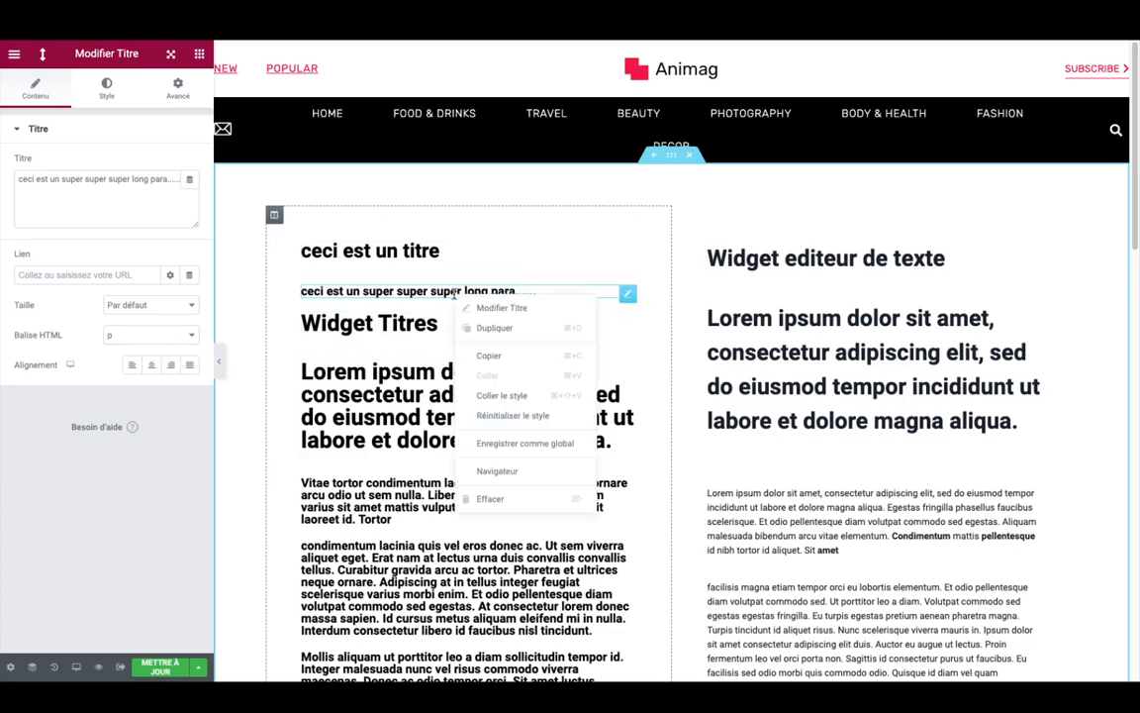
{"action": "left_click", "coordinate": [490, 498]}
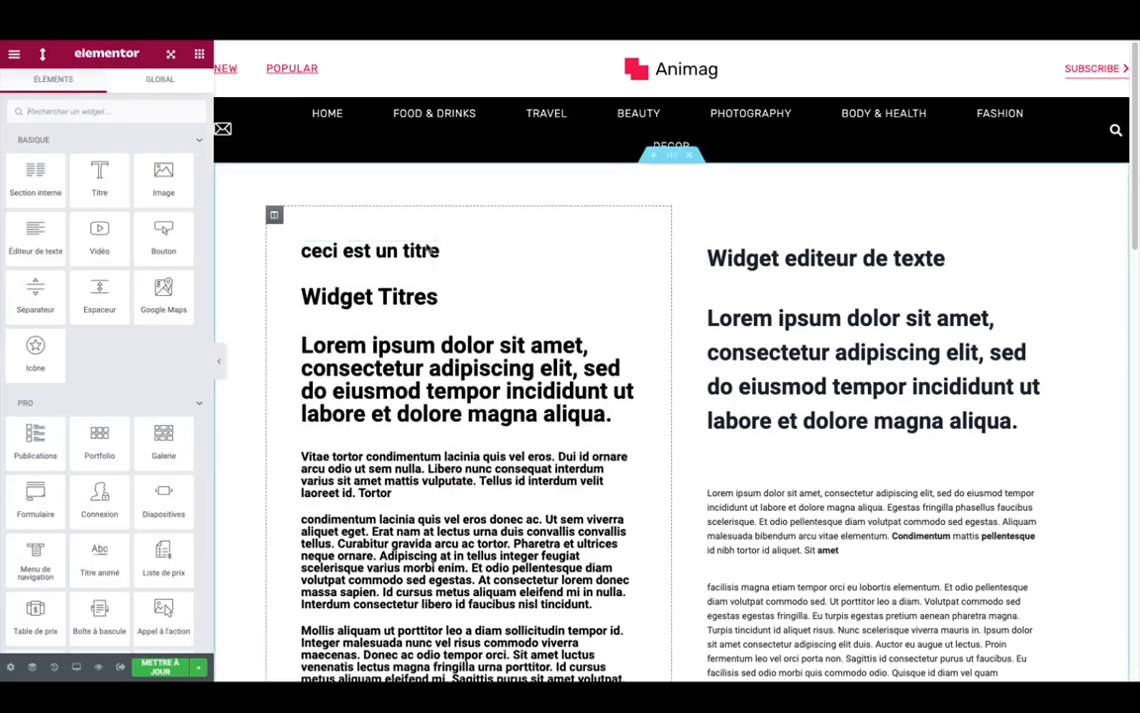
{"action": "right_click", "coordinate": [435, 256]}
{"action": "left_click", "coordinate": [517, 457]}
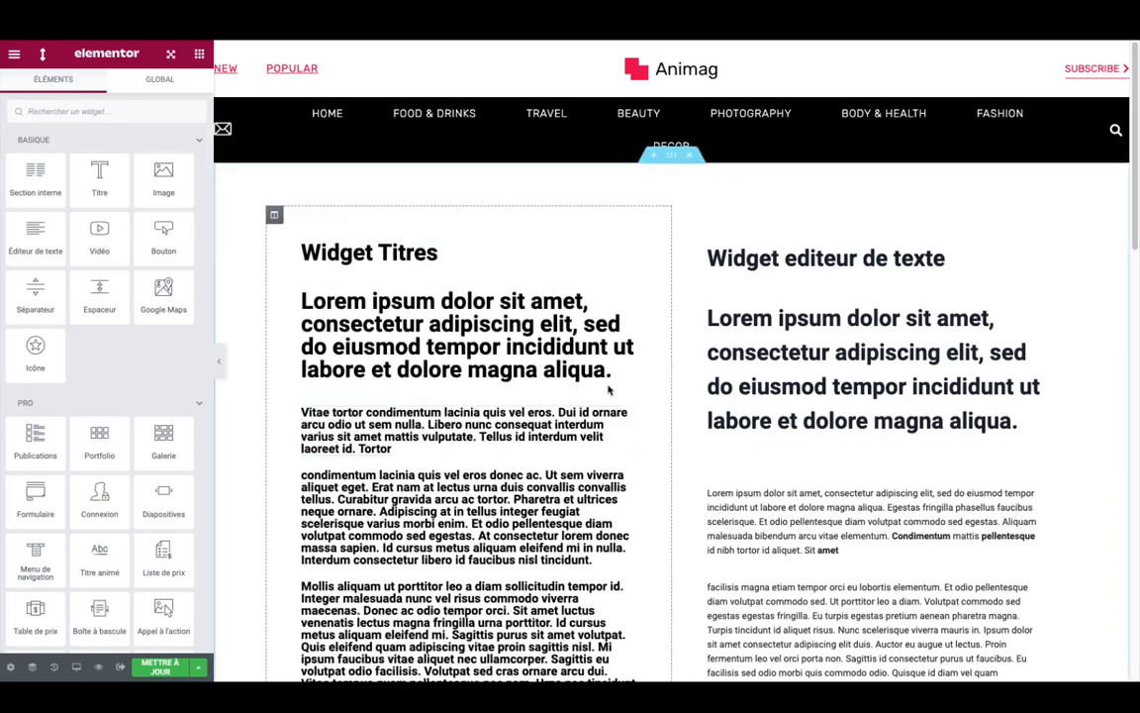
Step: Add a text editor widget directly below the "Widget editeur de texte" heading
{"action": "left_click", "coordinate": [845, 383]}
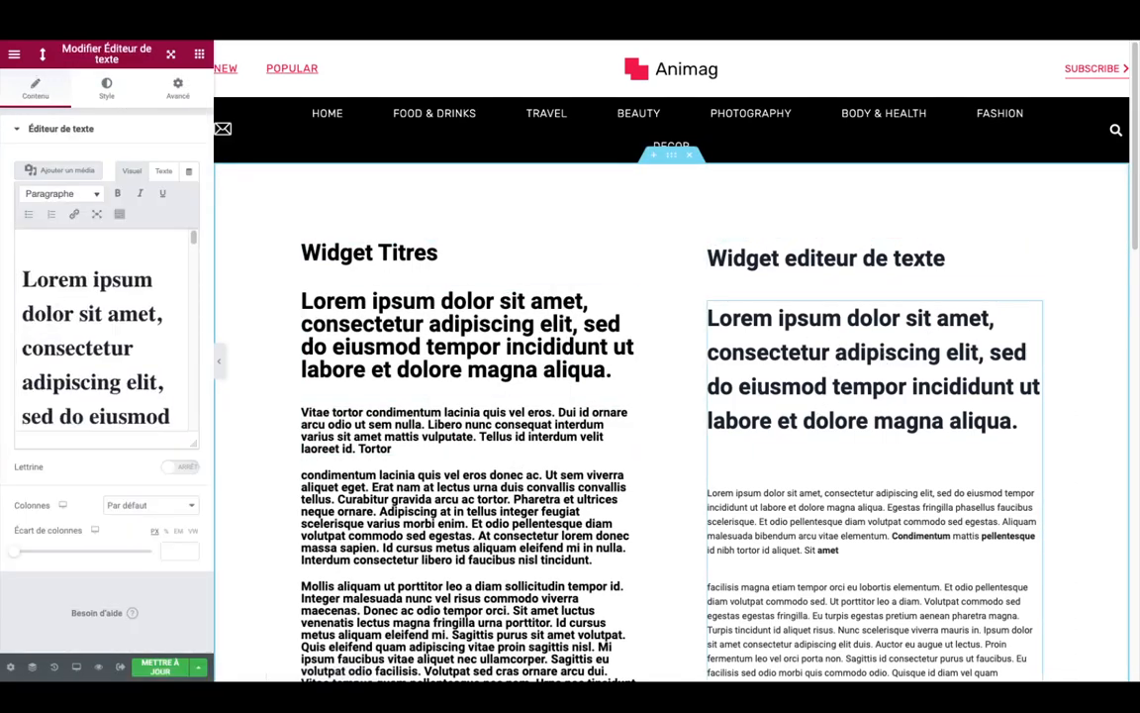
{"action": "left_click", "coordinate": [199, 57]}
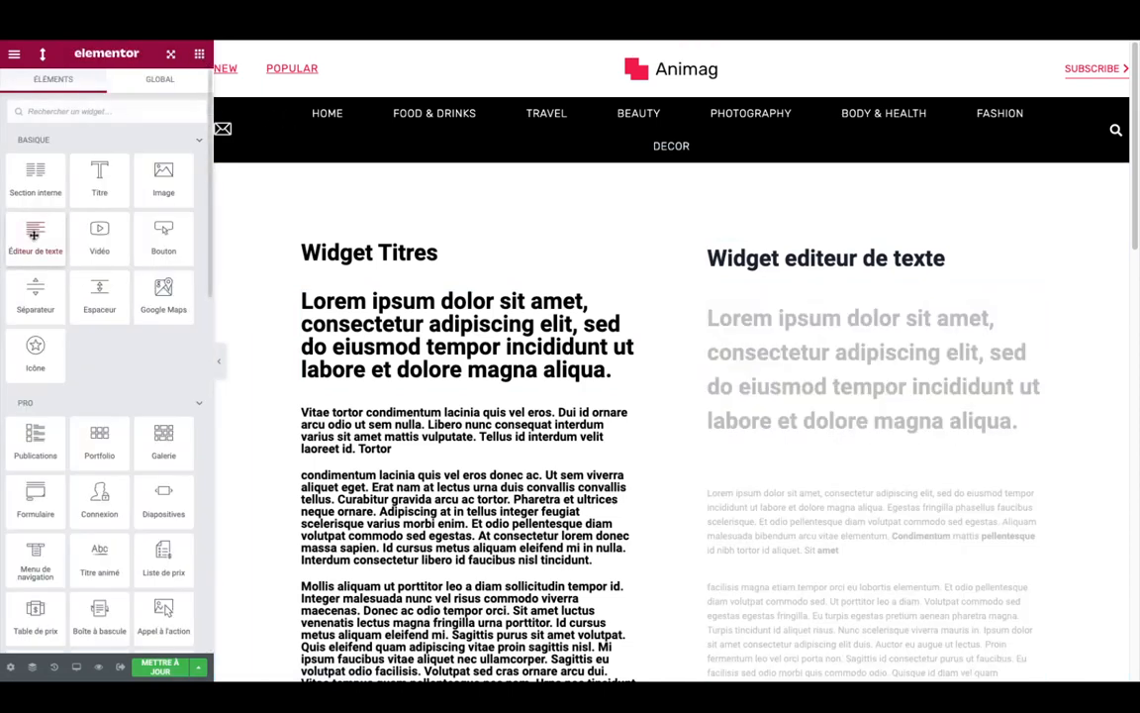
{"action": "left_click_drag", "start_coordinate": [36, 235], "coordinate": [841, 307]}
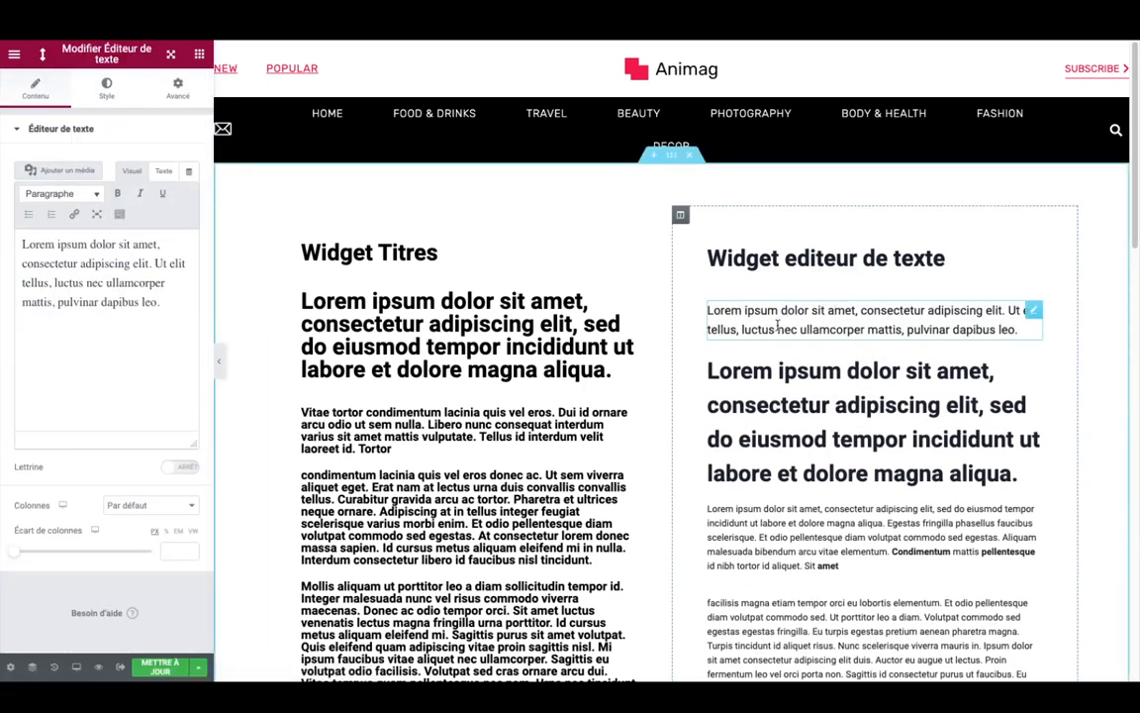
Step: Add another text editor widget below the new one and remove the last characters of the upper widget's text
{"action": "left_click", "coordinate": [199, 54]}
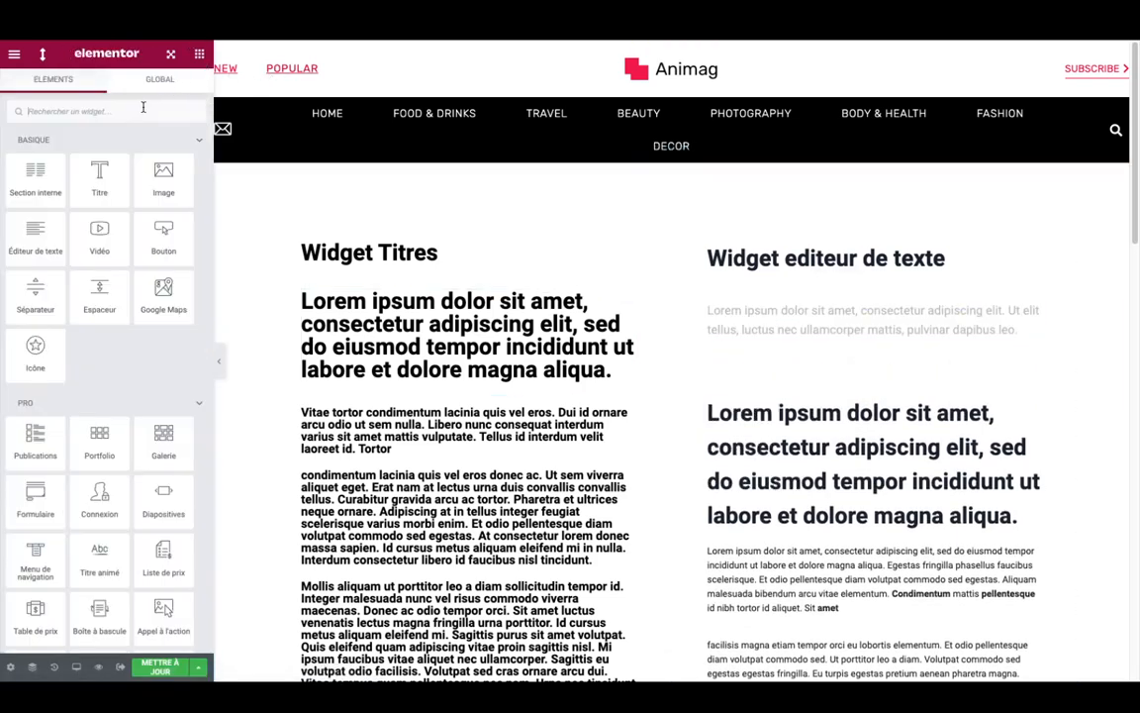
{"action": "left_click_drag", "start_coordinate": [45, 242], "coordinate": [796, 348]}
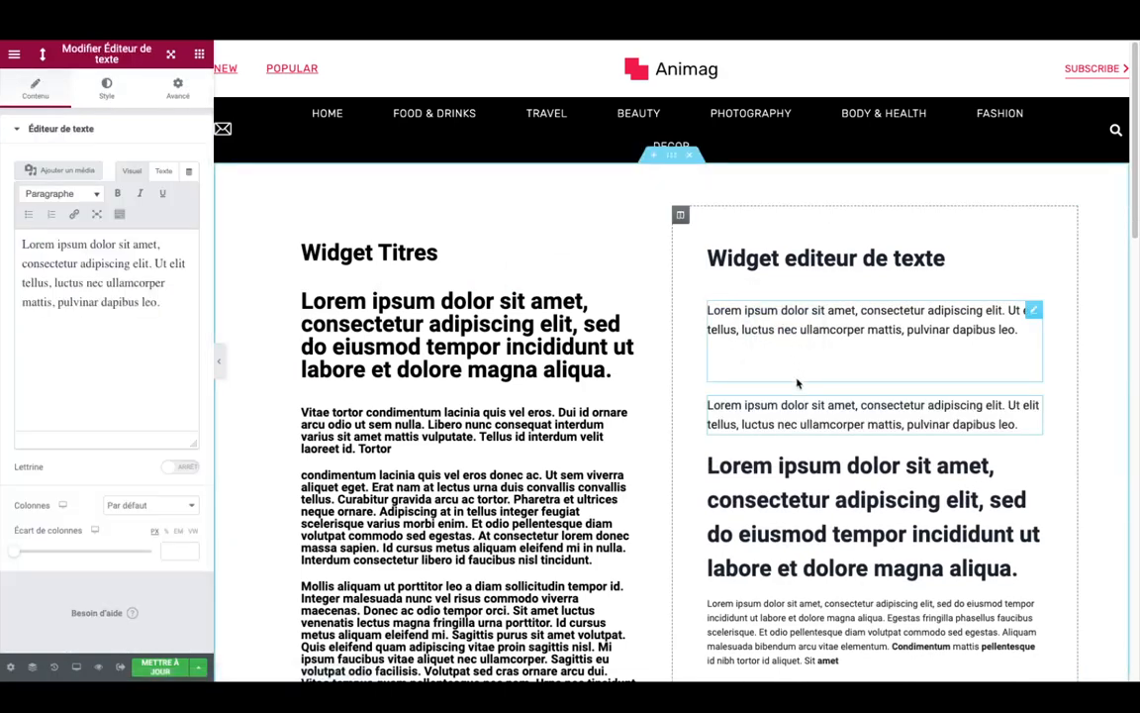
{"action": "left_click", "coordinate": [804, 365]}
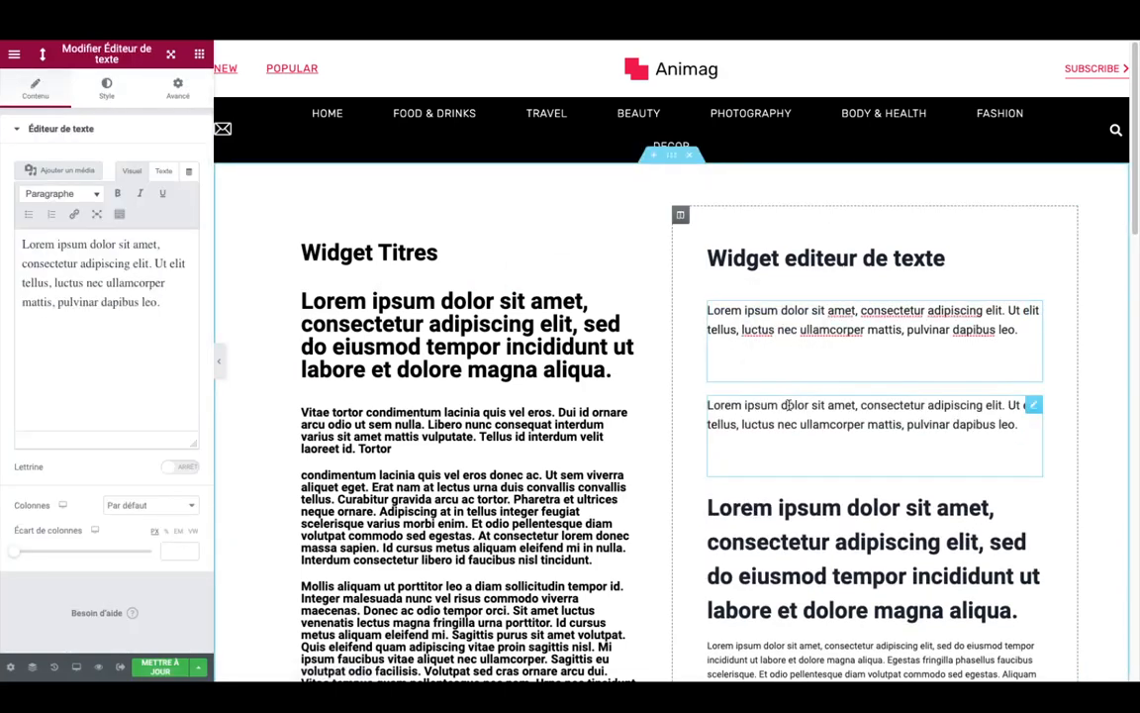
{"action": "key", "text": "BackSpace"}
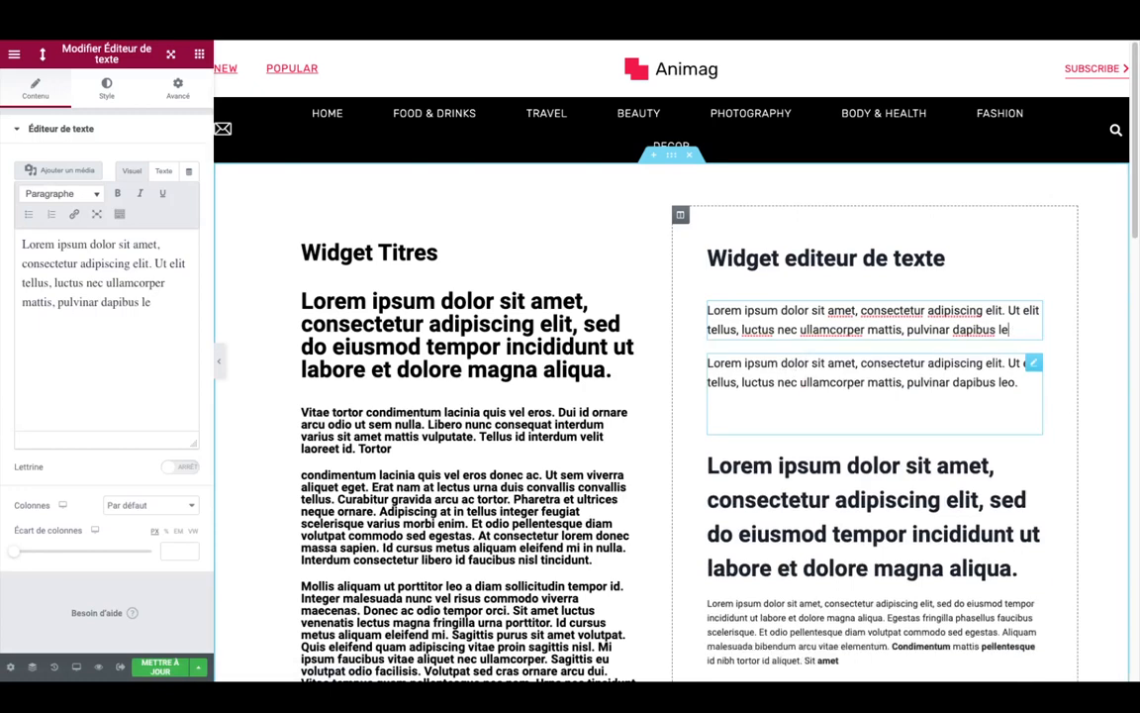
Step: Delete both sample text editor widgets below the "Widget editeur de texte" heading
{"action": "right_click", "coordinate": [797, 348]}
{"action": "left_click", "coordinate": [766, 337]}
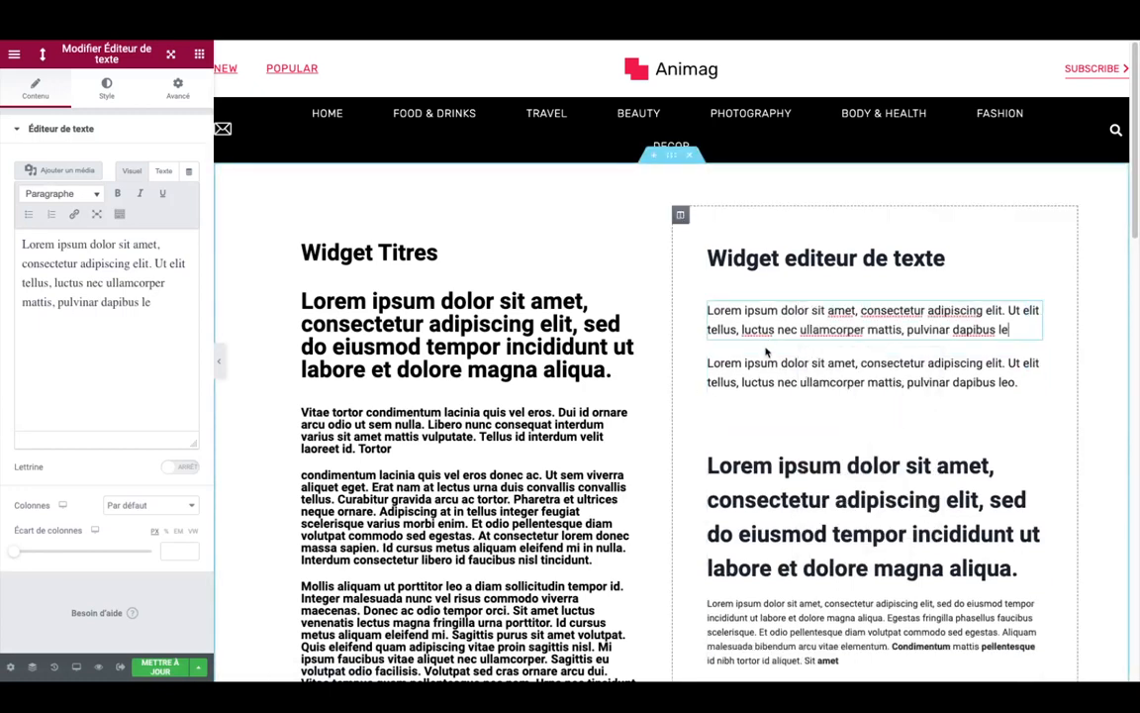
{"action": "right_click", "coordinate": [771, 340]}
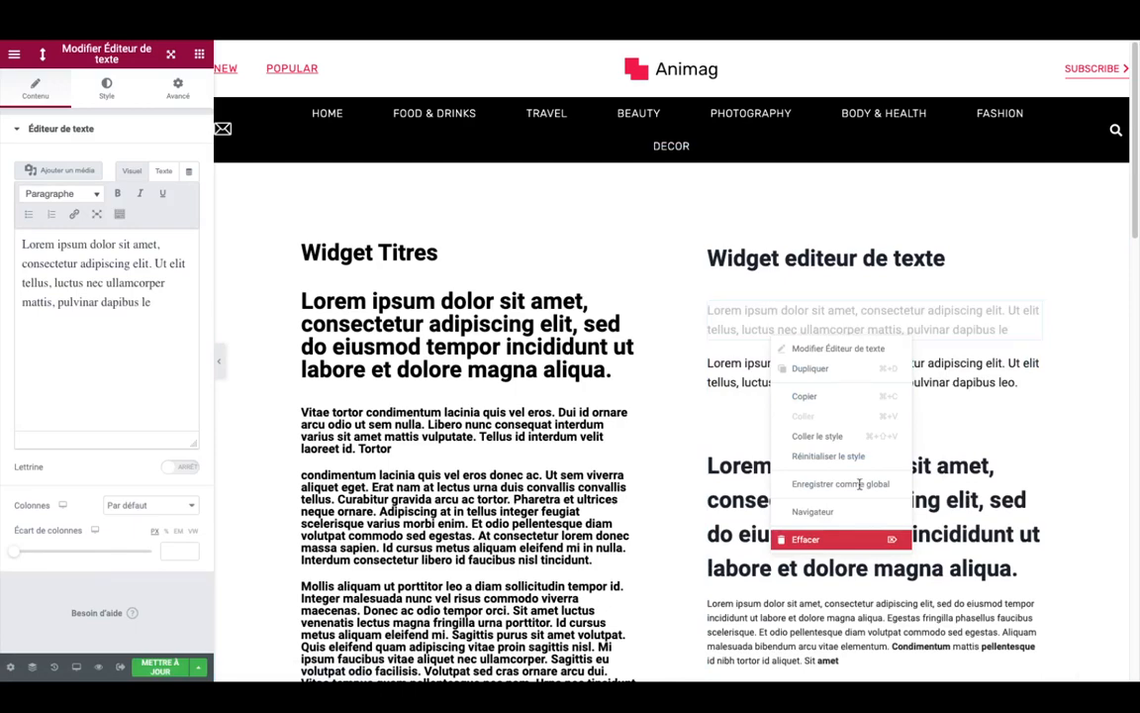
{"action": "left_click", "coordinate": [841, 538]}
{"action": "right_click", "coordinate": [836, 333]}
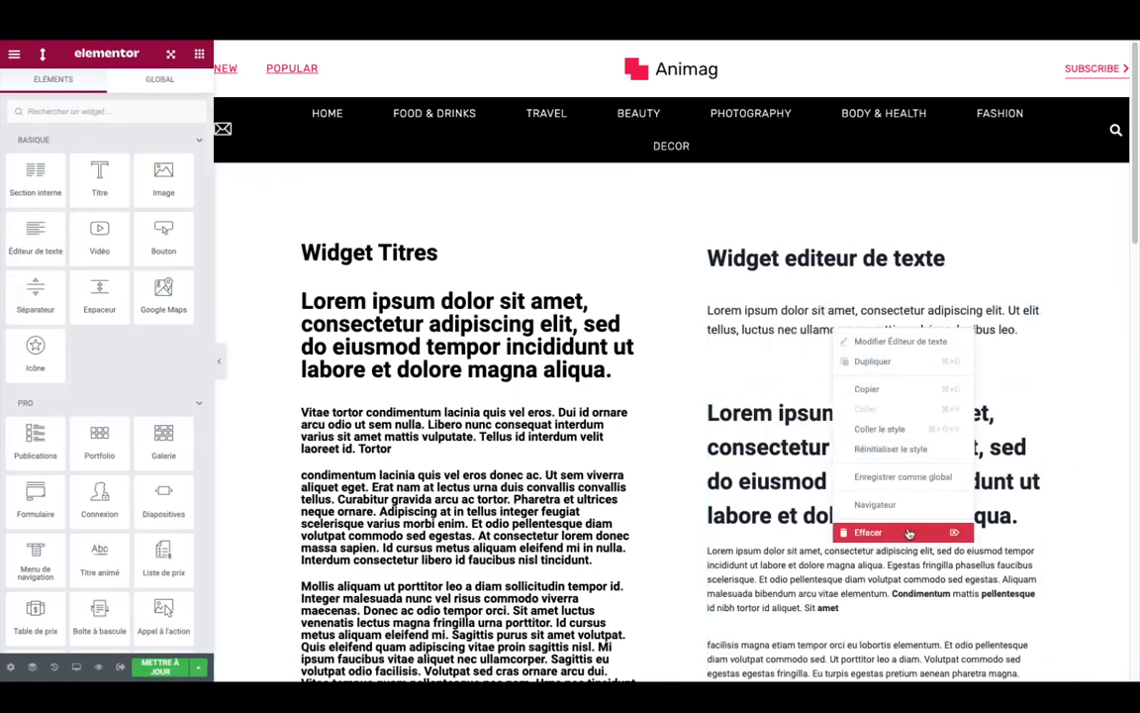
{"action": "left_click", "coordinate": [909, 532]}
Step: Open the long text widget under "Widget editeur de texte" for editing and look through its headings and paragraphs
{"action": "left_click", "coordinate": [891, 426]}
{"action": "scroll", "coordinate": [907, 443], "scroll_direction": "down", "scroll_amount": 5}
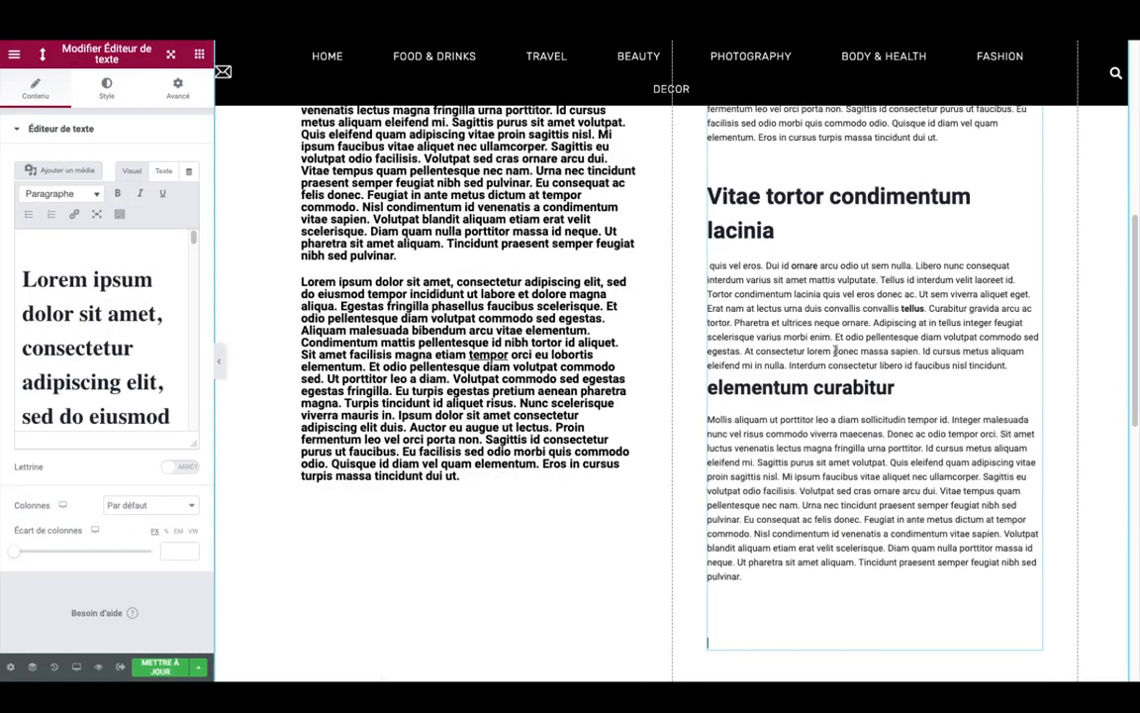
{"action": "scroll", "coordinate": [836, 351], "scroll_direction": "up", "scroll_amount": 8}
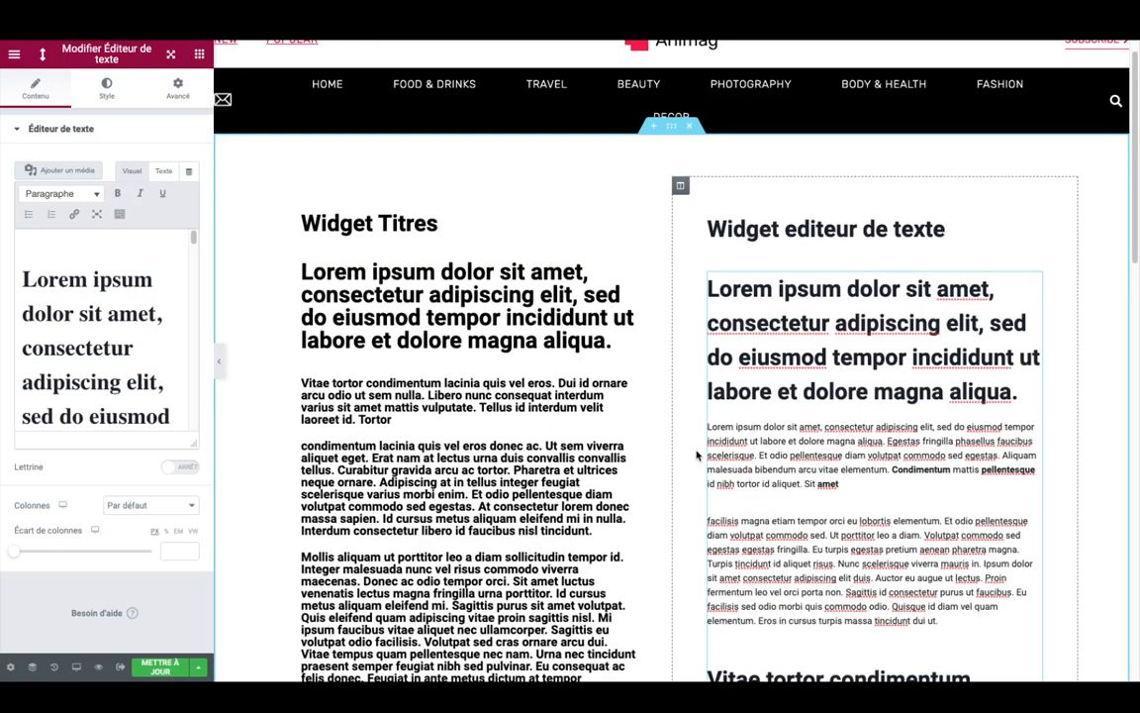
{"action": "double_click", "coordinate": [723, 427]}
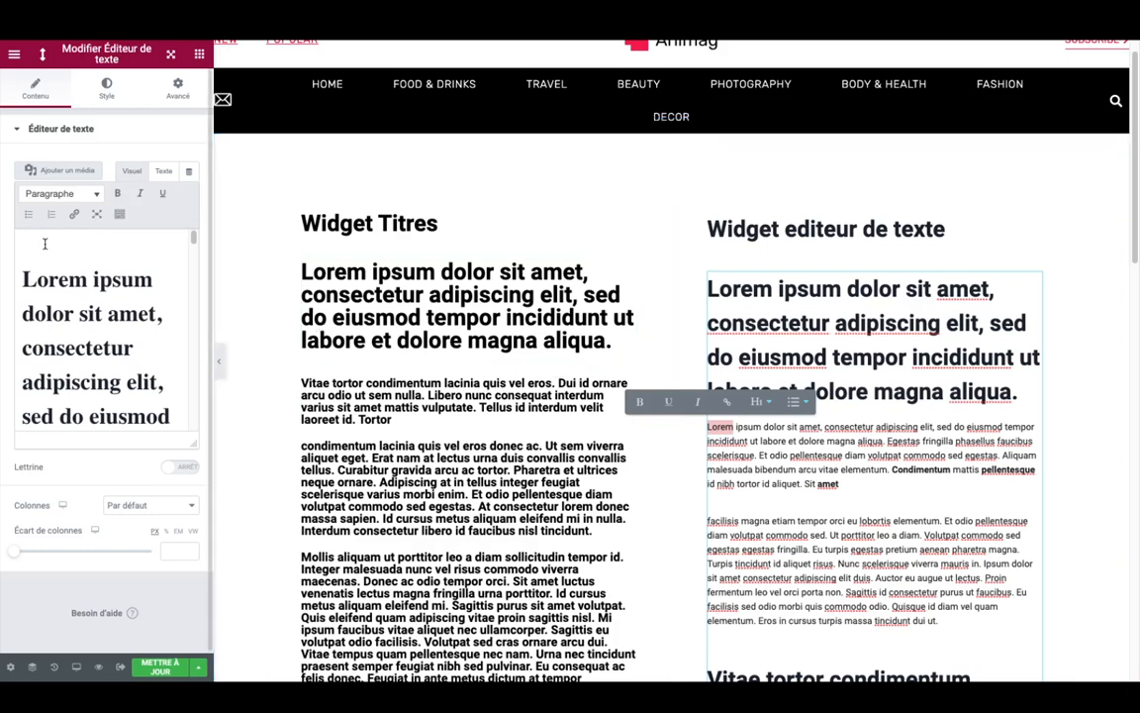
Step: Check the styles of the first heading and paragraph in the visual editor and enlarge its text area vertically
{"action": "left_click", "coordinate": [35, 275]}
{"action": "scroll", "coordinate": [28, 244], "scroll_direction": "down", "scroll_amount": 5}
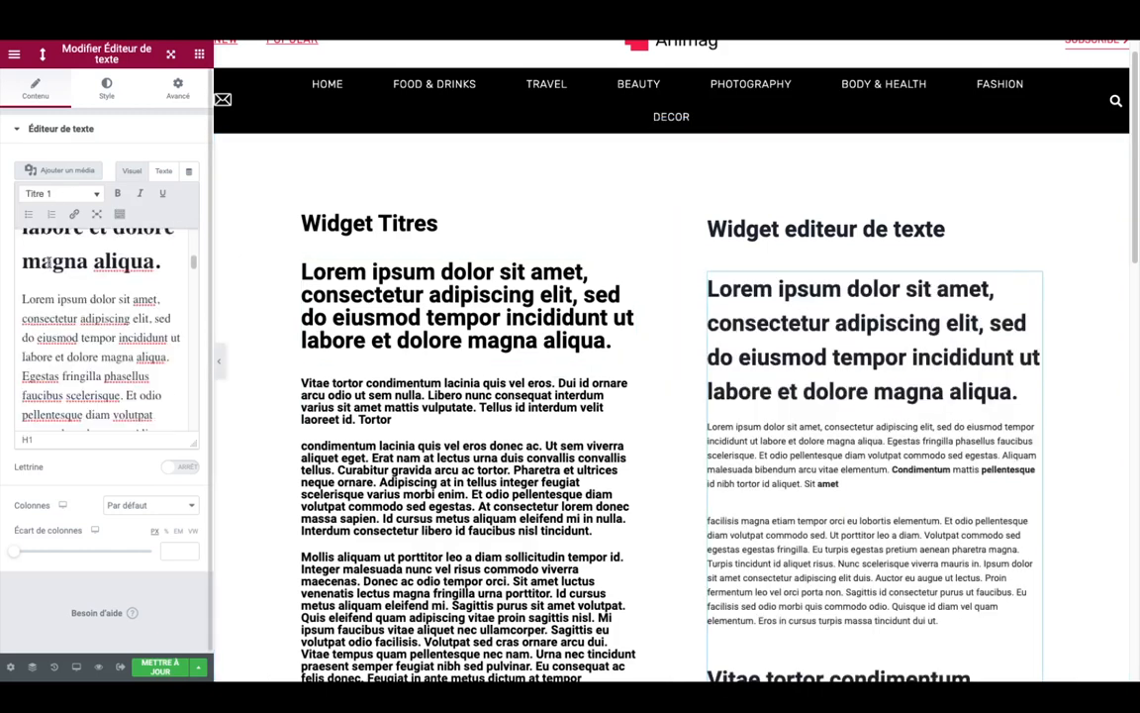
{"action": "scroll", "coordinate": [45, 269], "scroll_direction": "down", "scroll_amount": 4}
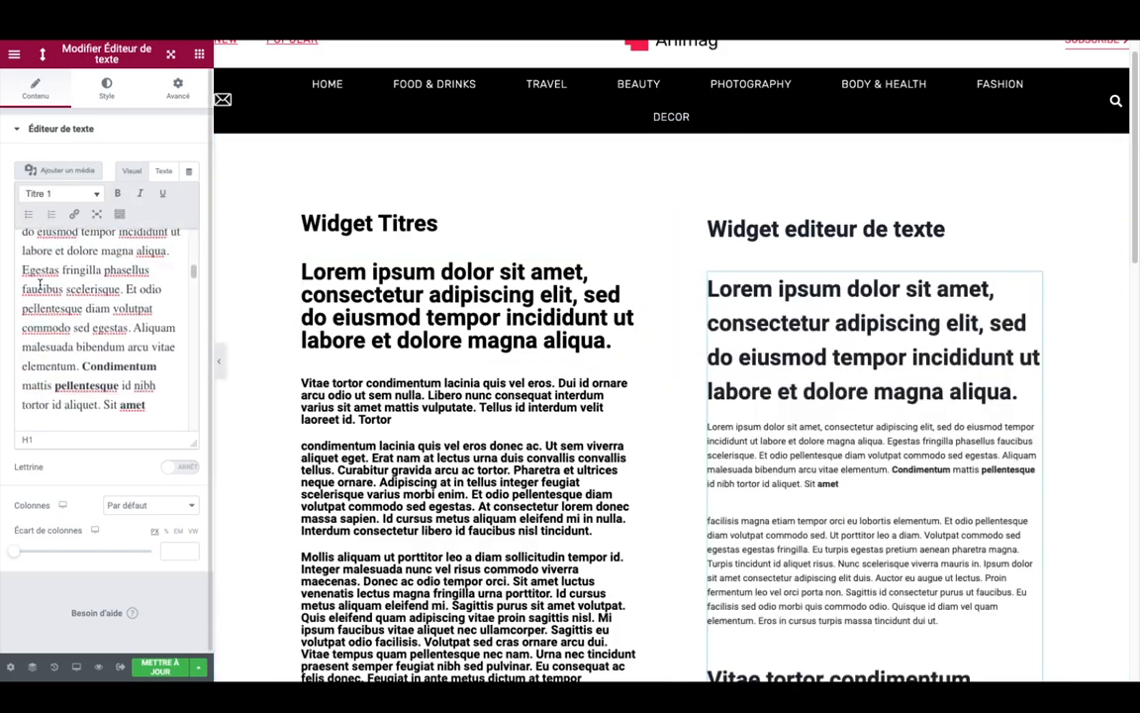
{"action": "scroll", "coordinate": [36, 282], "scroll_direction": "up", "scroll_amount": 6}
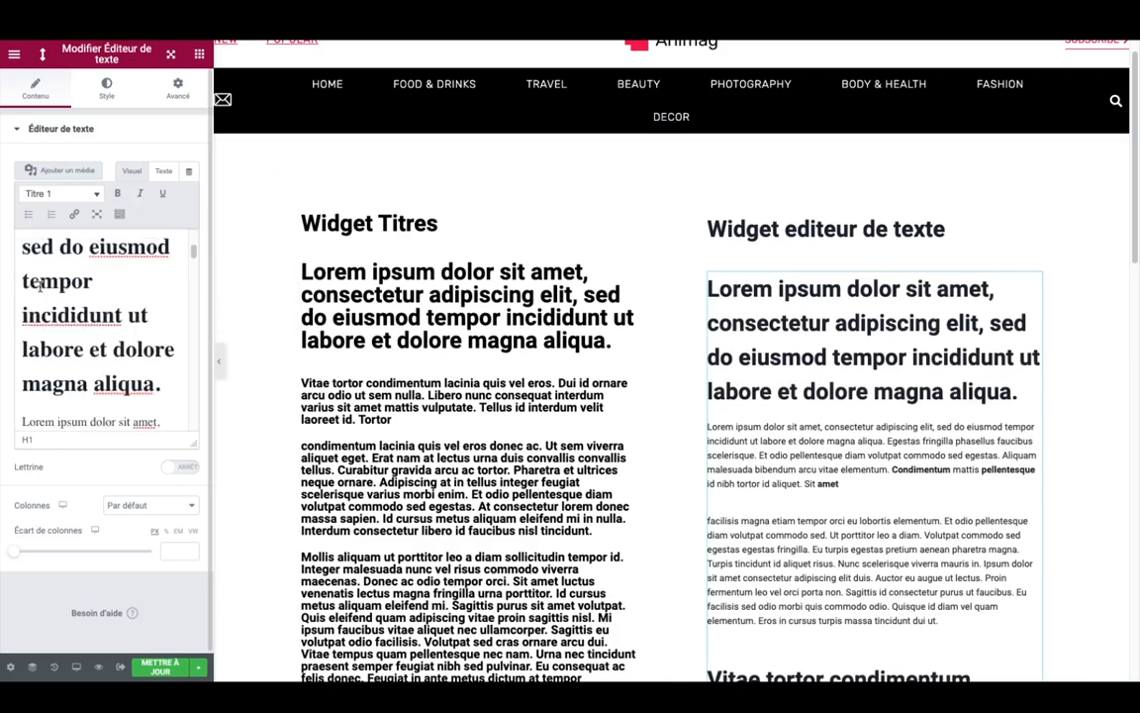
{"action": "double_click", "coordinate": [28, 392]}
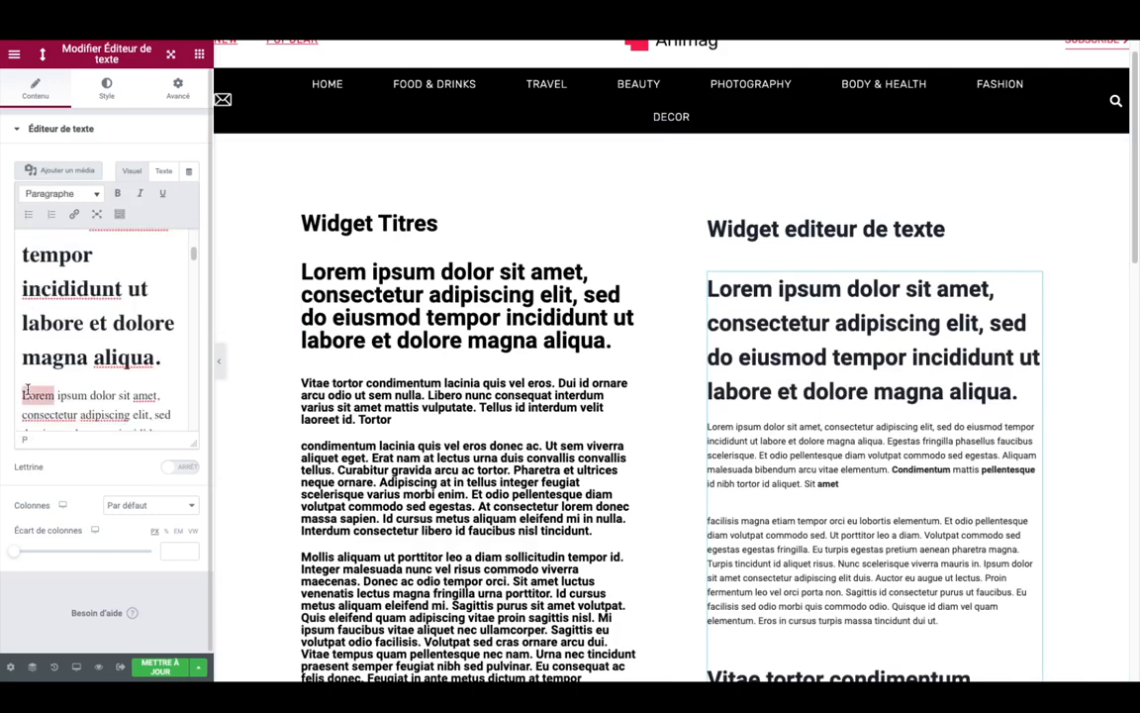
{"action": "left_click", "coordinate": [130, 383]}
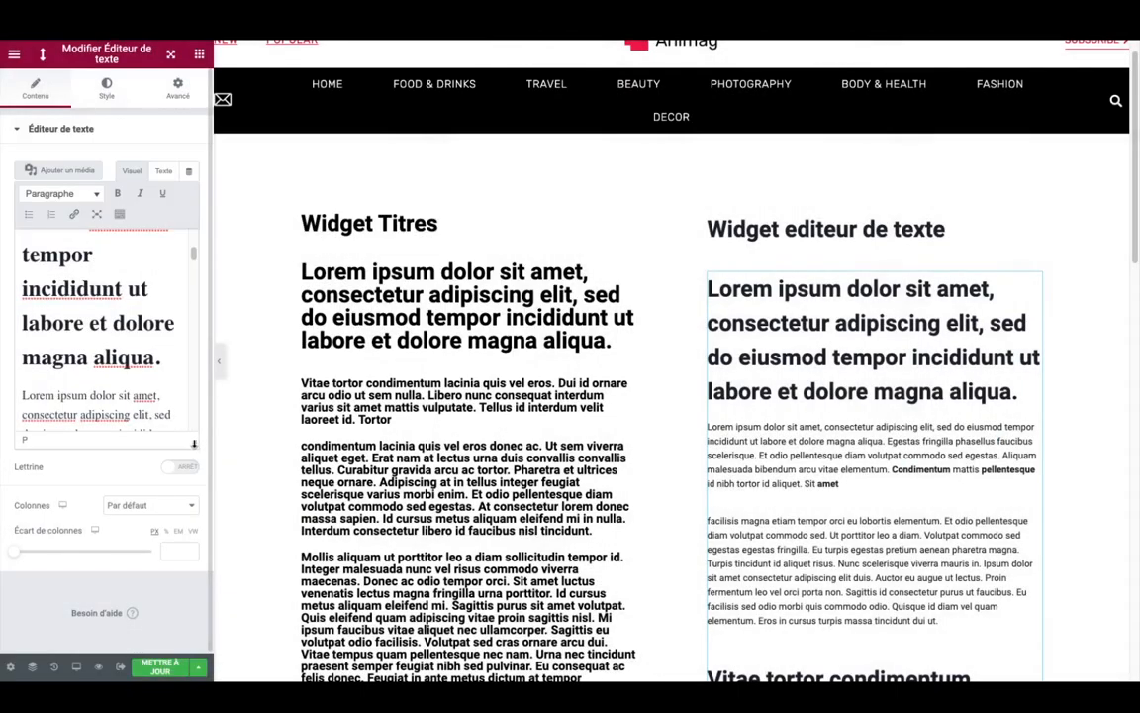
{"action": "left_click_drag", "start_coordinate": [197, 440], "coordinate": [170, 565]}
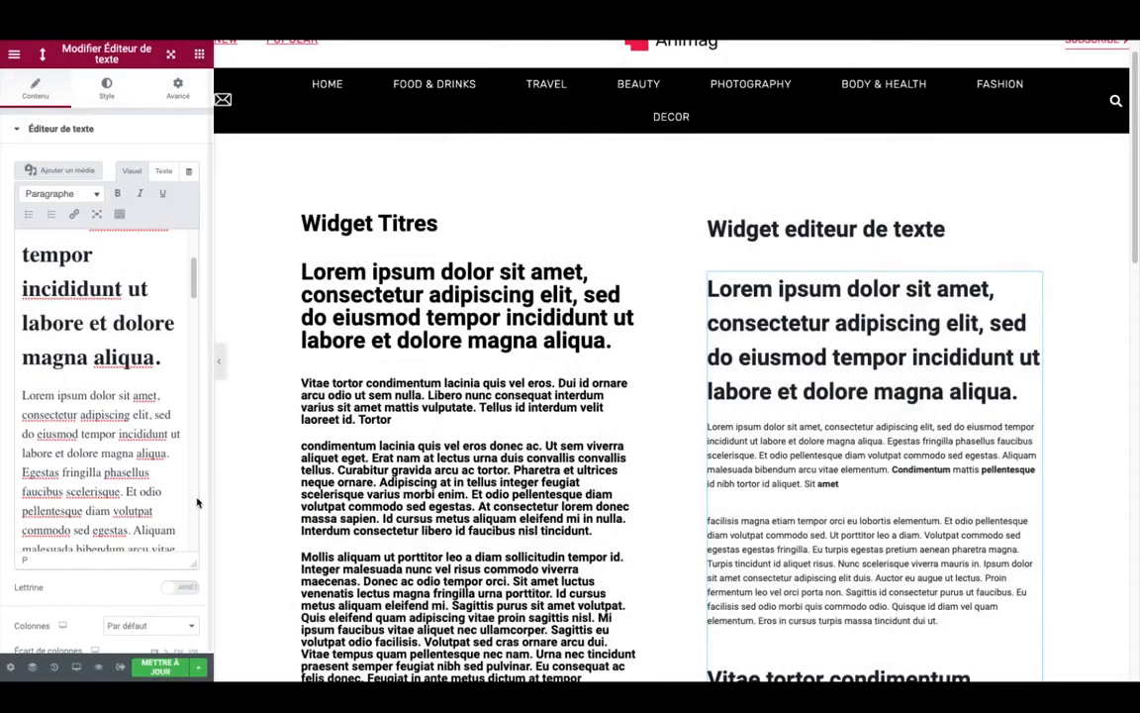
Step: Widen the editing panel and view the widget's text in the full-screen writing mode, returning to the panel
{"action": "left_click_drag", "start_coordinate": [222, 438], "coordinate": [416, 431]}
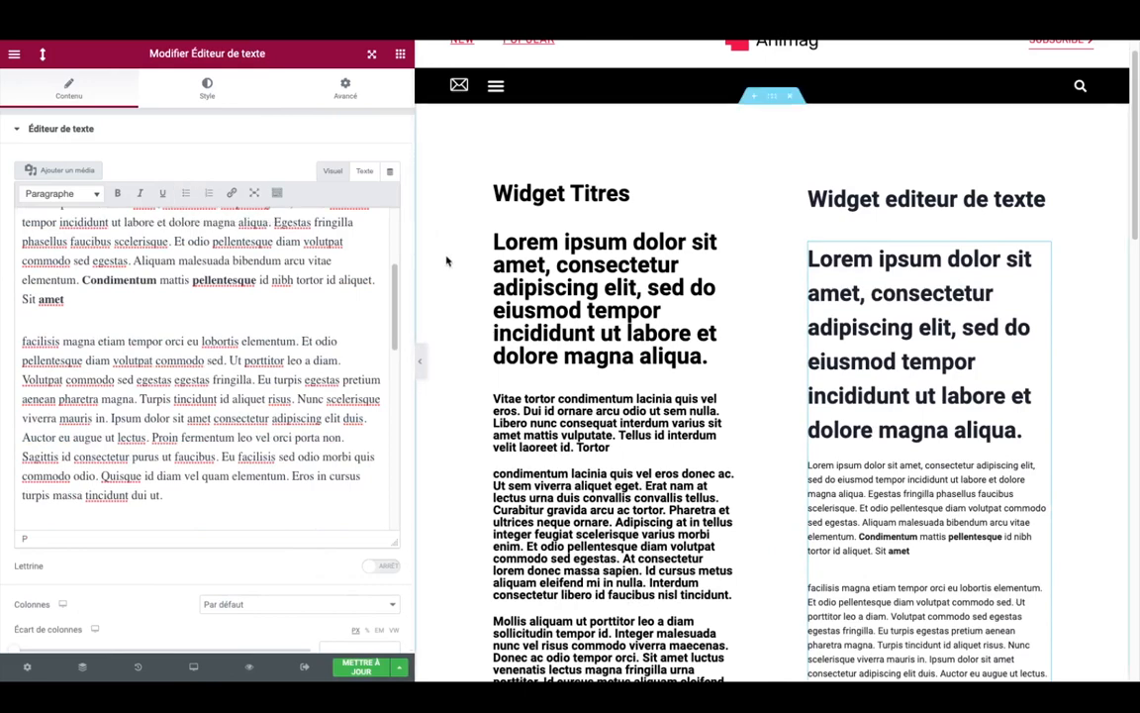
{"action": "left_click", "coordinate": [254, 194]}
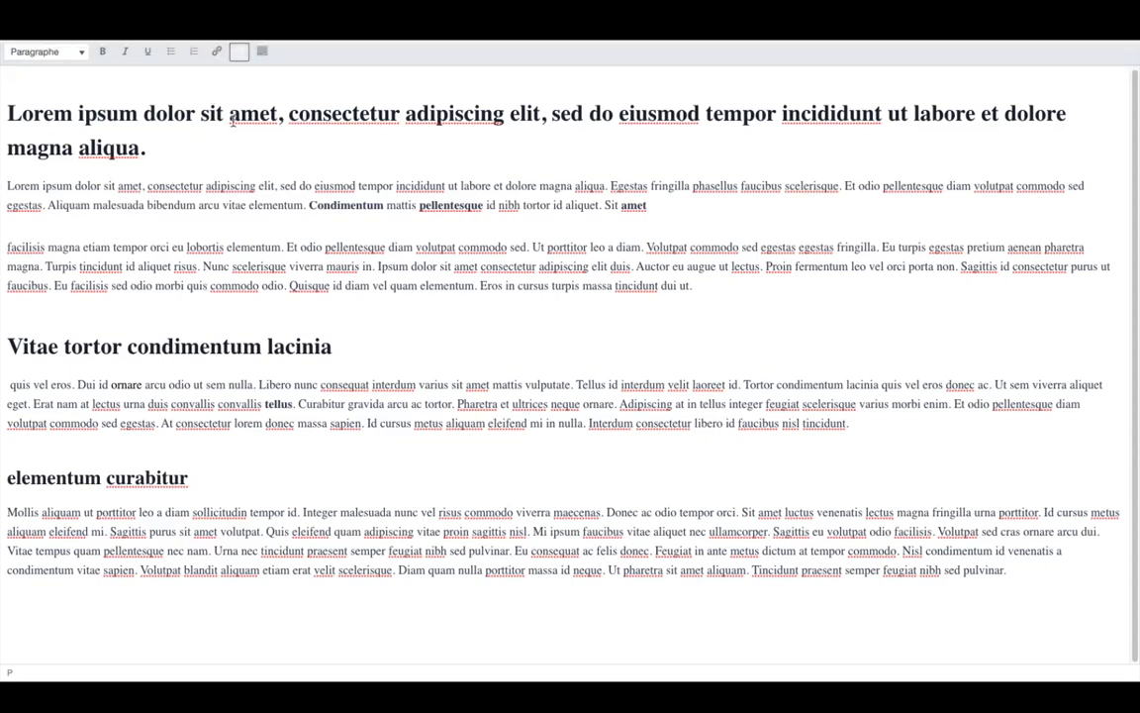
{"action": "left_click", "coordinate": [240, 54]}
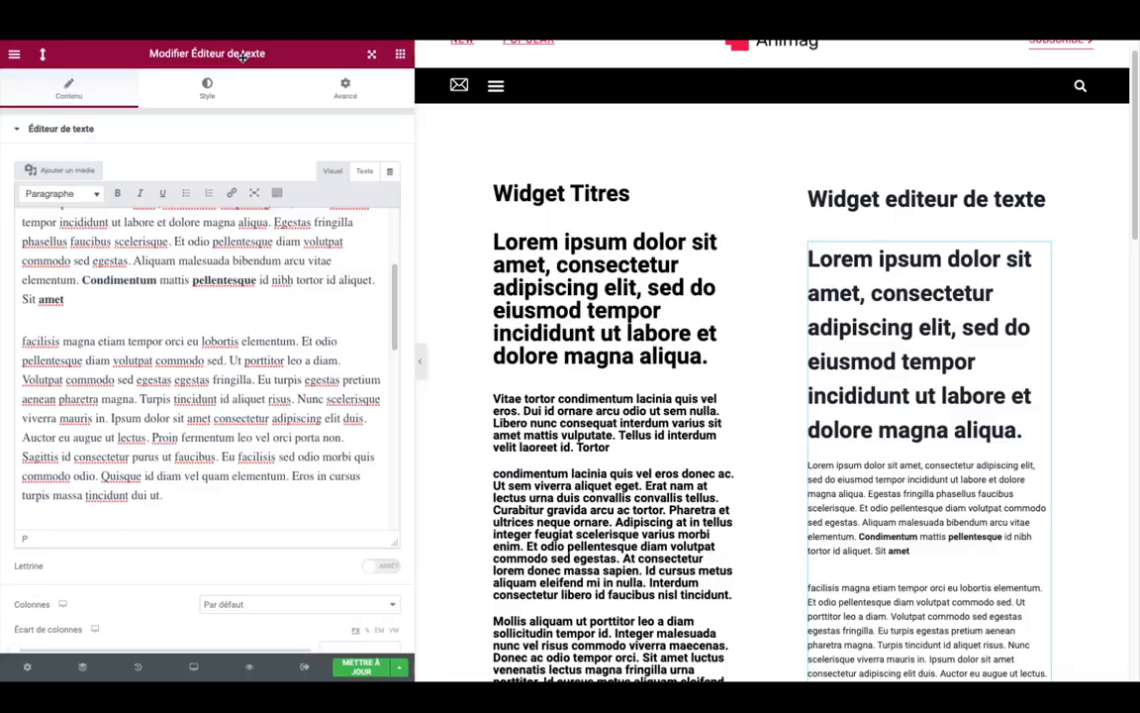
Step: Insert the cinnamon sticks and lemon slices image from the media library before the first paragraph of the text widget
{"action": "left_click", "coordinate": [62, 171]}
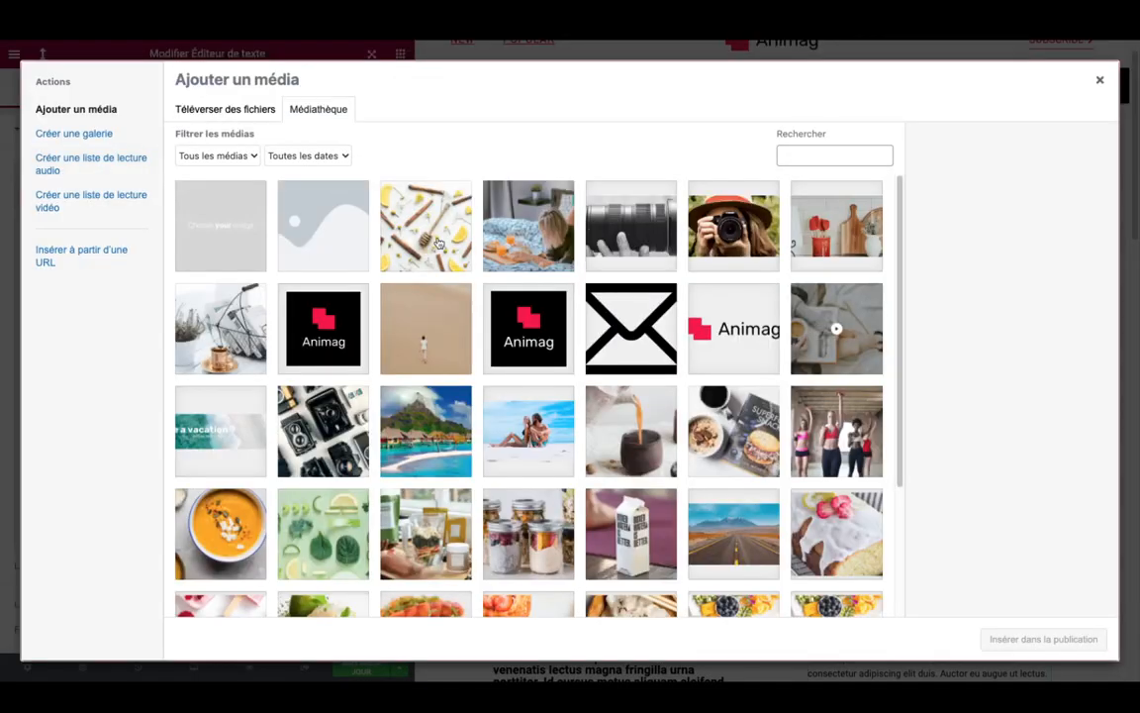
{"action": "left_click", "coordinate": [441, 234]}
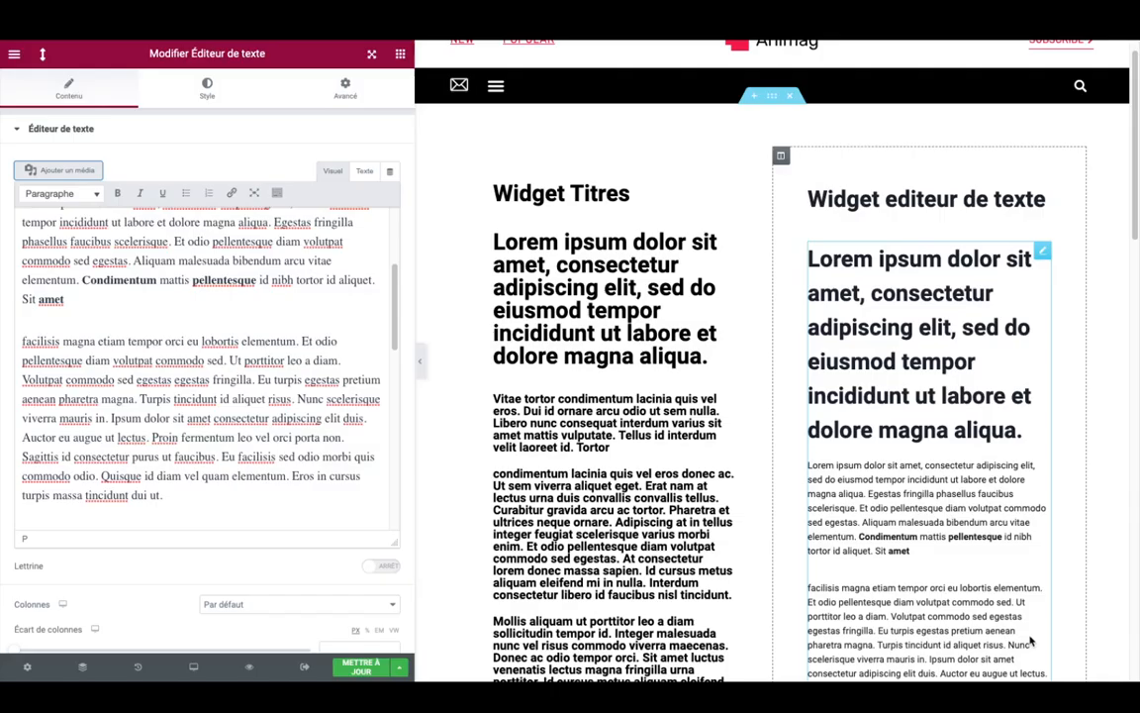
{"action": "left_click", "coordinate": [1040, 639]}
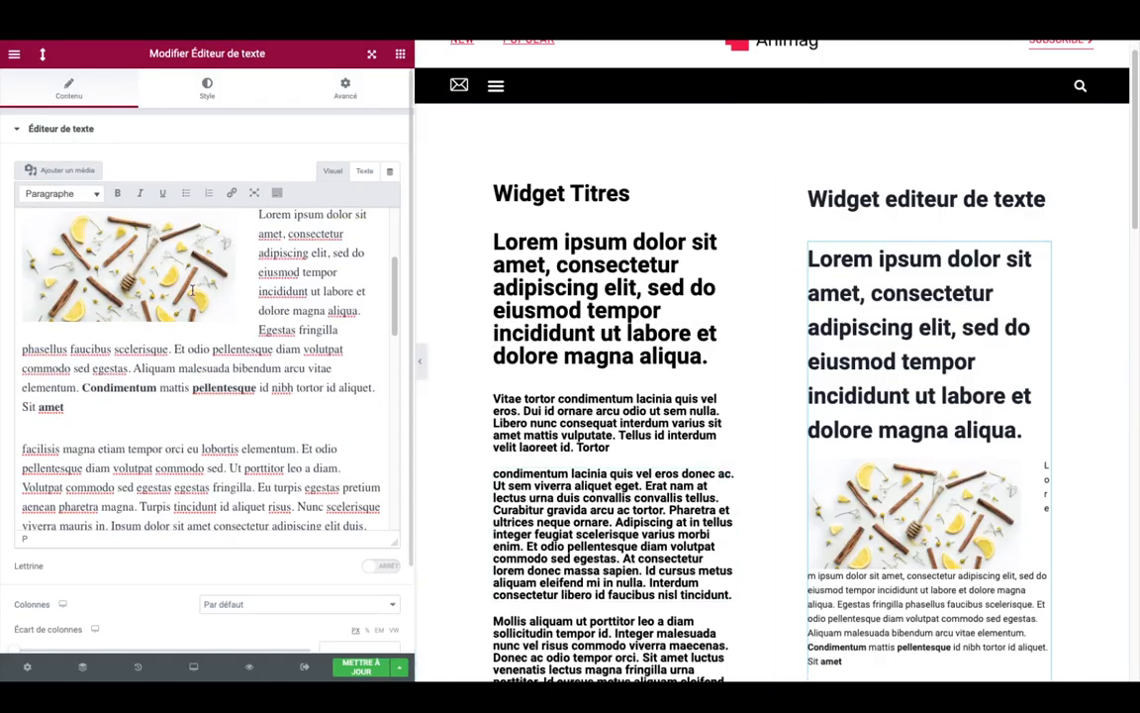
{"action": "scroll", "coordinate": [191, 291], "scroll_direction": "up", "scroll_amount": 4}
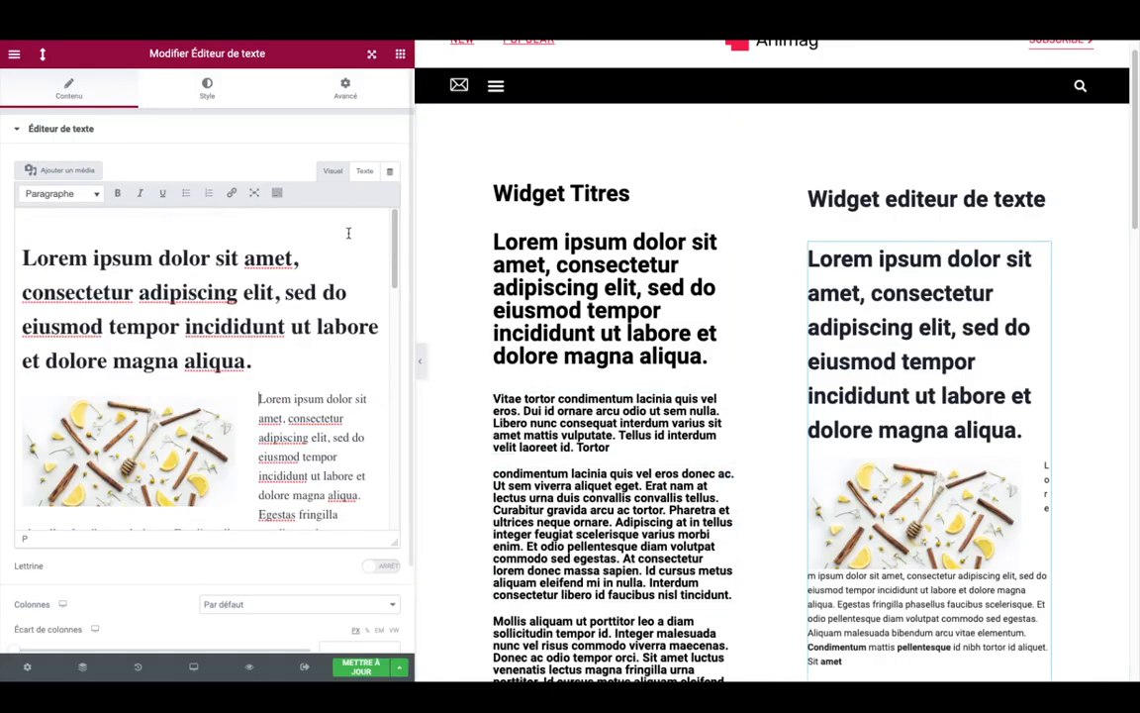
Step: Align the inserted image to the right of its paragraph in full-screen mode and preview the page with the editing panel hidden
{"action": "left_click", "coordinate": [255, 192]}
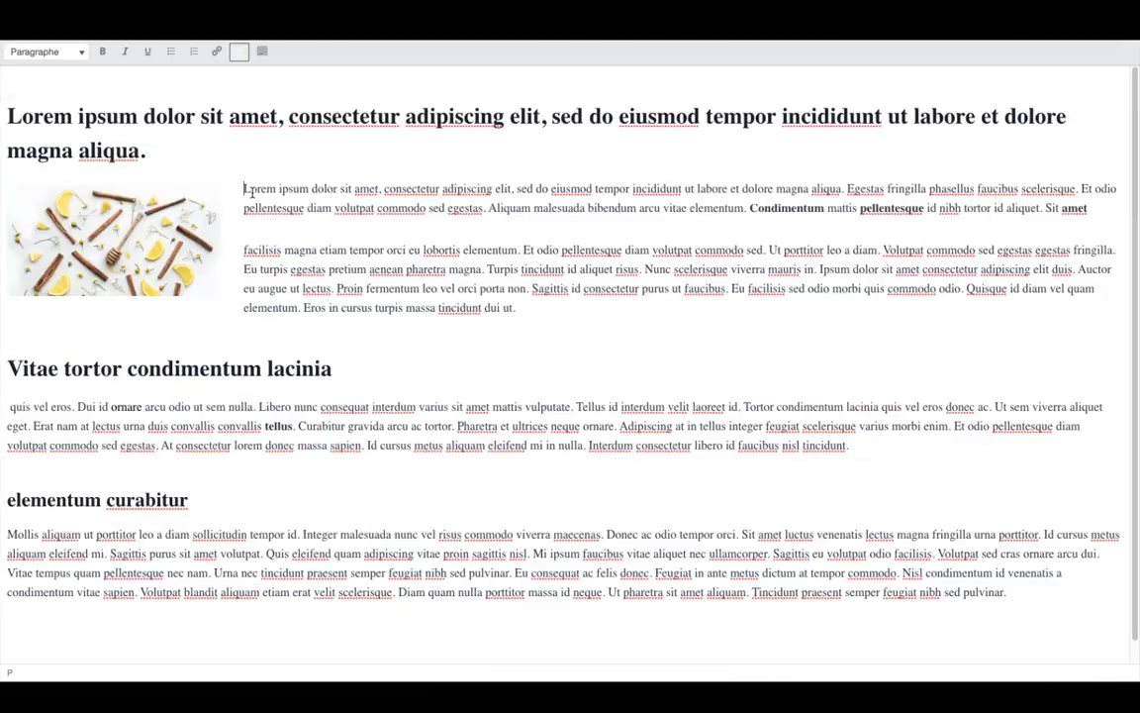
{"action": "left_click", "coordinate": [159, 224]}
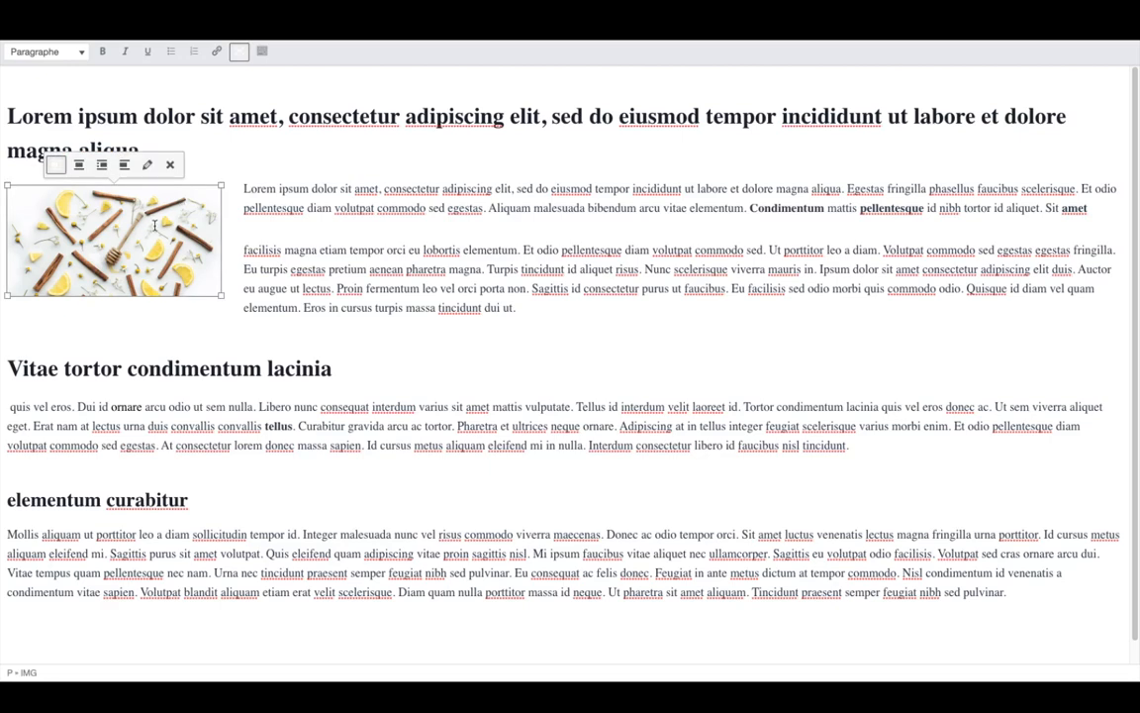
{"action": "left_click", "coordinate": [102, 166]}
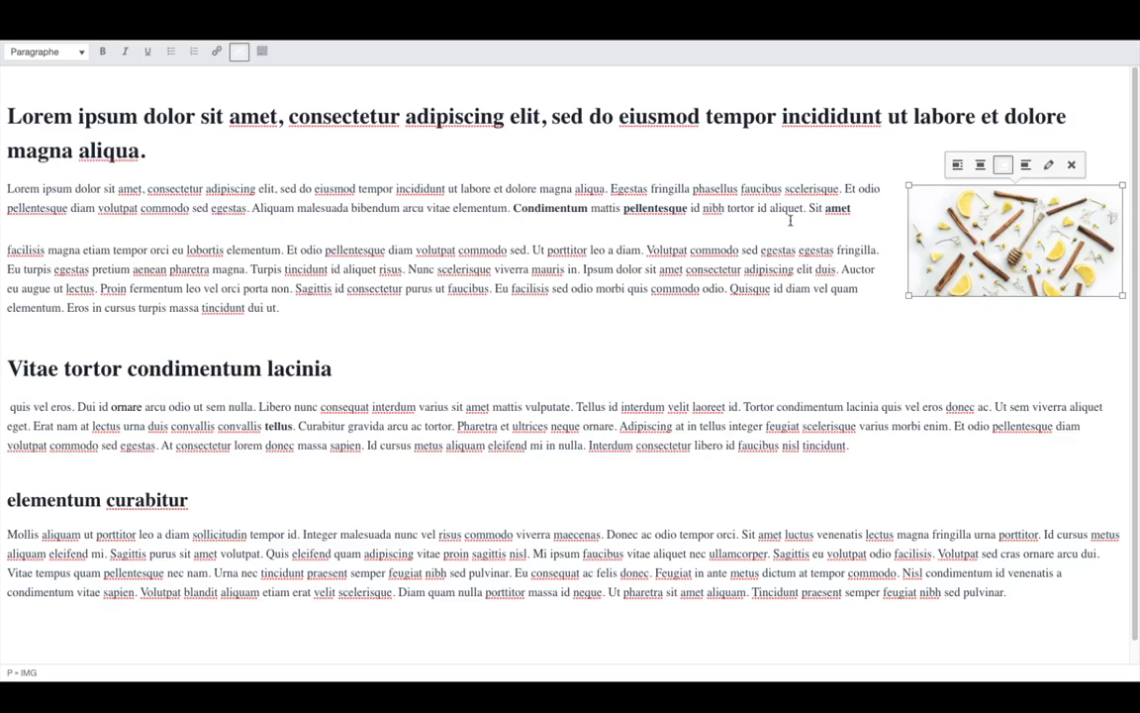
{"action": "left_click", "coordinate": [237, 54]}
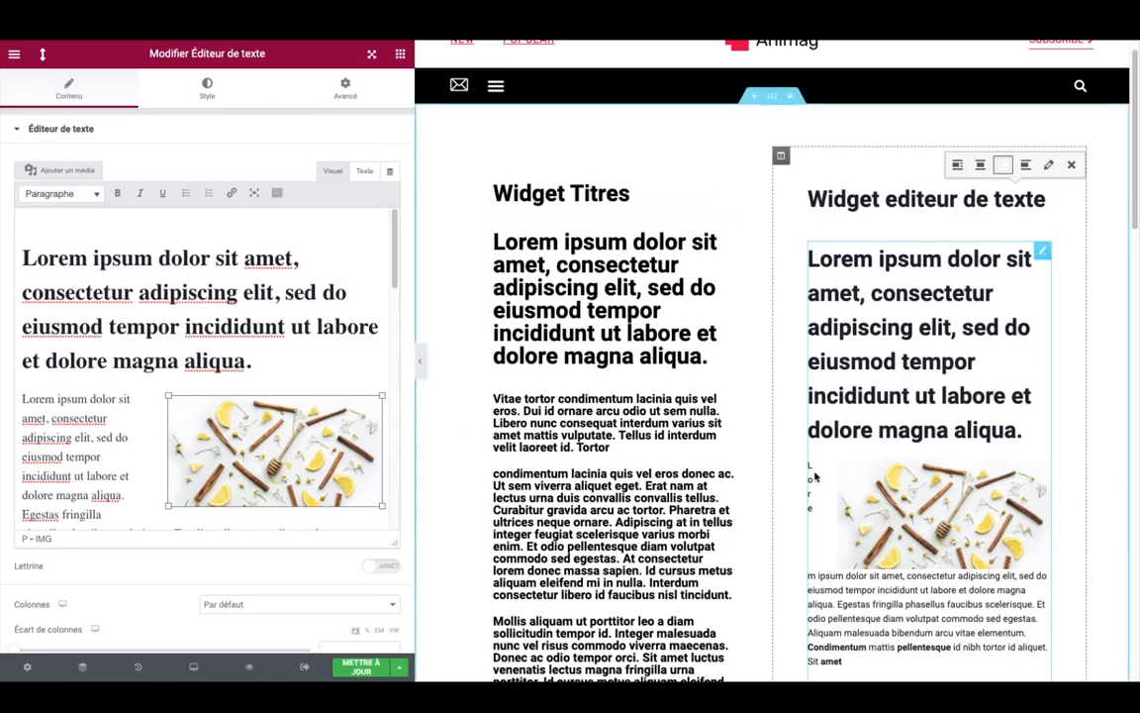
{"action": "left_click", "coordinate": [420, 364]}
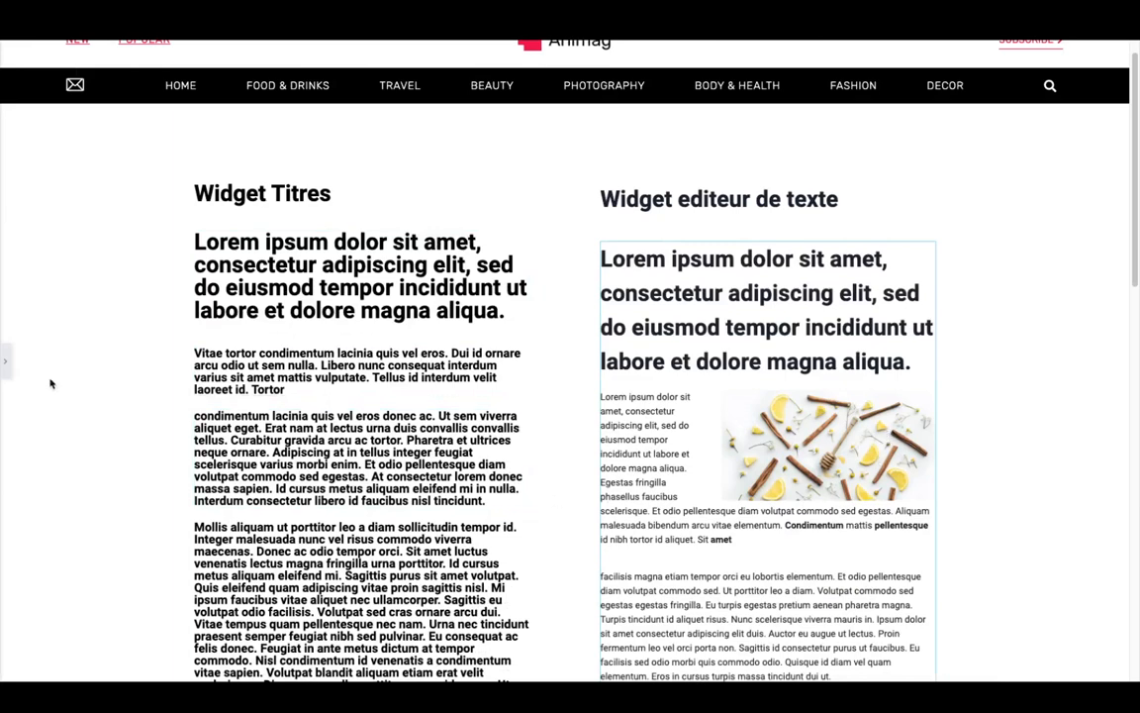
{"action": "left_click", "coordinate": [5, 363]}
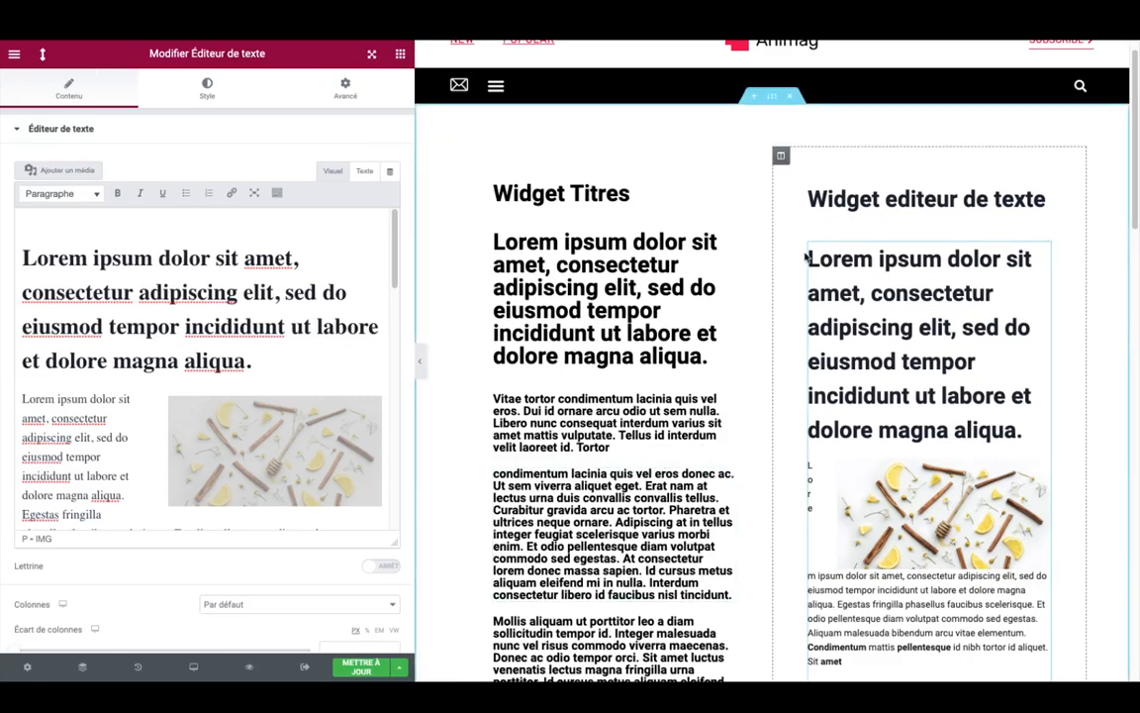
Step: Duplicate the two-column comparison section and delete the "Widget Titres" column from the upper copy
{"action": "right_click", "coordinate": [770, 101]}
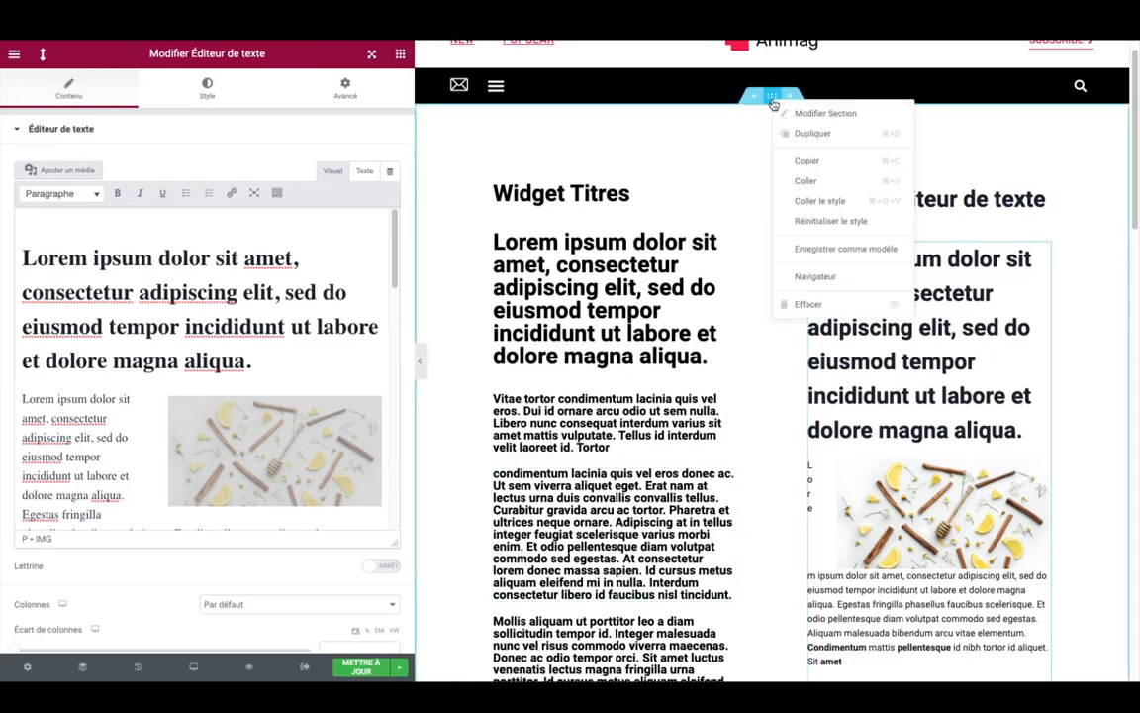
{"action": "left_click", "coordinate": [822, 132]}
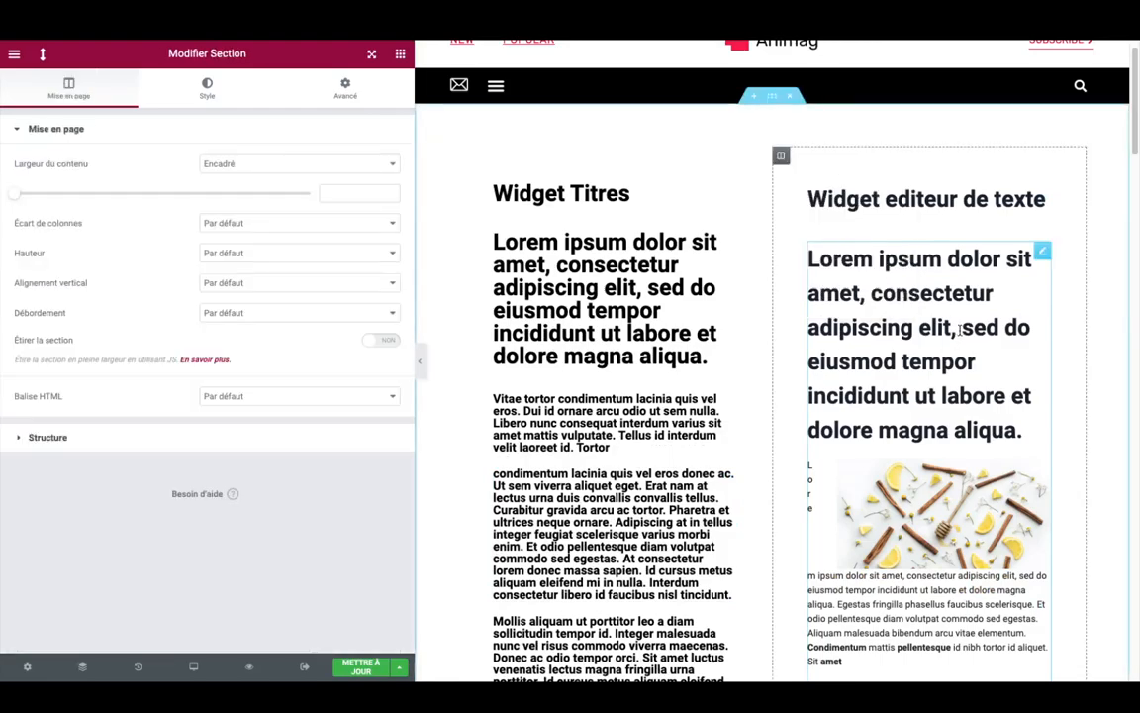
{"action": "scroll", "coordinate": [737, 424], "scroll_direction": "up", "scroll_amount": 18}
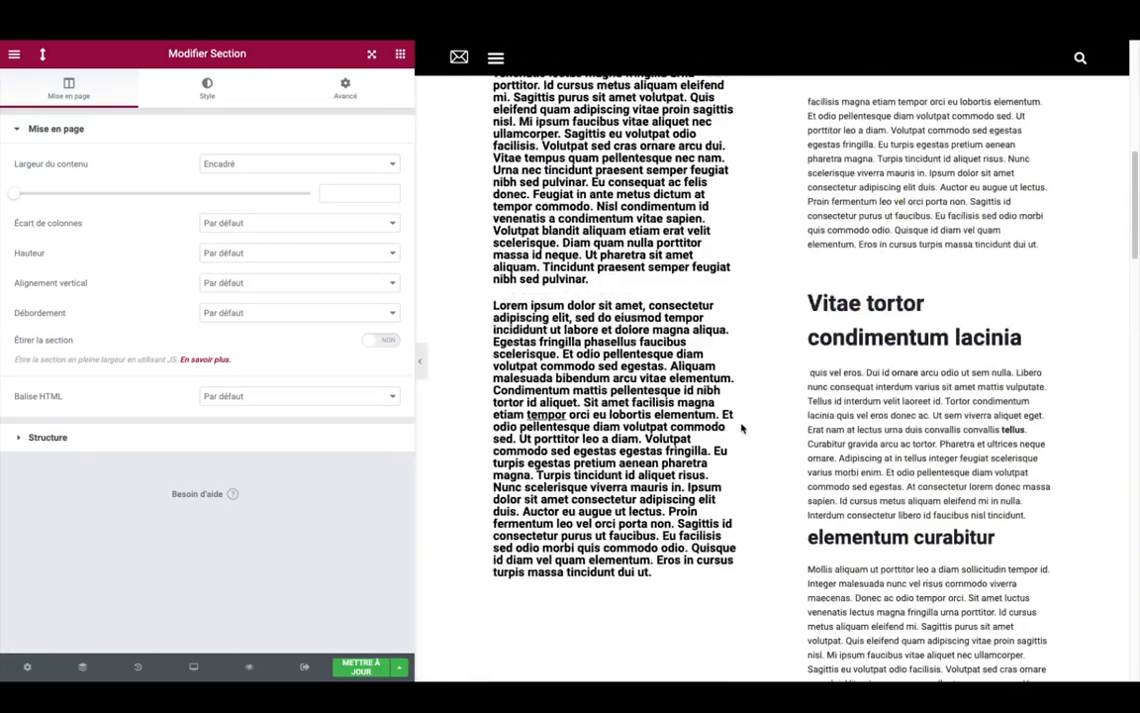
{"action": "right_click", "coordinate": [467, 190]}
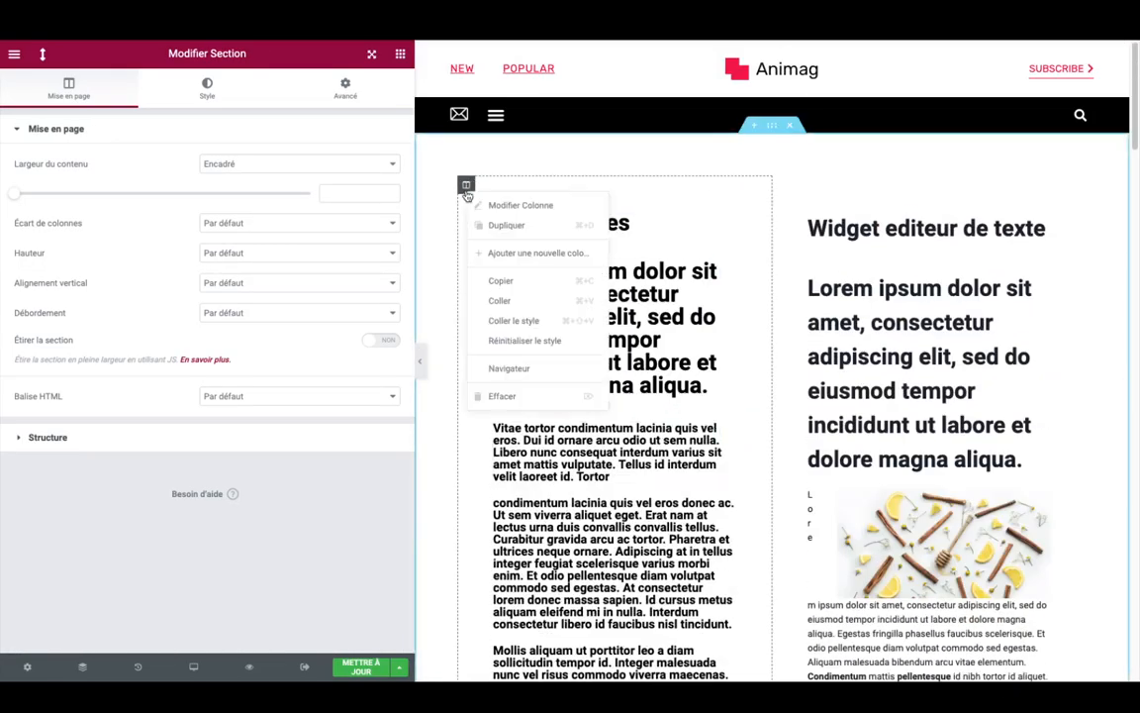
{"action": "left_click", "coordinate": [549, 395]}
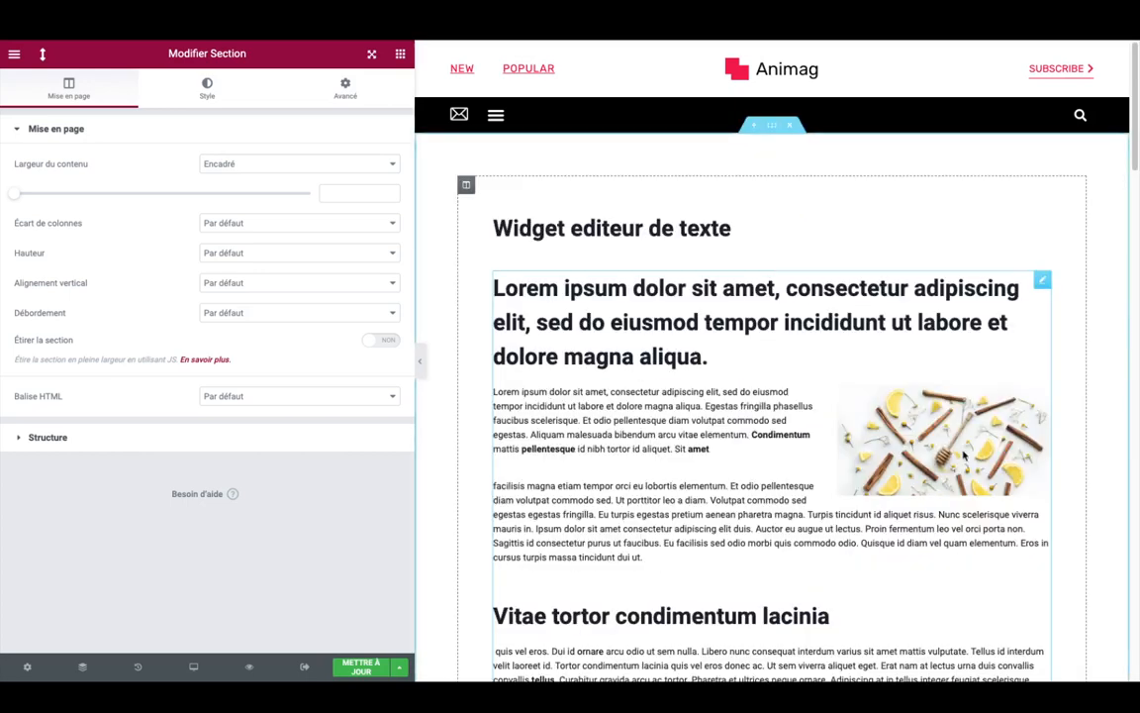
Step: Duplicate the remaining two-column section below the full-width text editor section
{"action": "scroll", "coordinate": [908, 441], "scroll_direction": "down", "scroll_amount": 10}
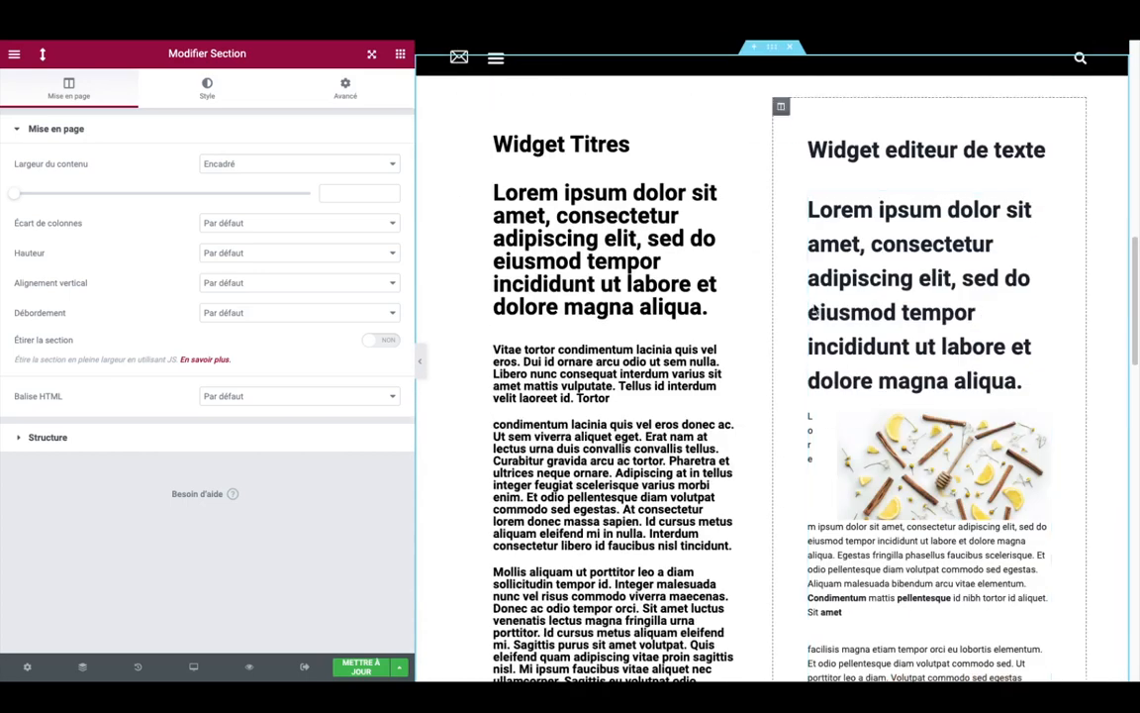
{"action": "scroll", "coordinate": [779, 159], "scroll_direction": "up", "scroll_amount": 1}
{"action": "scroll", "coordinate": [780, 153], "scroll_direction": "up", "scroll_amount": 1}
{"action": "right_click", "coordinate": [772, 139]}
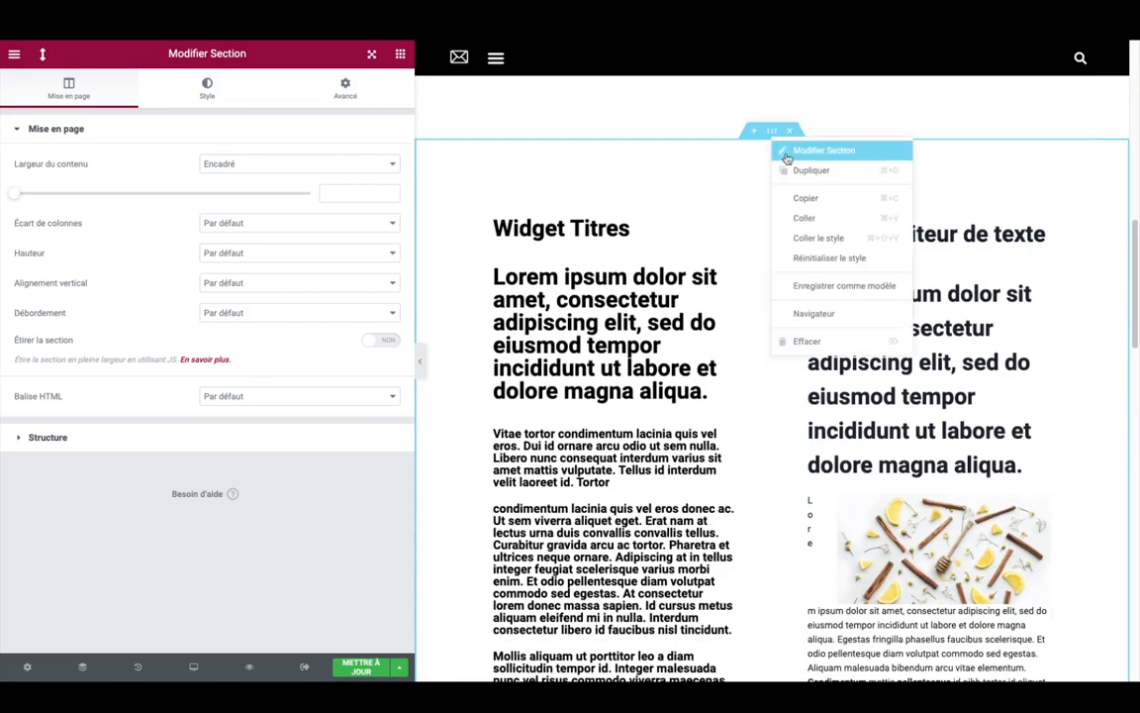
{"action": "left_click", "coordinate": [846, 177]}
Step: Delete the "Widget editeur de texte" column from the middle section so only the heading widgets fill it
{"action": "scroll", "coordinate": [883, 466], "scroll_direction": "up", "scroll_amount": 8}
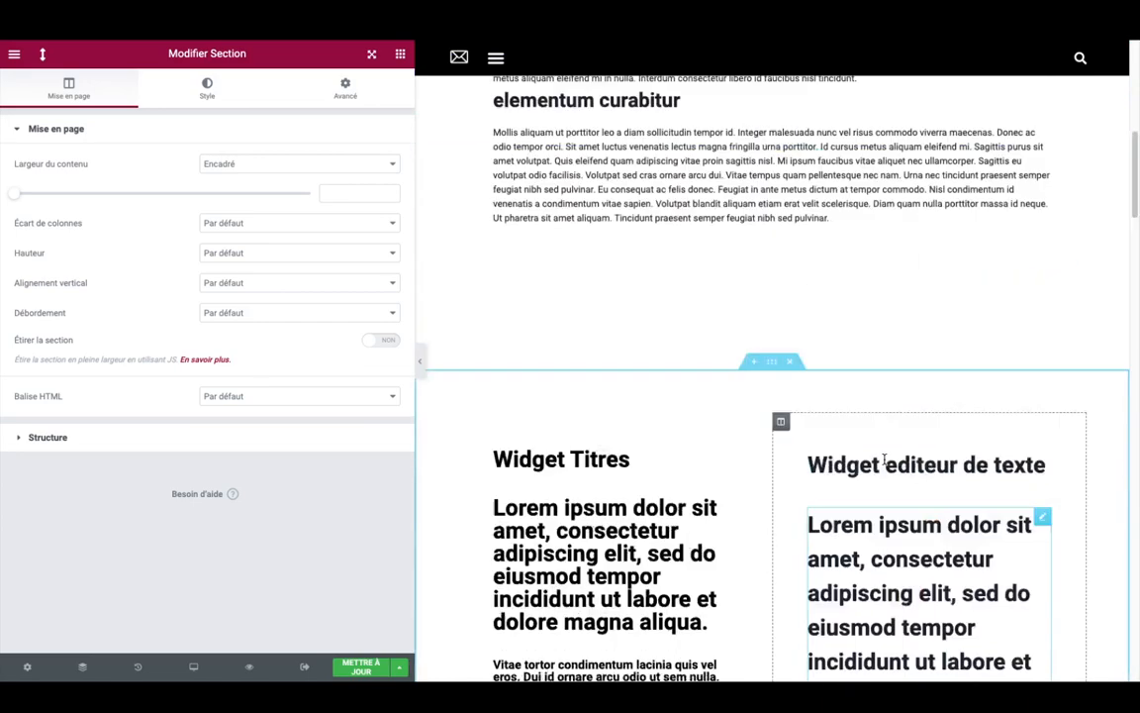
{"action": "scroll", "coordinate": [883, 466], "scroll_direction": "down", "scroll_amount": 4}
{"action": "scroll", "coordinate": [885, 463], "scroll_direction": "down", "scroll_amount": 4}
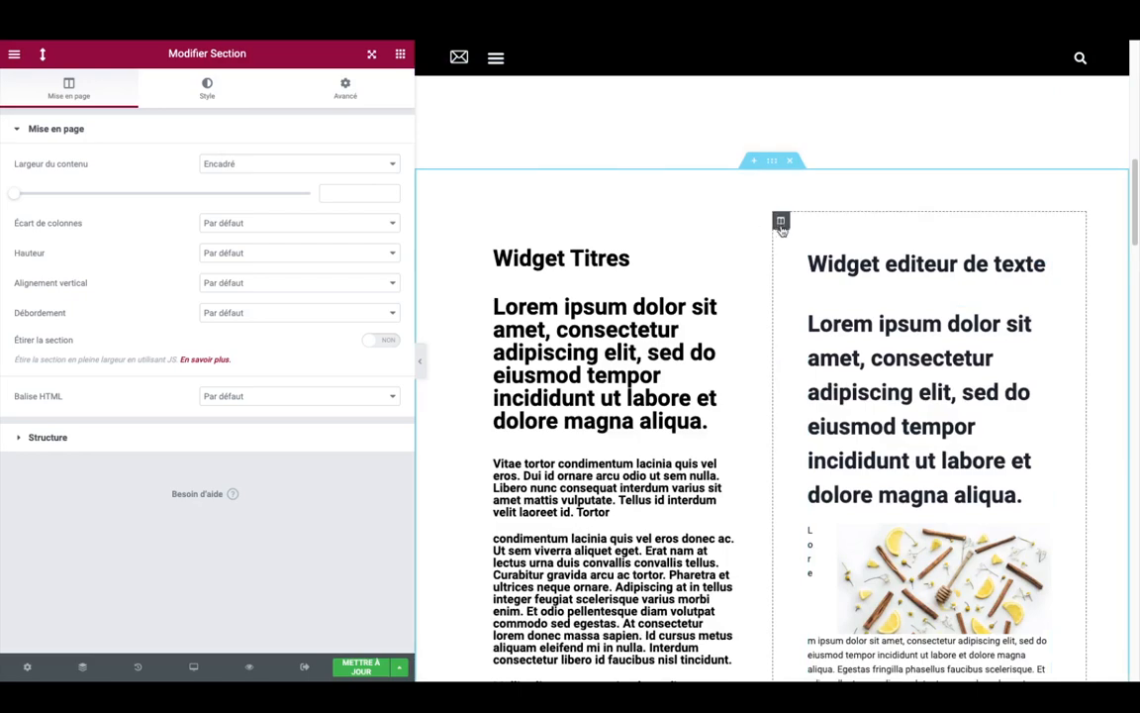
{"action": "scroll", "coordinate": [797, 287], "scroll_direction": "up", "scroll_amount": 8}
{"action": "scroll", "coordinate": [783, 336], "scroll_direction": "down", "scroll_amount": 7}
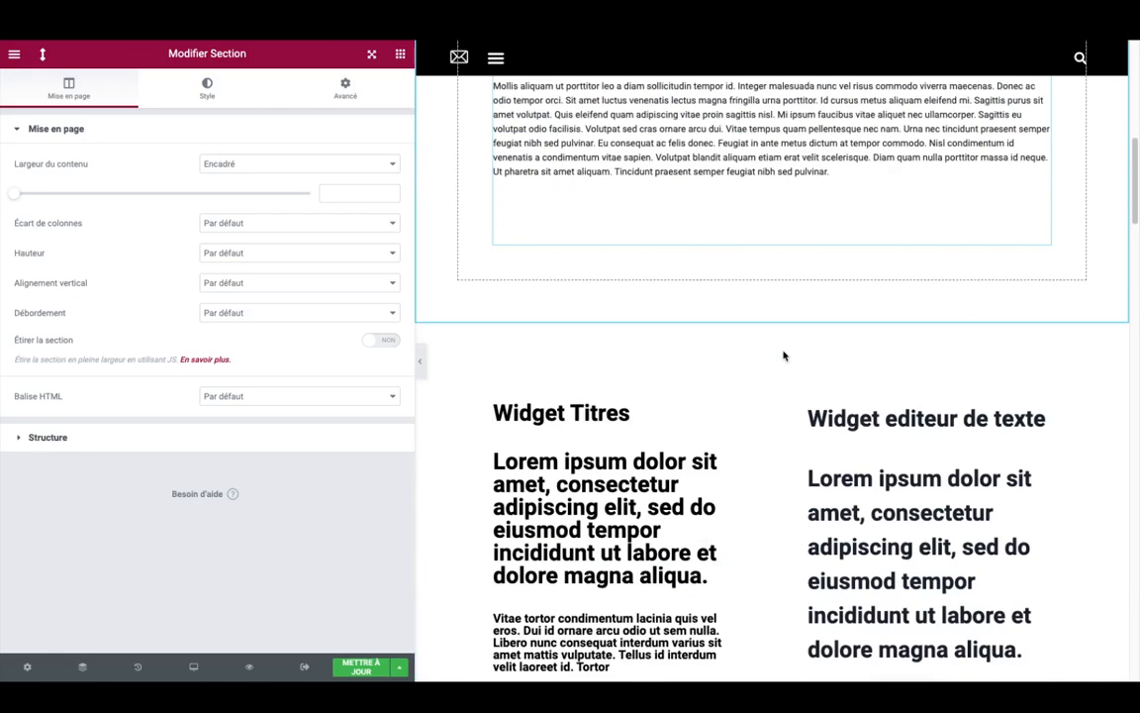
{"action": "right_click", "coordinate": [782, 377]}
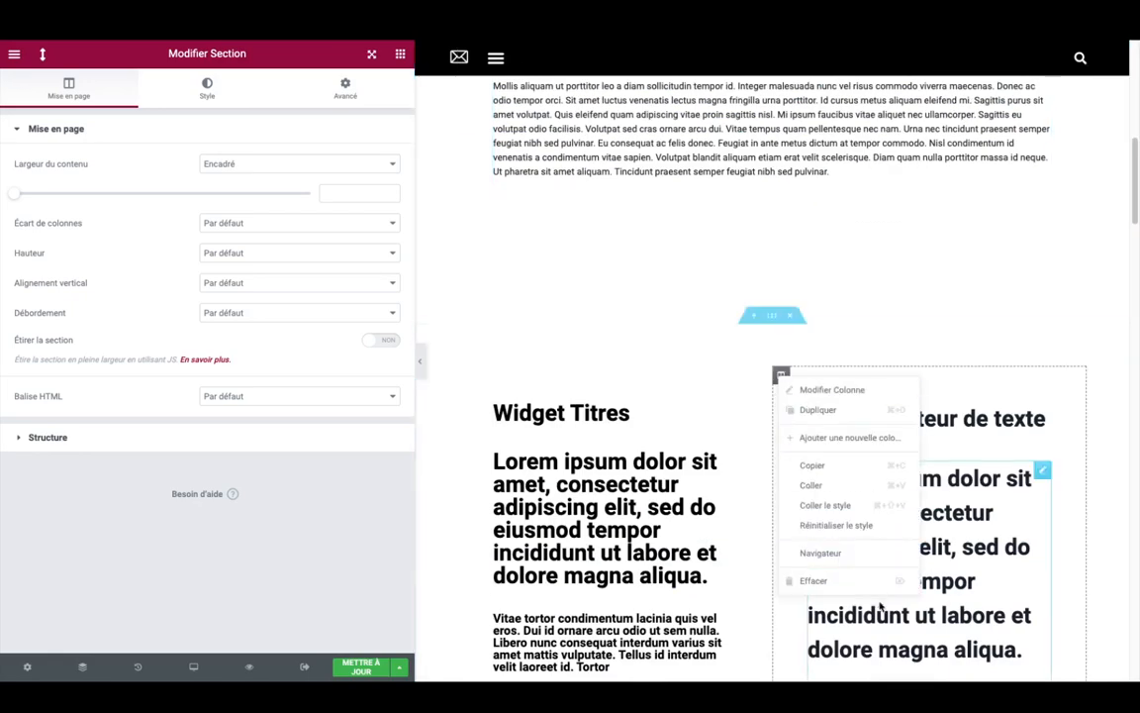
{"action": "left_click", "coordinate": [811, 581]}
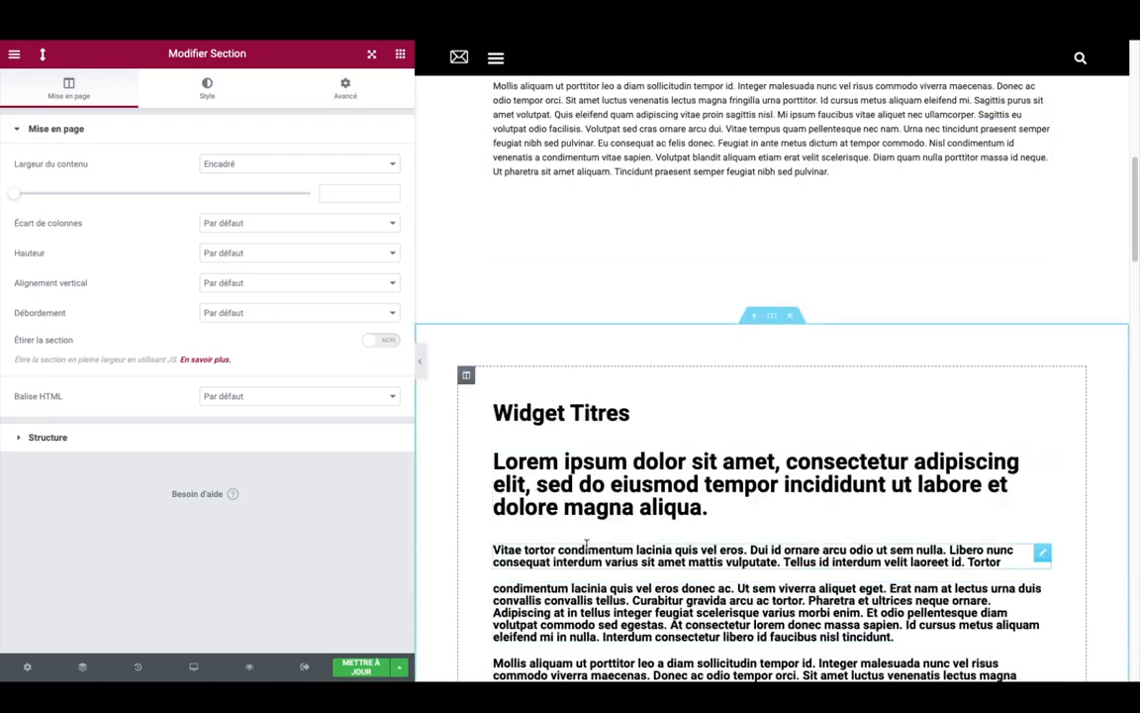
Step: In the heading-only section, move the "condimentum lacinia" paragraph below "Mollis aliquam" and the "Lorem ipsum" paragraph up toward the large title
{"action": "scroll", "coordinate": [569, 542], "scroll_direction": "down", "scroll_amount": 4}
{"action": "scroll", "coordinate": [570, 543], "scroll_direction": "down", "scroll_amount": 5}
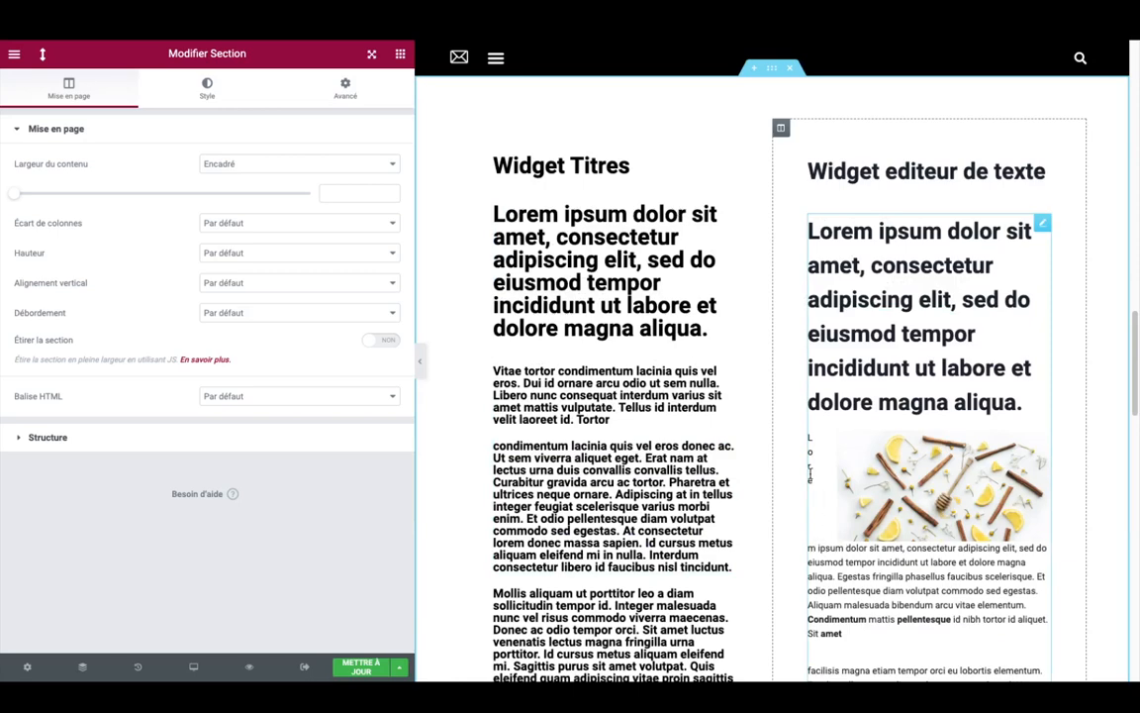
{"action": "scroll", "coordinate": [814, 491], "scroll_direction": "up", "scroll_amount": 7}
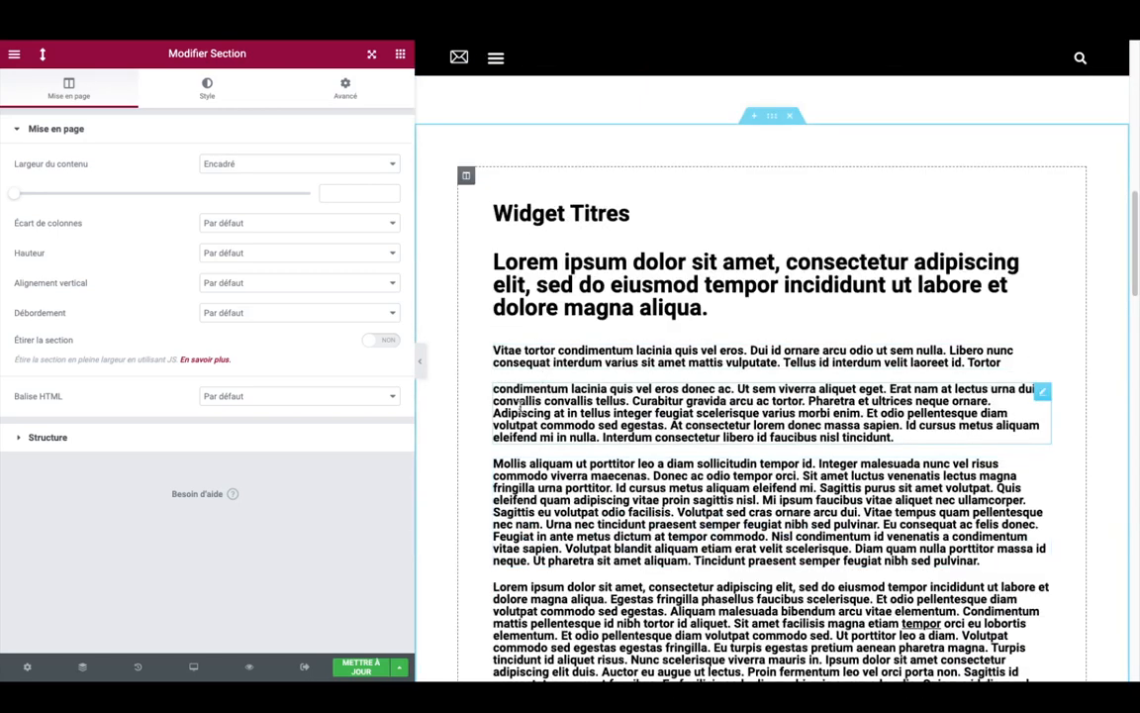
{"action": "scroll", "coordinate": [514, 382], "scroll_direction": "down", "scroll_amount": 7}
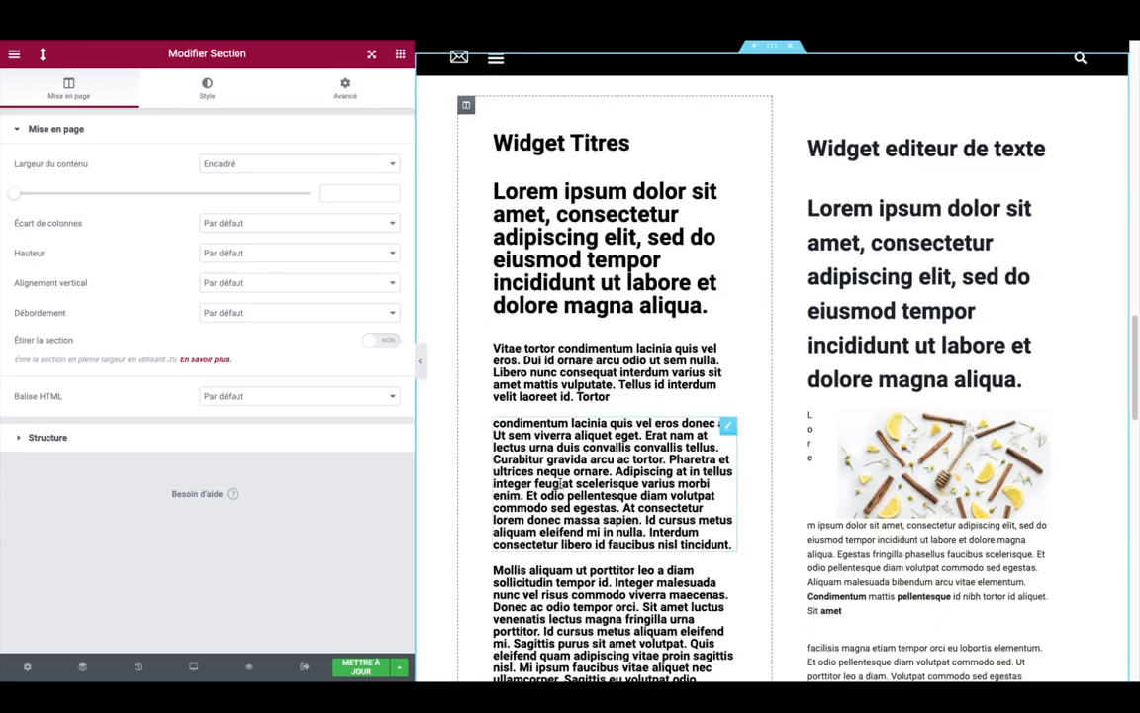
{"action": "scroll", "coordinate": [559, 483], "scroll_direction": "up", "scroll_amount": 5}
{"action": "scroll", "coordinate": [559, 483], "scroll_direction": "up", "scroll_amount": 2}
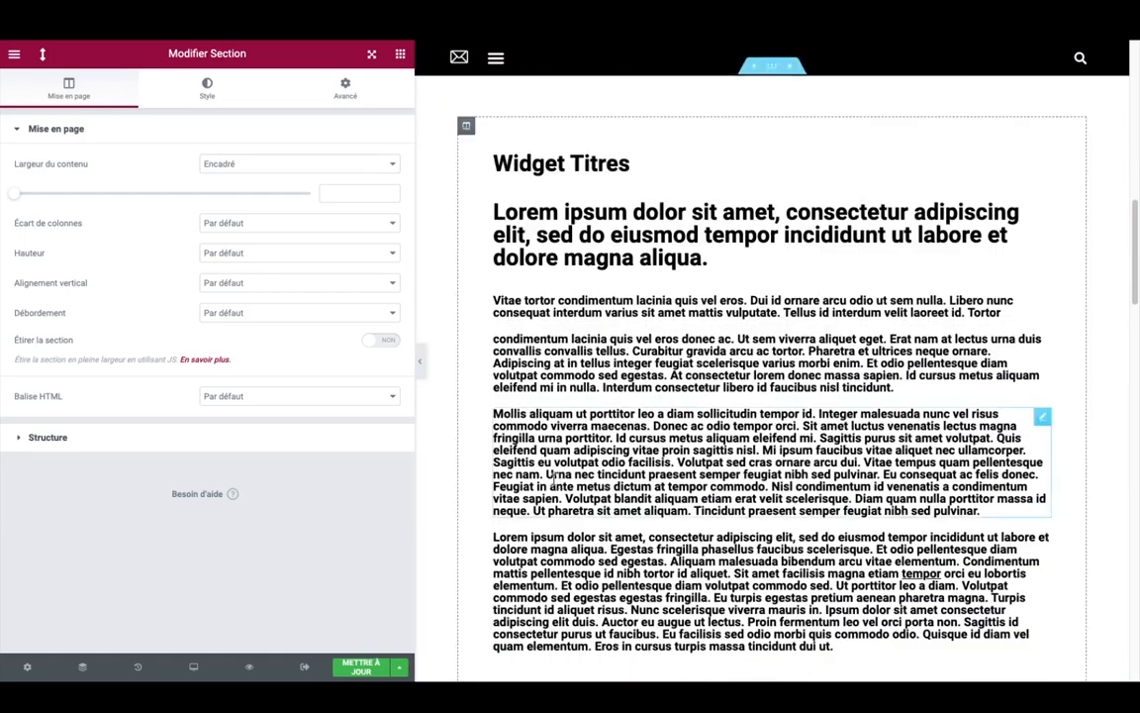
{"action": "triple_click", "coordinate": [501, 344]}
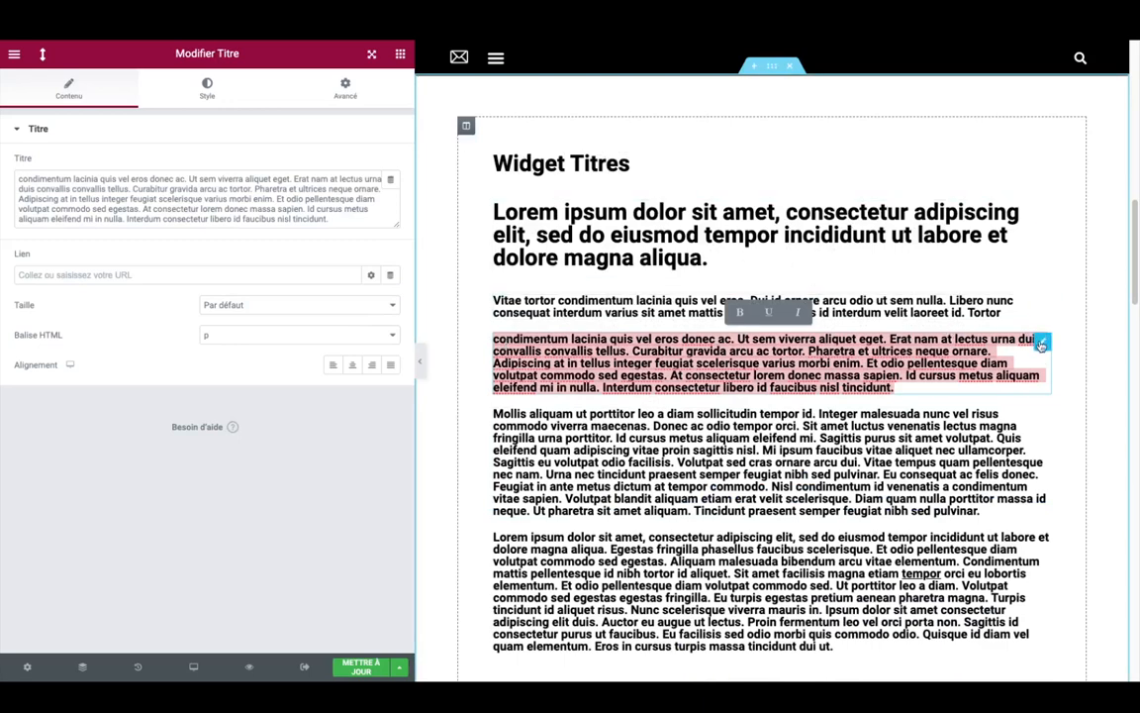
{"action": "left_click_drag", "start_coordinate": [1045, 342], "coordinate": [943, 464]}
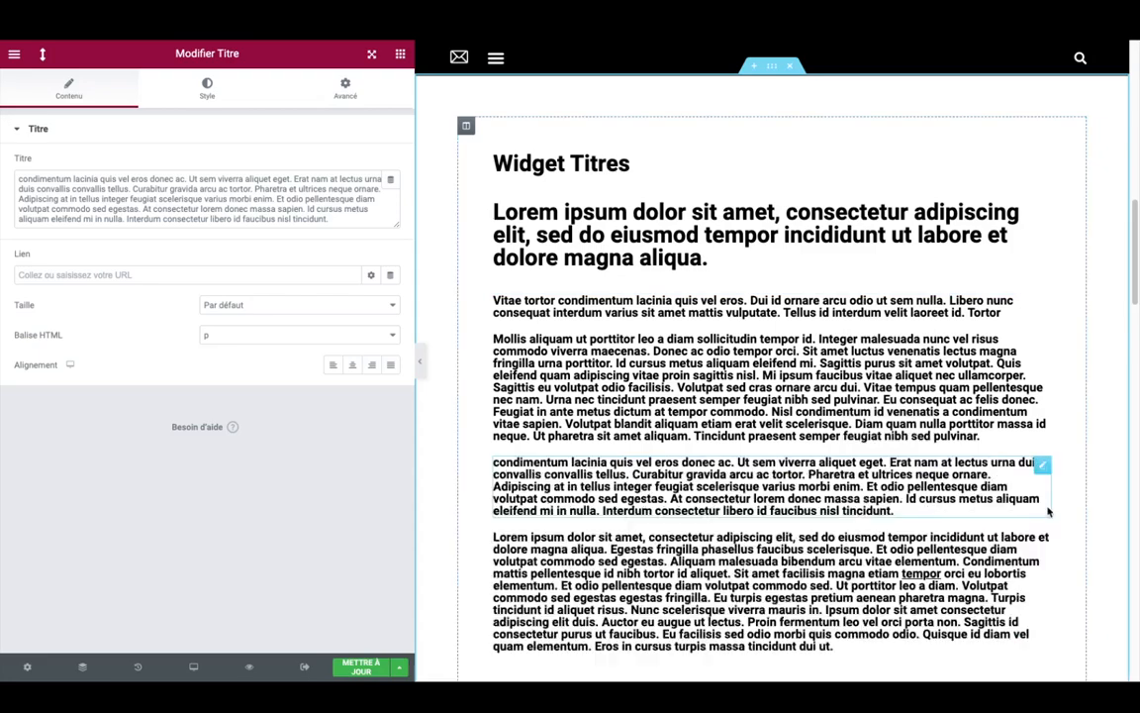
{"action": "left_click_drag", "start_coordinate": [1043, 540], "coordinate": [964, 297]}
Step: Open the text editor widget in the two-column section and select the paragraph text above "elementum curabitur", comparing both columns
{"action": "scroll", "coordinate": [855, 420], "scroll_direction": "down", "scroll_amount": 10}
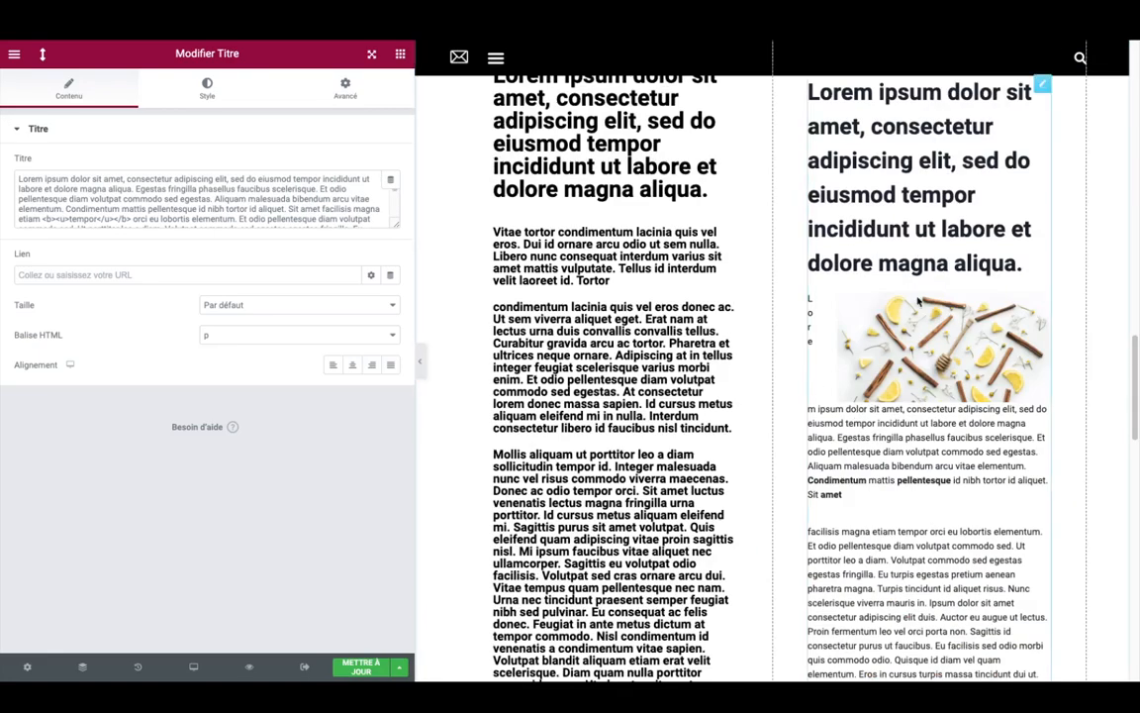
{"action": "left_click", "coordinate": [950, 230]}
{"action": "scroll", "coordinate": [195, 318], "scroll_direction": "down", "scroll_amount": 3}
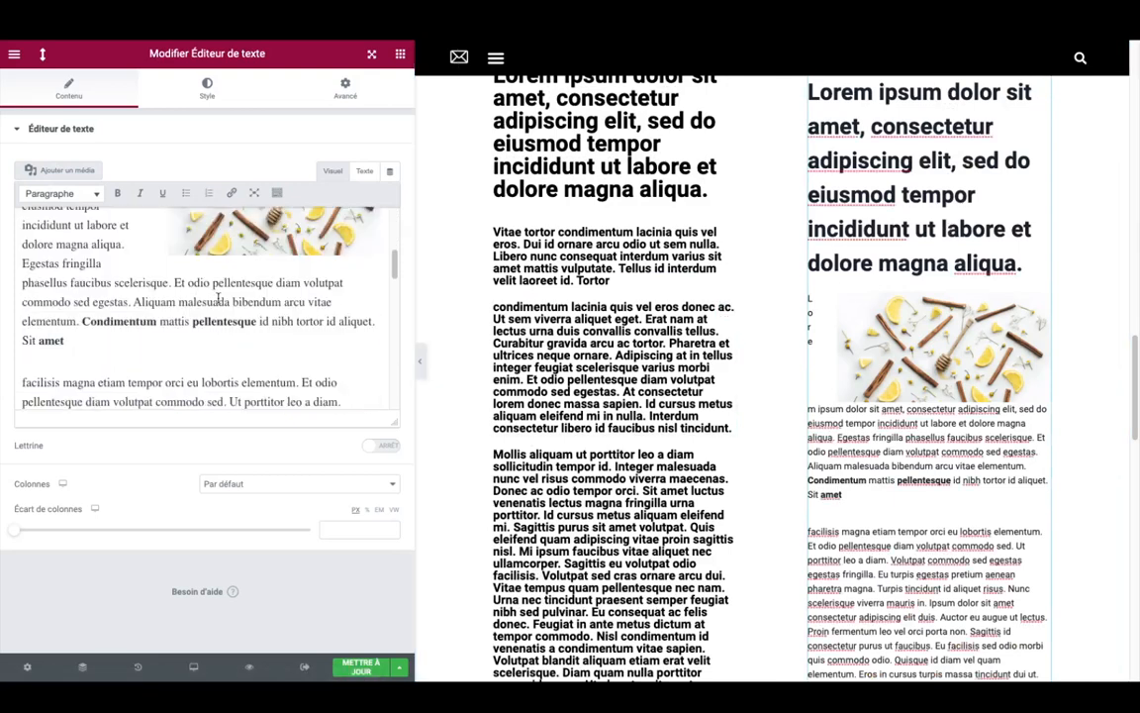
{"action": "scroll", "coordinate": [195, 318], "scroll_direction": "down", "scroll_amount": 1}
{"action": "left_click_drag", "start_coordinate": [73, 271], "coordinate": [312, 252]}
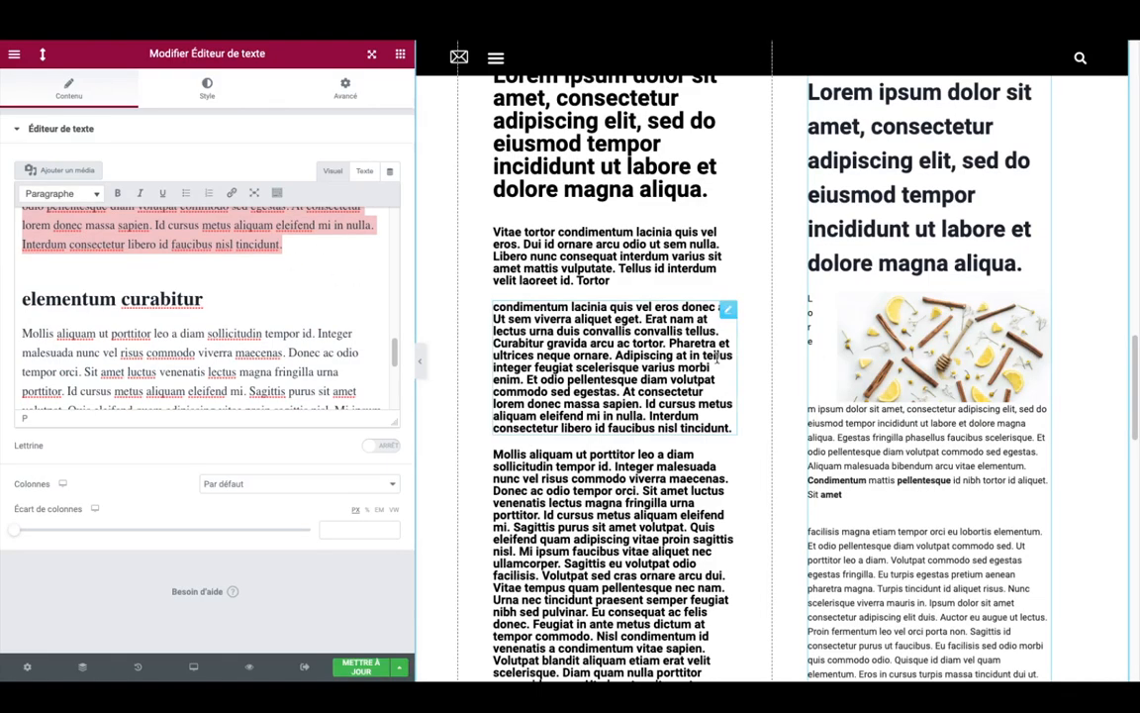
{"action": "scroll", "coordinate": [751, 414], "scroll_direction": "down", "scroll_amount": 10}
{"action": "scroll", "coordinate": [750, 417], "scroll_direction": "up", "scroll_amount": 15}
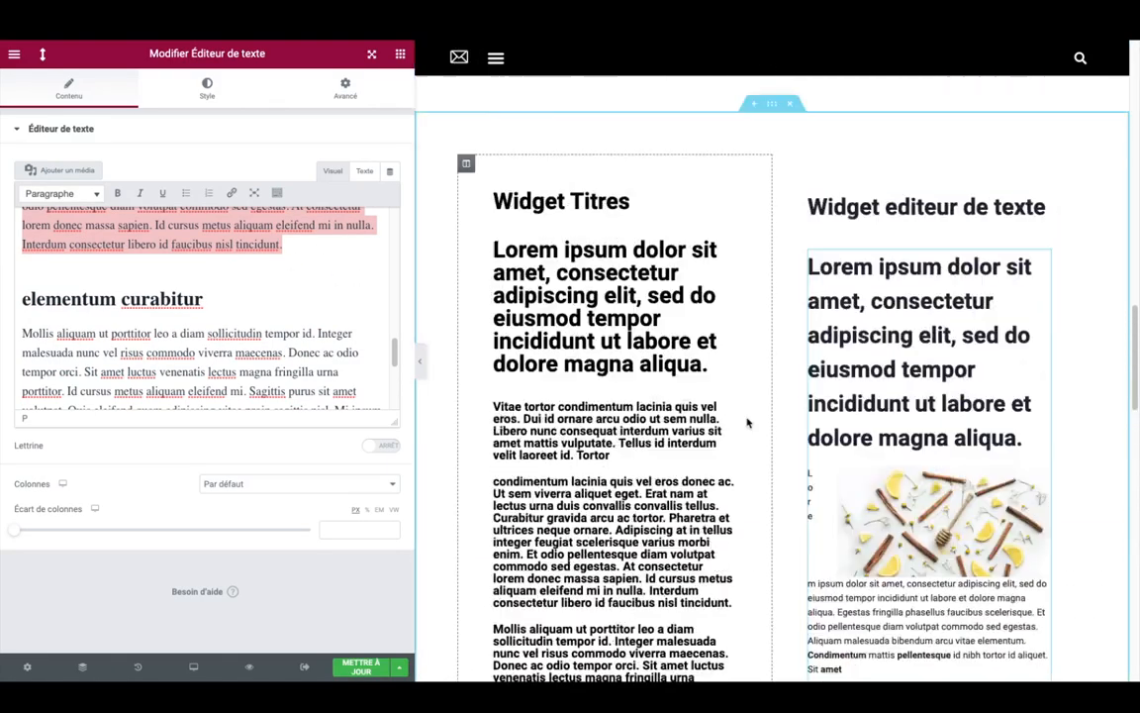
Step: Return to the heading-only section, show the widget library and narrow the editing panel to widen the page preview
{"action": "scroll", "coordinate": [748, 422], "scroll_direction": "down", "scroll_amount": 2}
{"action": "scroll", "coordinate": [747, 422], "scroll_direction": "down", "scroll_amount": 1}
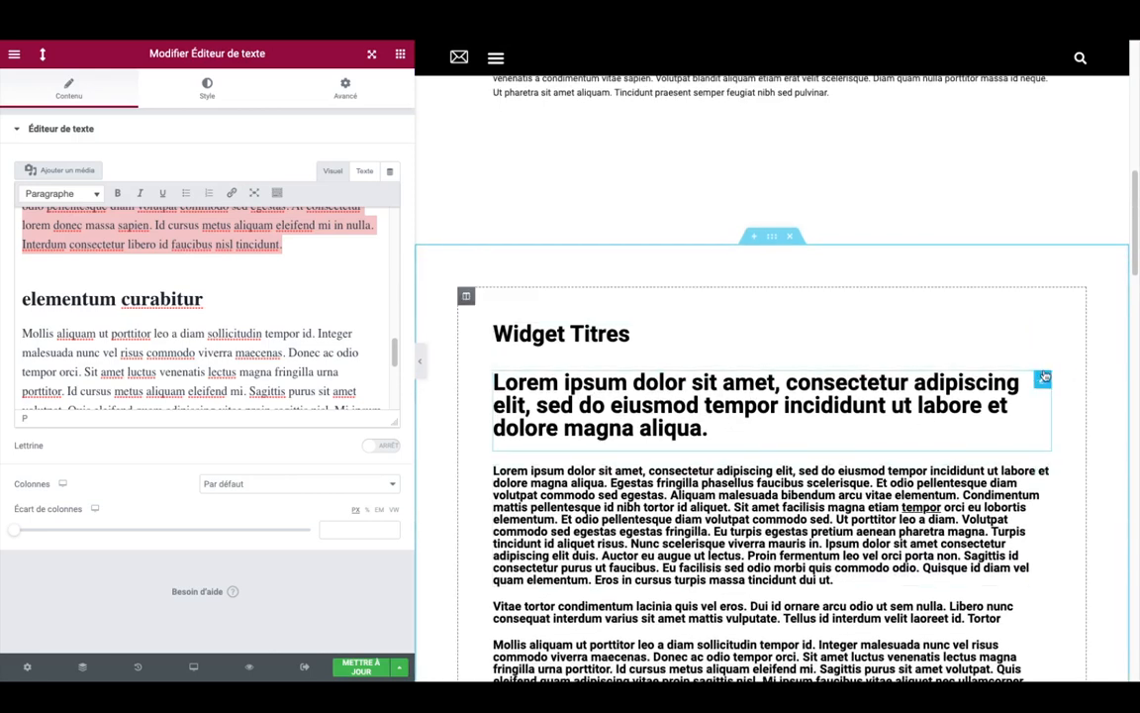
{"action": "left_click_drag", "start_coordinate": [1044, 376], "coordinate": [810, 417]}
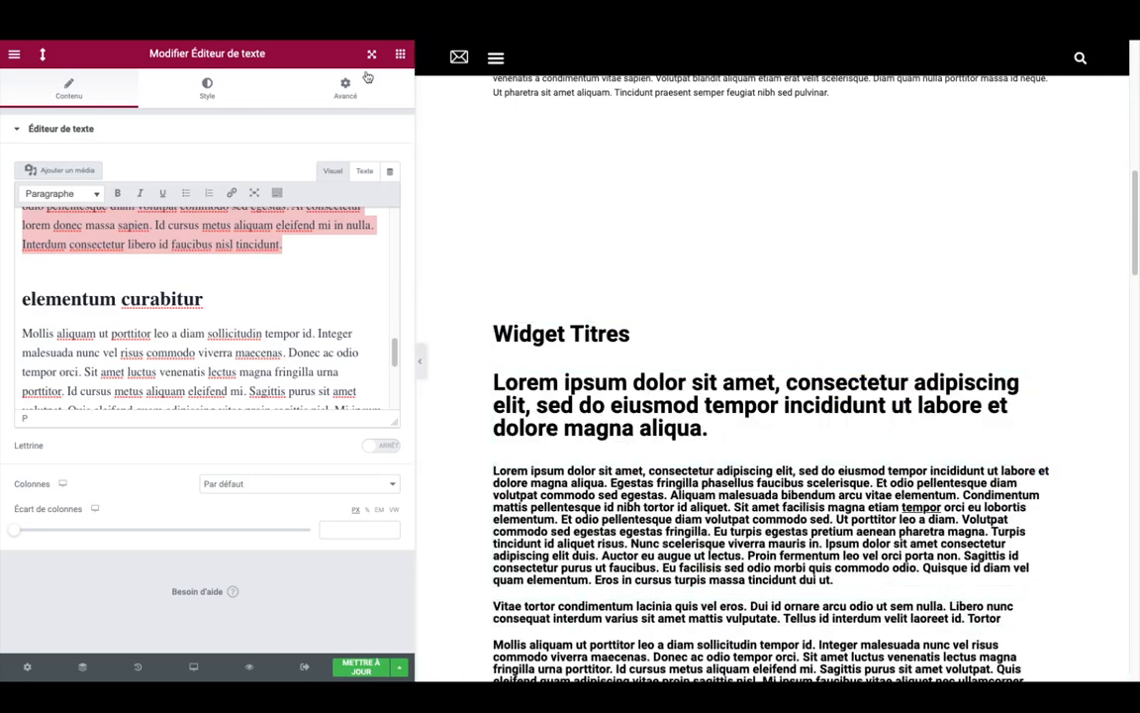
{"action": "left_click", "coordinate": [400, 55]}
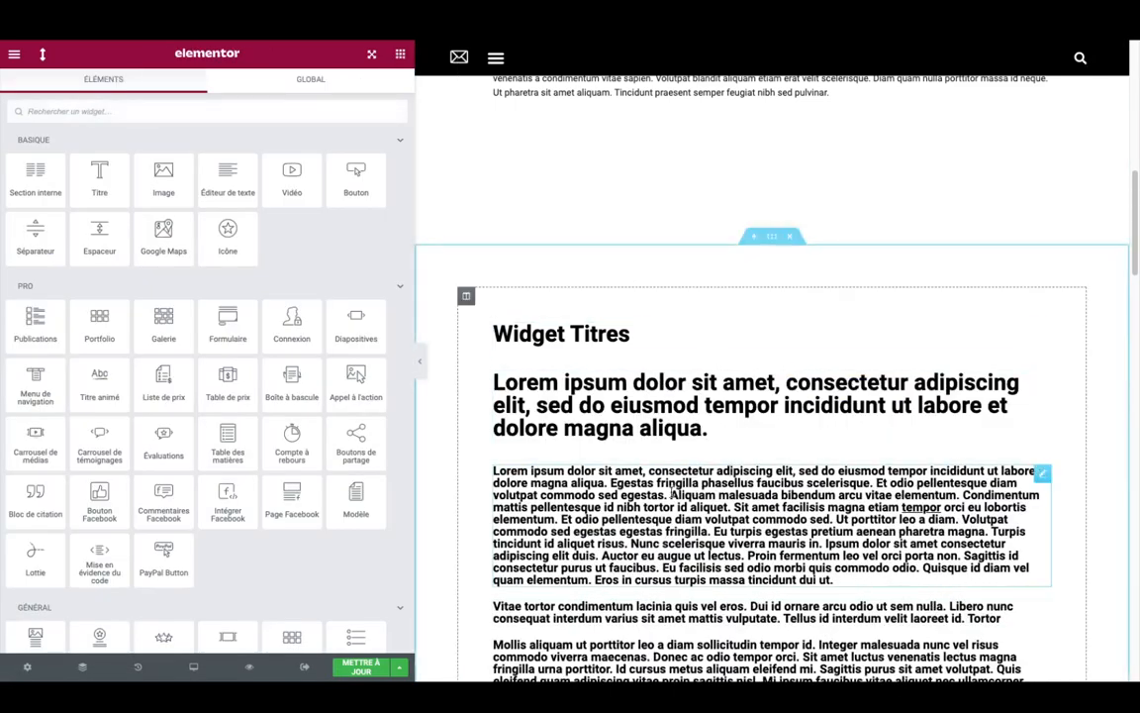
{"action": "left_click_drag", "start_coordinate": [415, 359], "coordinate": [261, 339]}
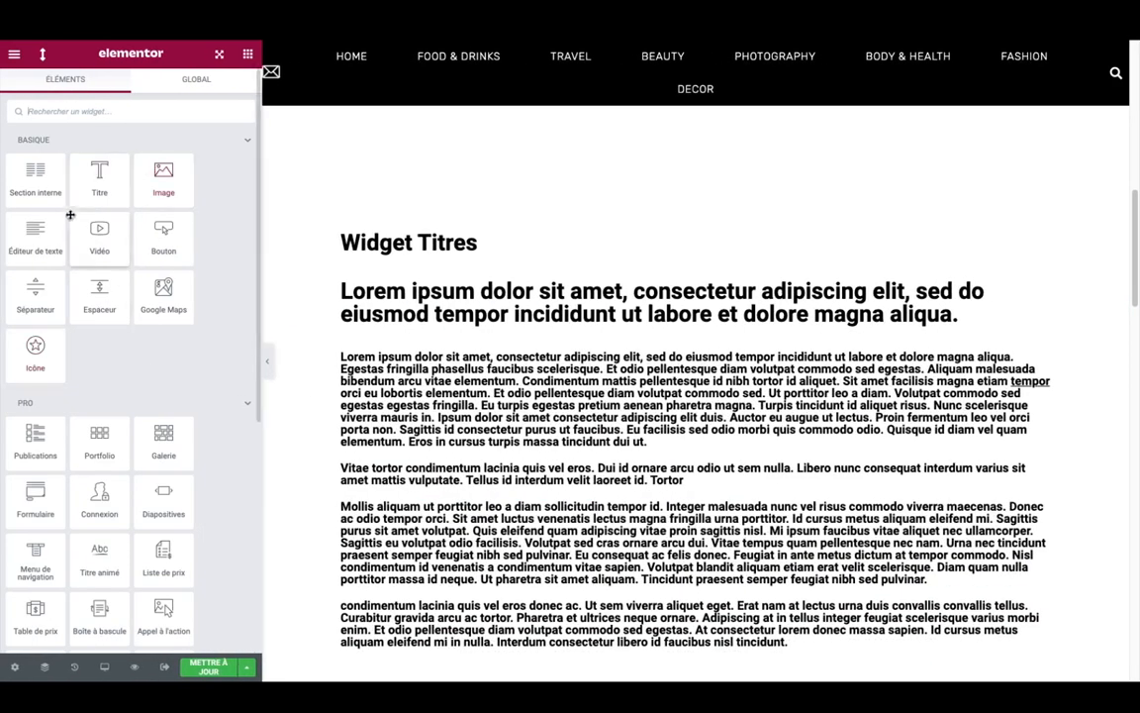
Step: Try an image widget between the large title and the "Lorem ipsum" paragraph, and look through its style and positioning options
{"action": "left_click_drag", "start_coordinate": [156, 177], "coordinate": [449, 358]}
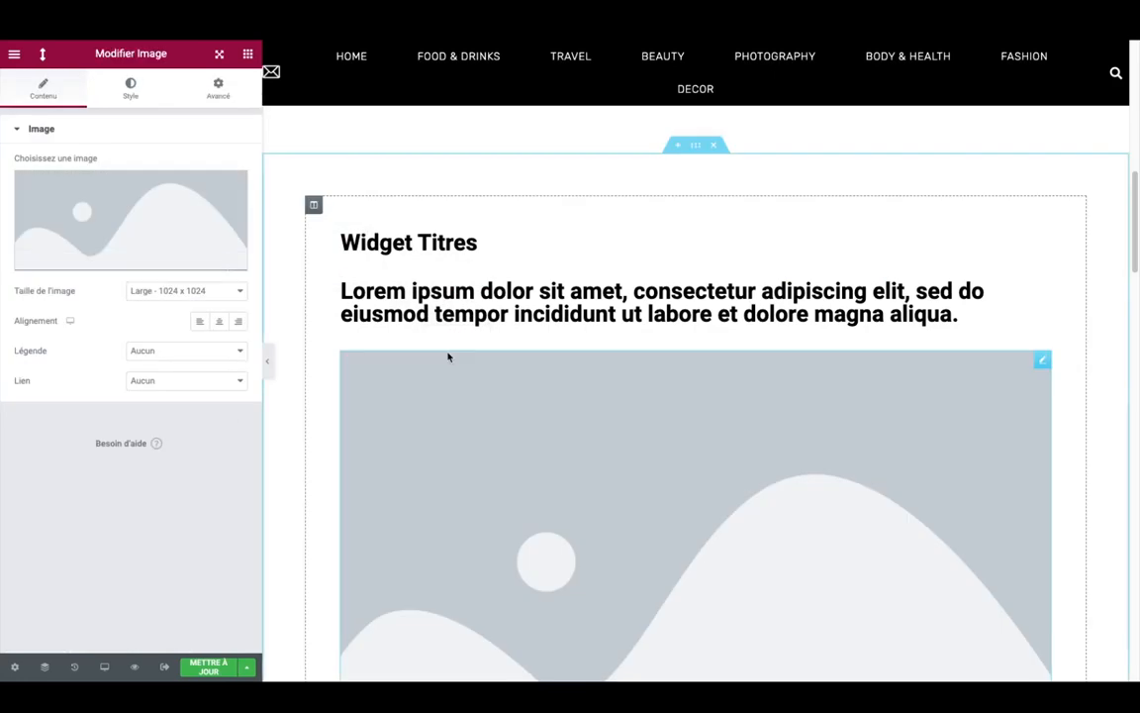
{"action": "left_click", "coordinate": [135, 87]}
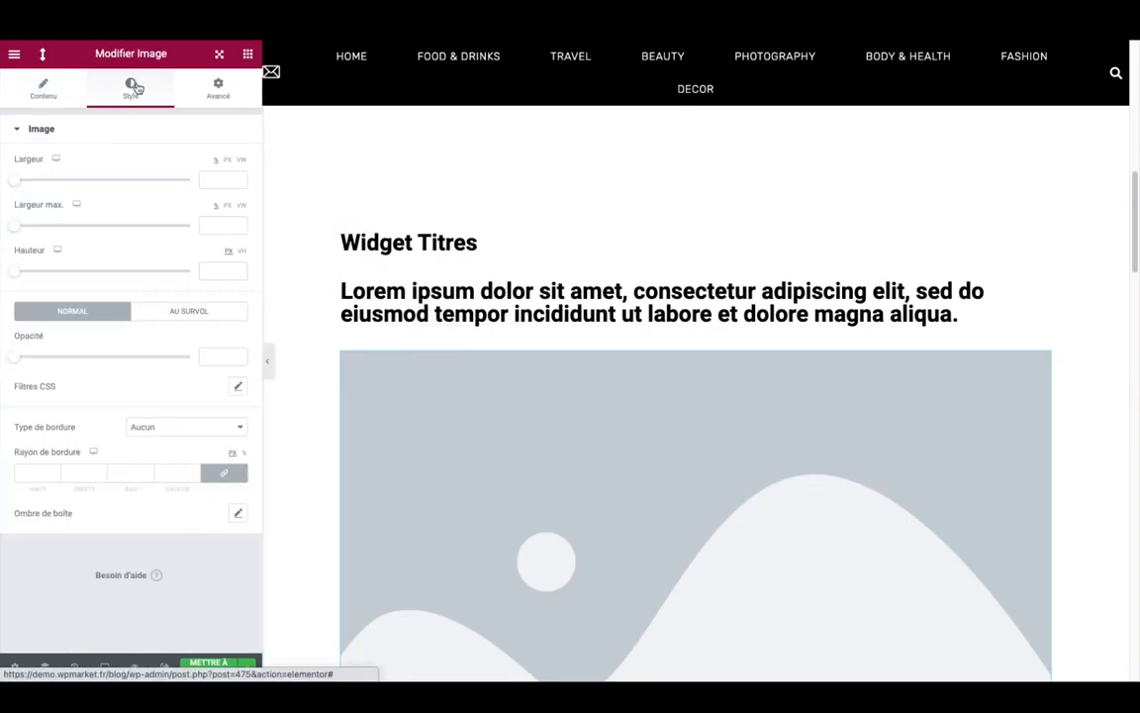
{"action": "left_click", "coordinate": [195, 84]}
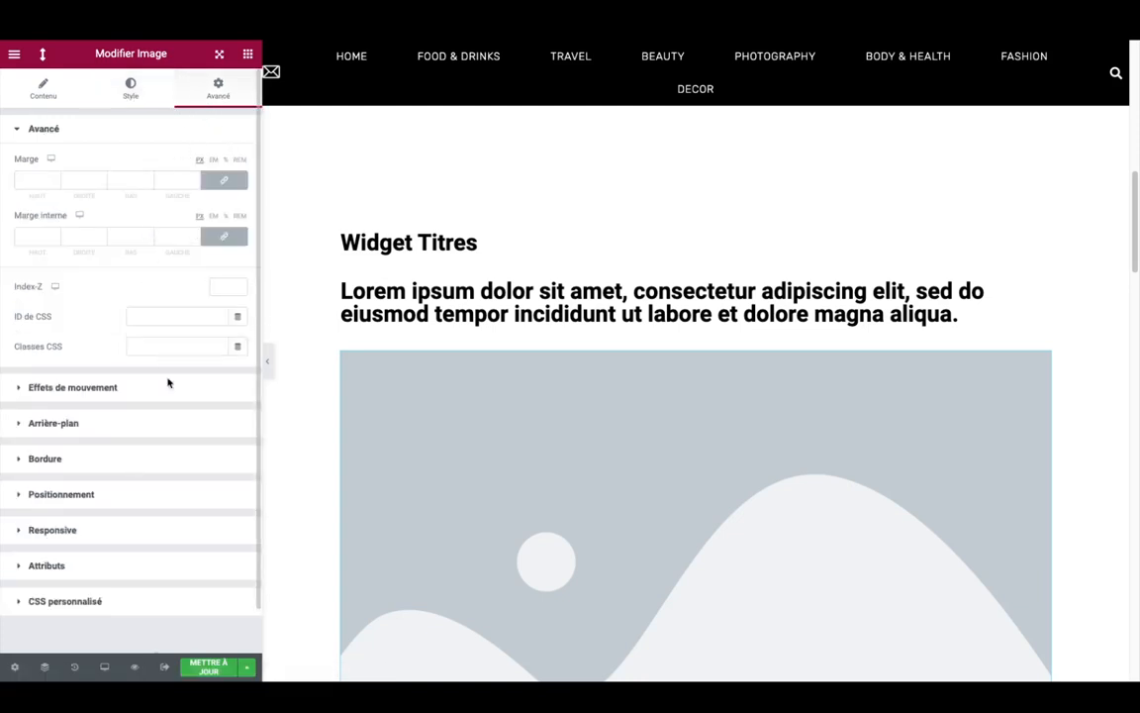
{"action": "left_click", "coordinate": [69, 495]}
{"action": "left_click", "coordinate": [192, 309]}
{"action": "left_click", "coordinate": [85, 322]}
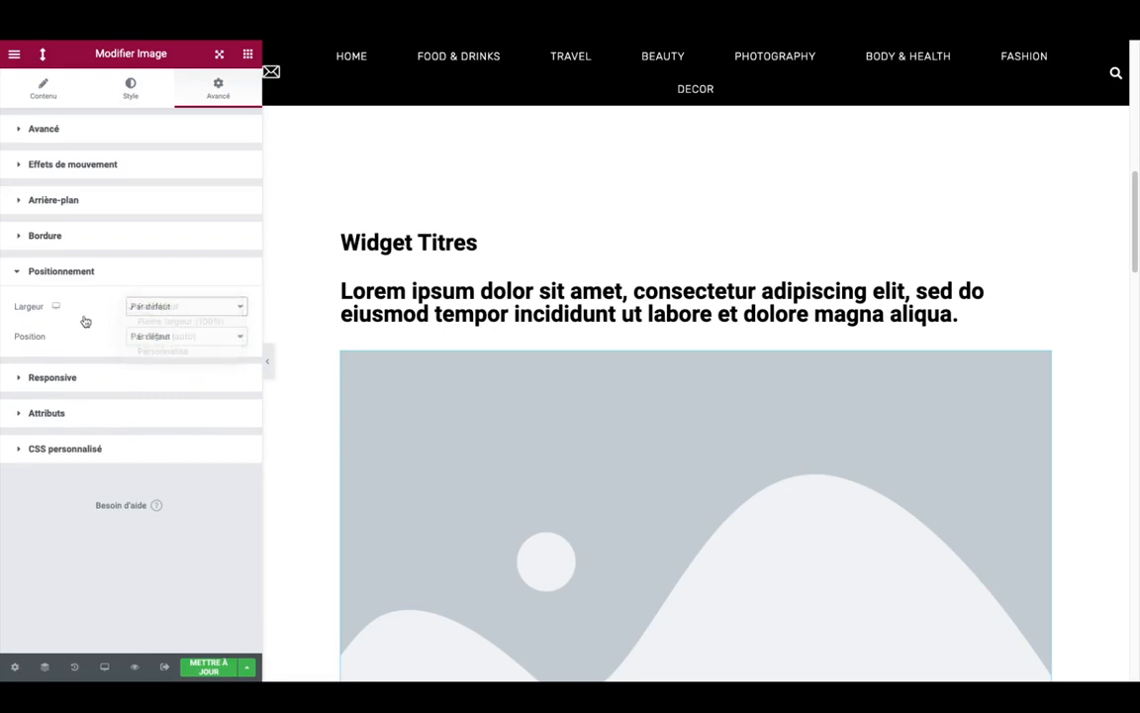
{"action": "left_click", "coordinate": [201, 334]}
{"action": "left_click", "coordinate": [193, 352]}
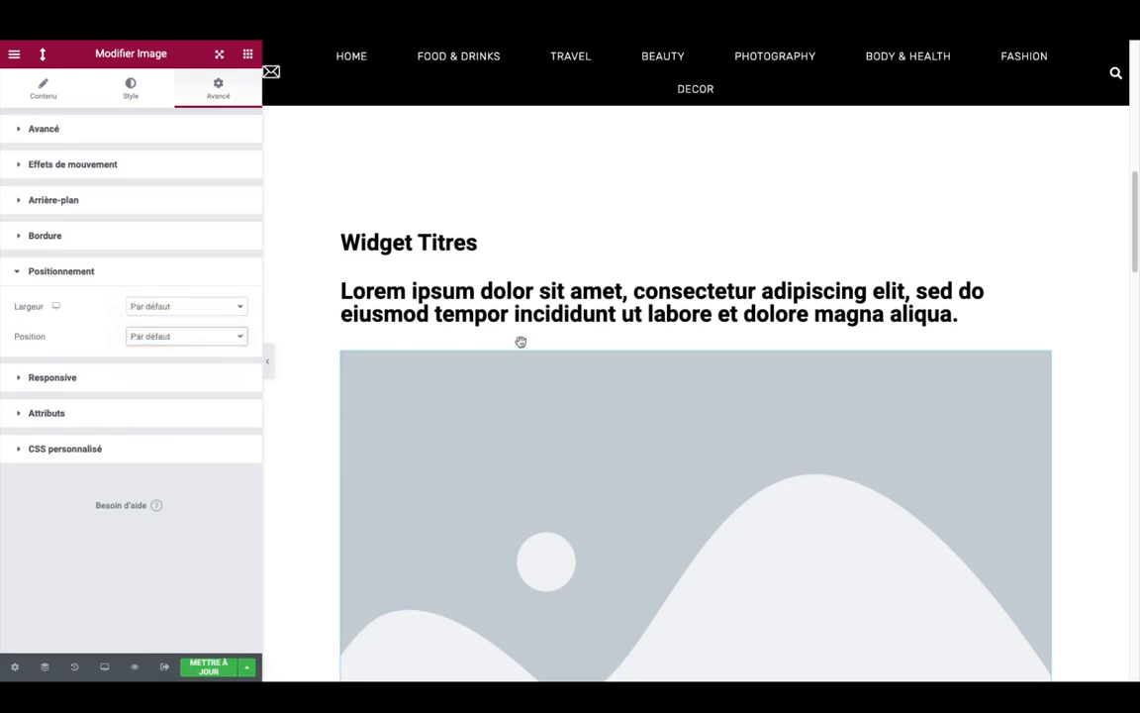
Step: Look through the image widget's border and background options, and delete the widget from the heading-only section
{"action": "left_click", "coordinate": [151, 234]}
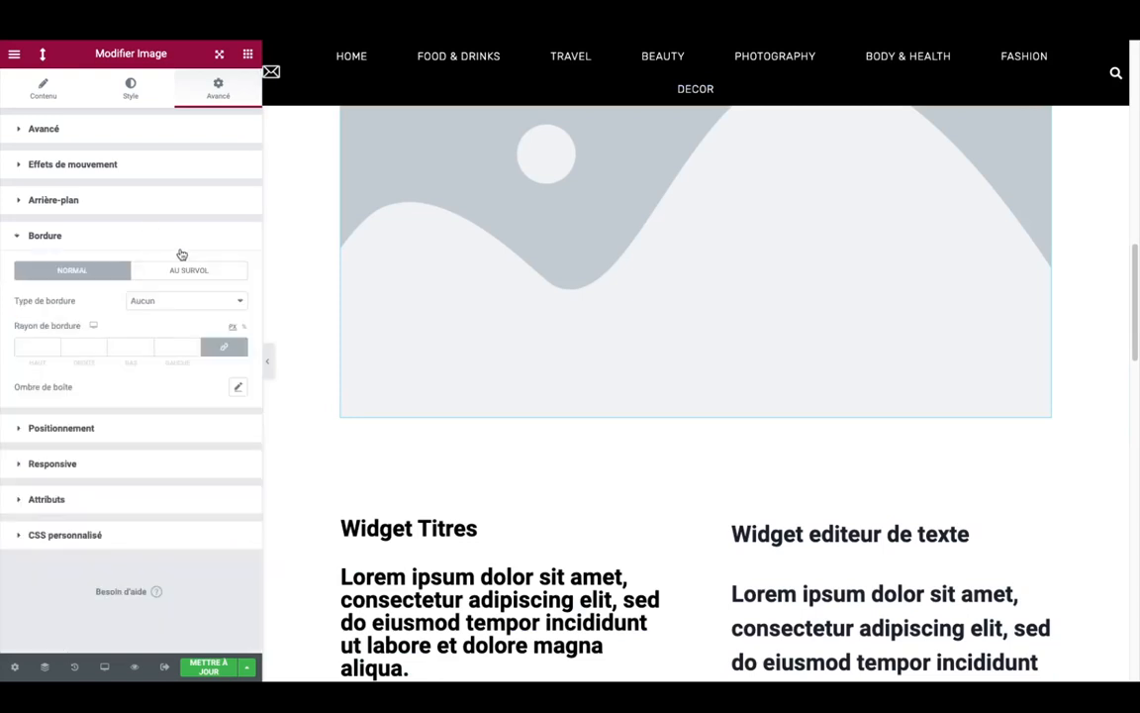
{"action": "left_click", "coordinate": [116, 200]}
{"action": "scroll", "coordinate": [815, 312], "scroll_direction": "up", "scroll_amount": 5}
{"action": "right_click", "coordinate": [576, 468]}
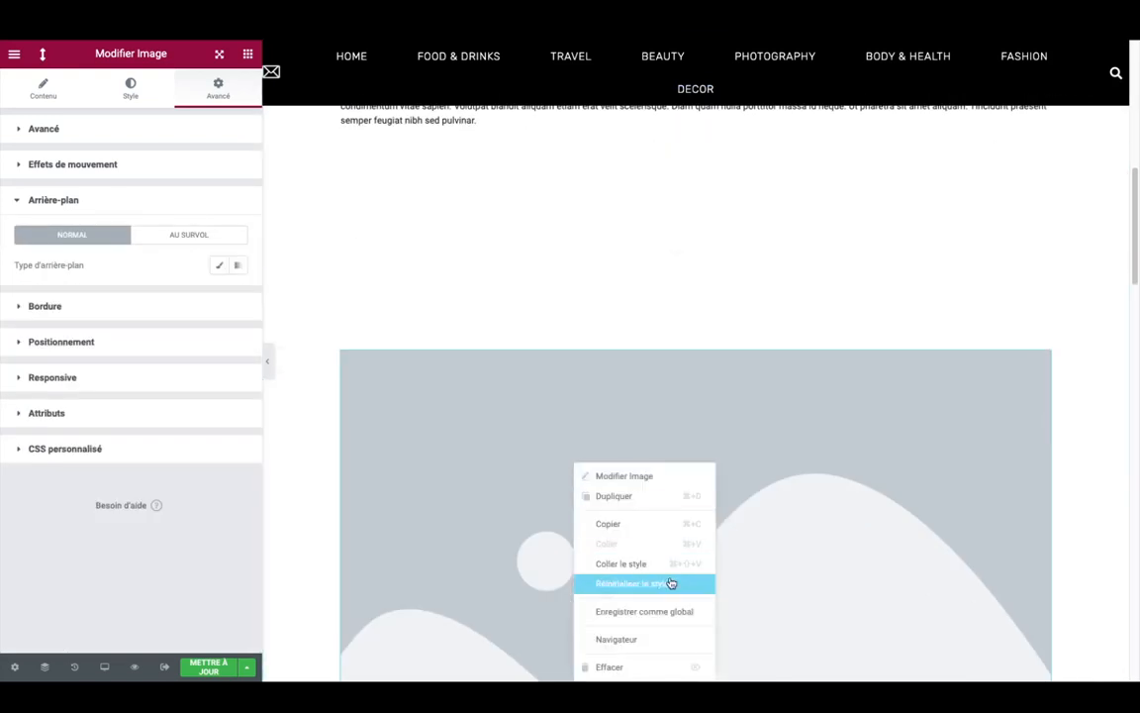
{"action": "left_click", "coordinate": [641, 667]}
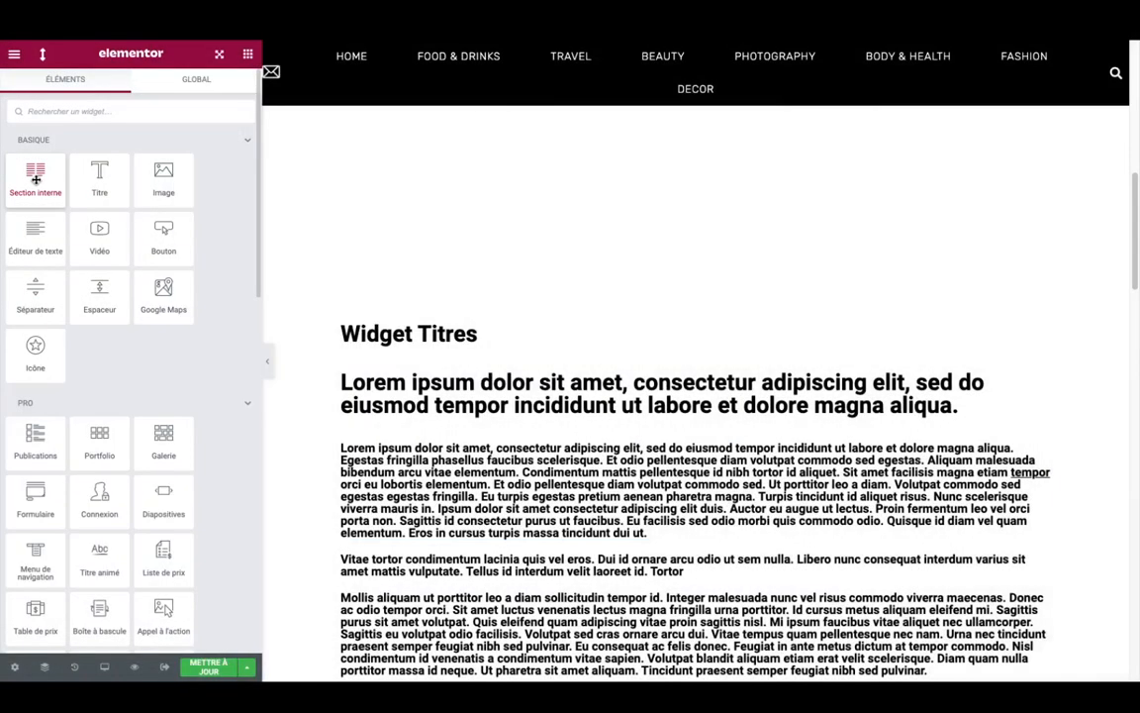
Step: Insert a two-column inner section below the large title and move the "Lorem ipsum" paragraph into its second column
{"action": "left_click_drag", "start_coordinate": [33, 180], "coordinate": [477, 455]}
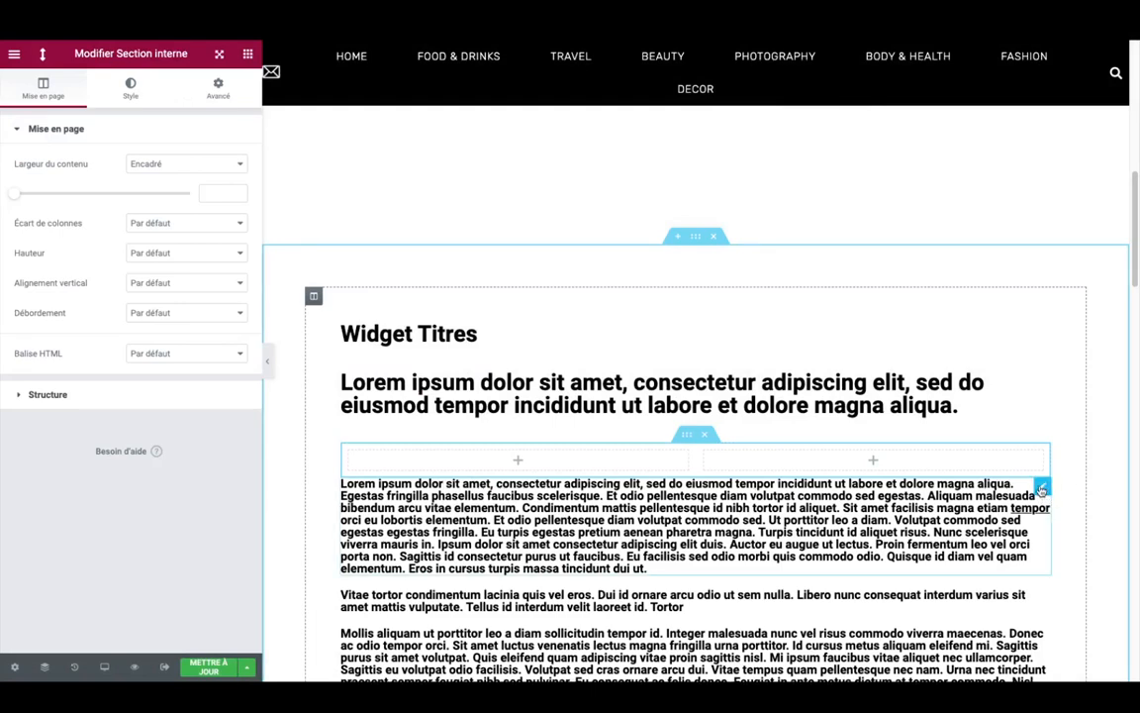
{"action": "left_click_drag", "start_coordinate": [1041, 488], "coordinate": [786, 457]}
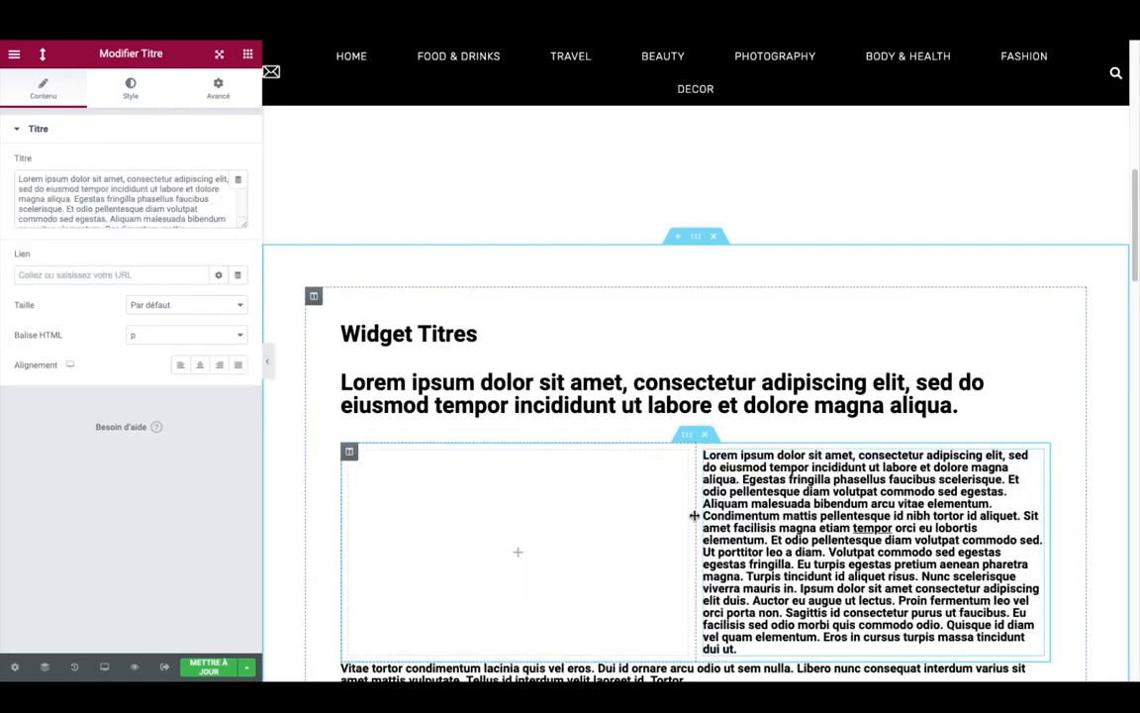
Step: Narrow the inner section's first column to about 32% and place an image widget in it
{"action": "left_click_drag", "start_coordinate": [695, 515], "coordinate": [557, 520]}
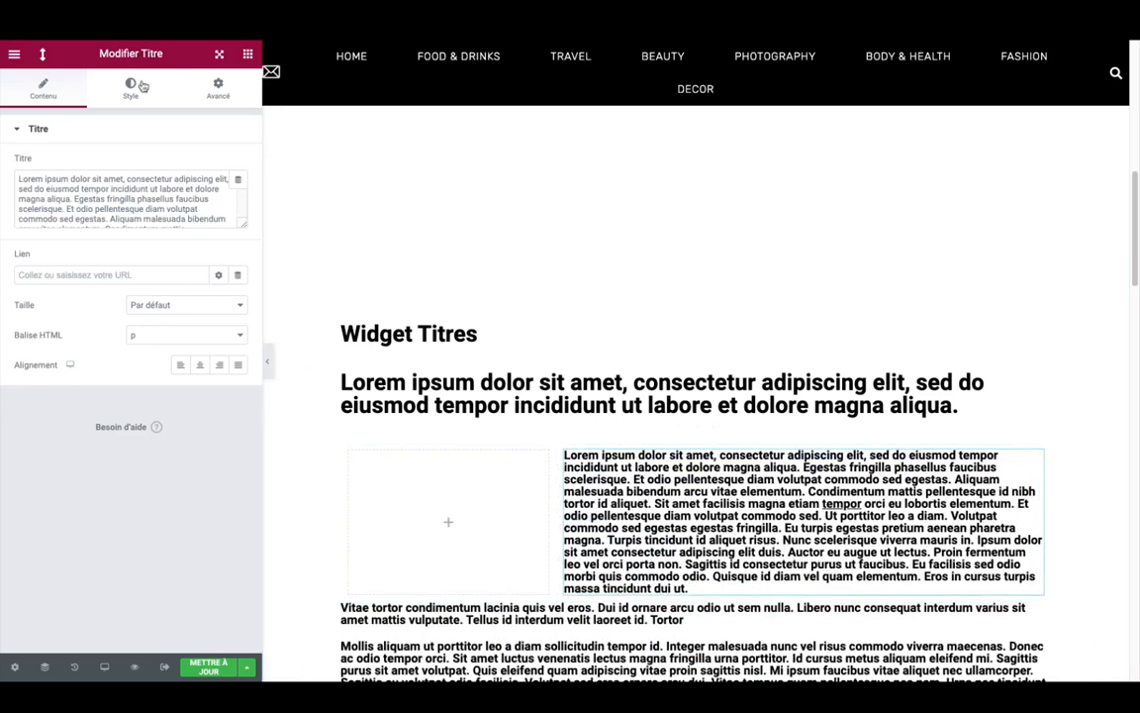
{"action": "left_click", "coordinate": [249, 55]}
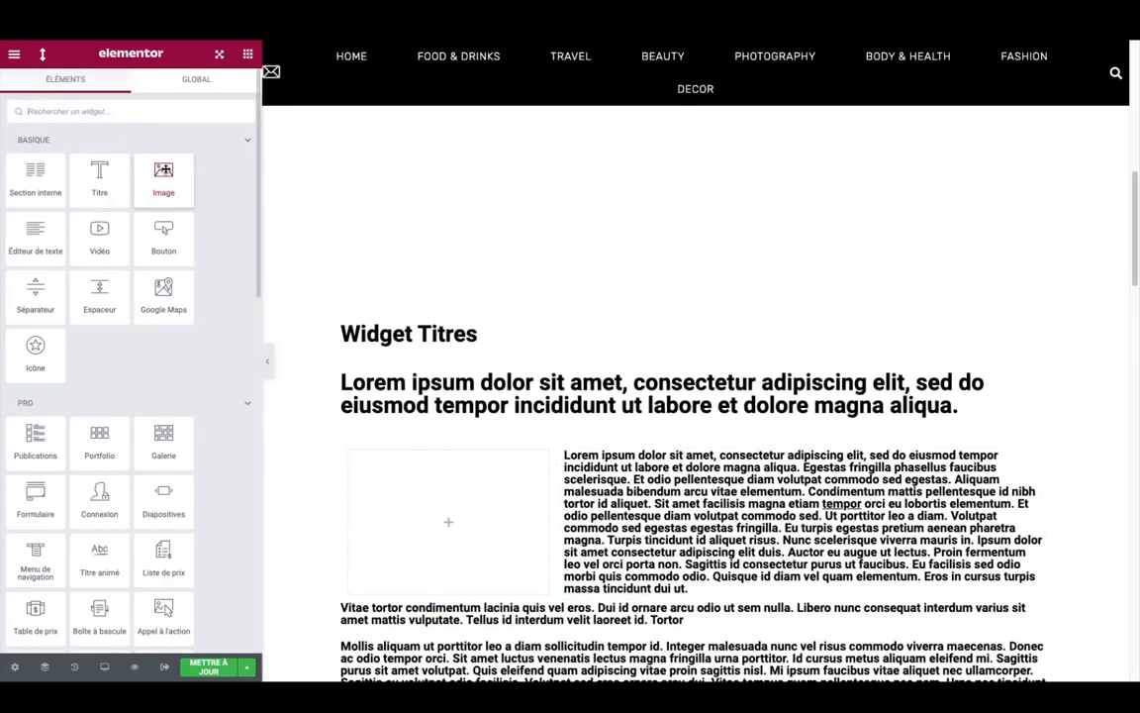
{"action": "left_click_drag", "start_coordinate": [163, 170], "coordinate": [476, 516]}
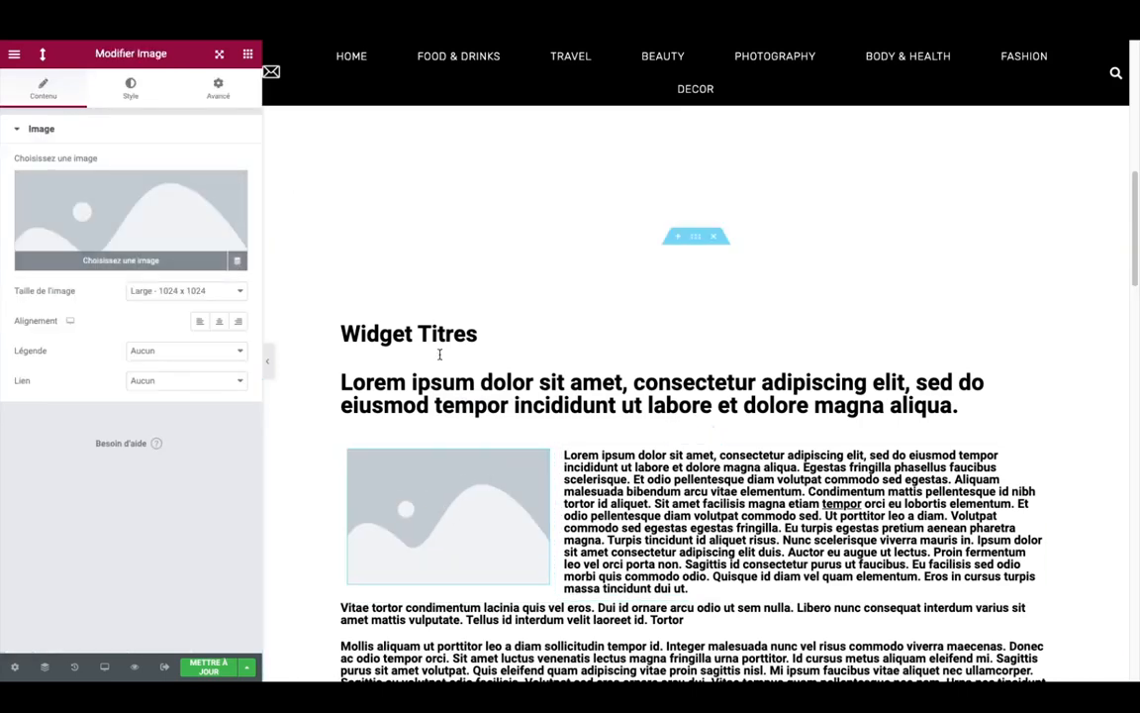
{"action": "scroll", "coordinate": [724, 528], "scroll_direction": "down", "scroll_amount": 1}
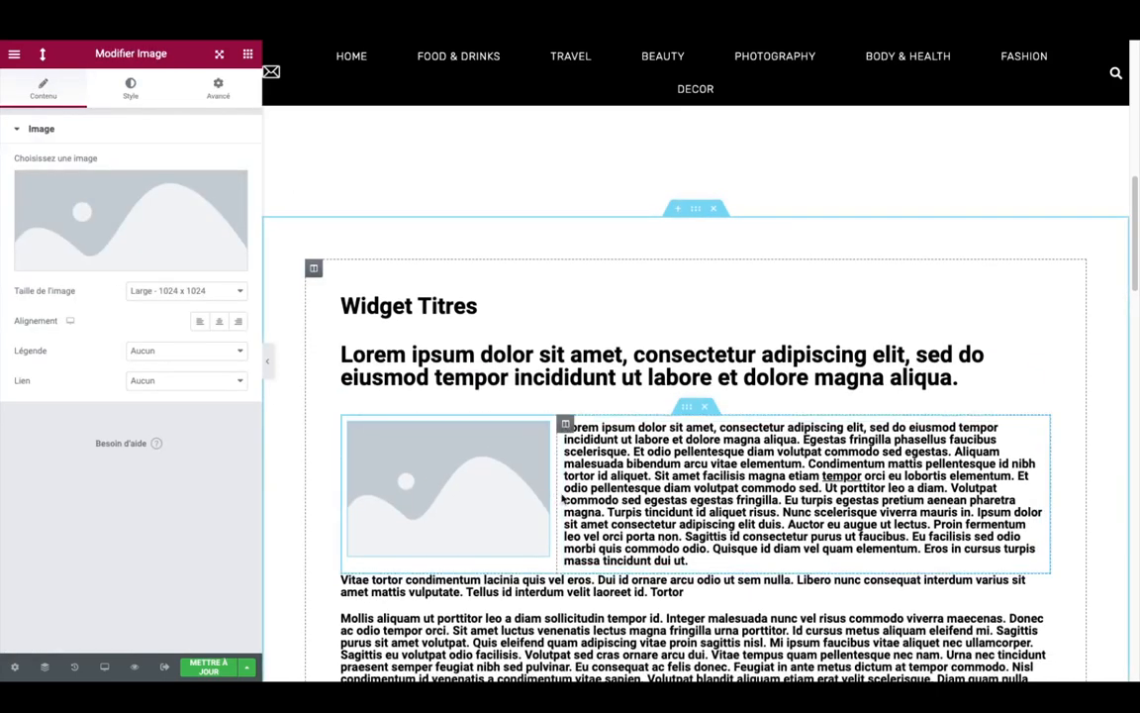
{"action": "mouse_move", "coordinate": [558, 493]}
{"action": "left_mouse_down"}
{"action": "mouse_move", "coordinate": [682, 524]}
{"action": "mouse_move", "coordinate": [612, 490]}
{"action": "mouse_move", "coordinate": [564, 491]}
{"action": "mouse_move", "coordinate": [574, 490]}
{"action": "left_mouse_up"}
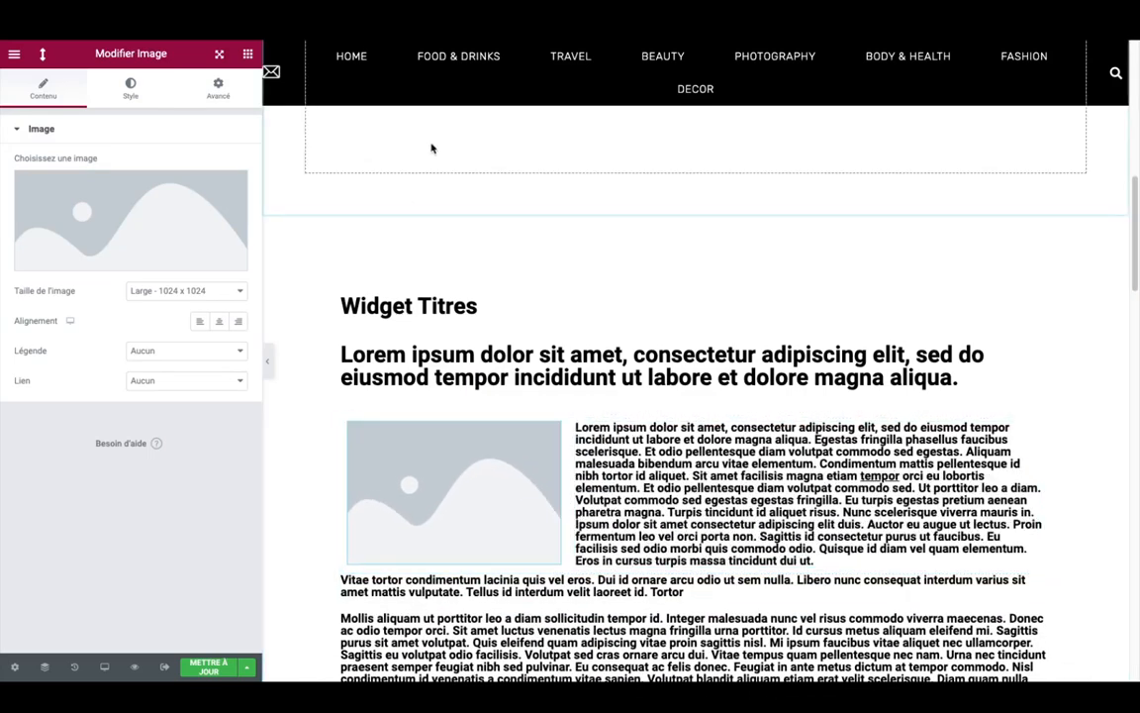
Step: Add a button widget below the placeholder image in the inner section's first column
{"action": "left_click", "coordinate": [249, 56]}
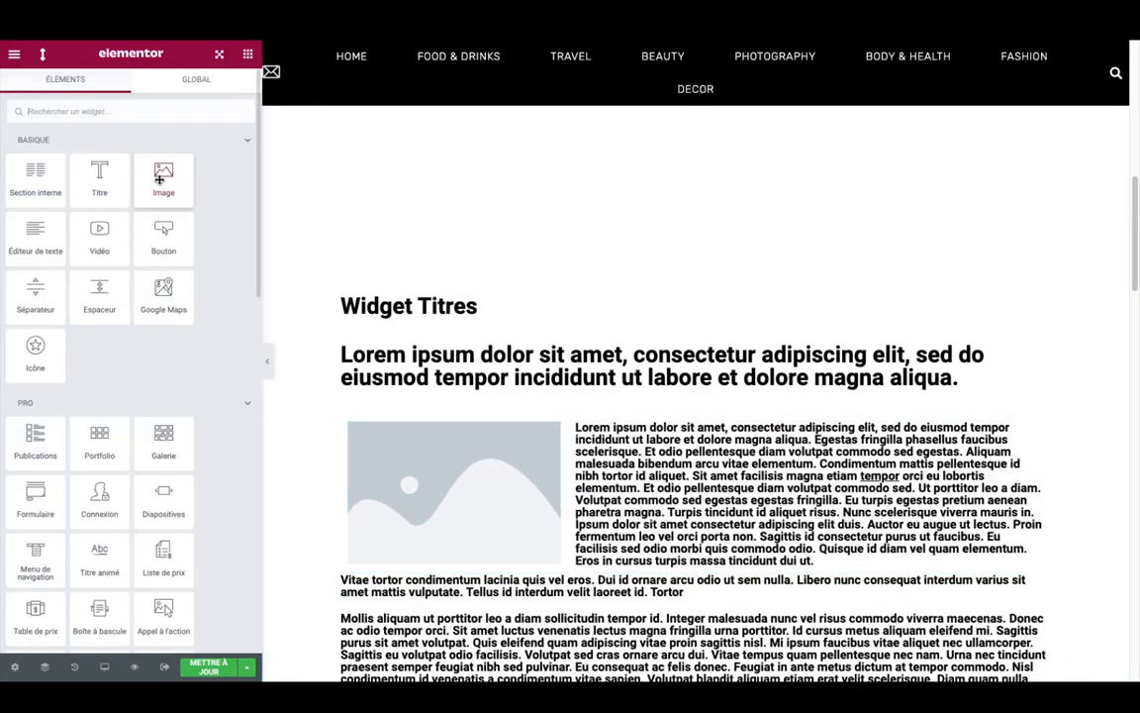
{"action": "left_click_drag", "start_coordinate": [164, 233], "coordinate": [435, 542]}
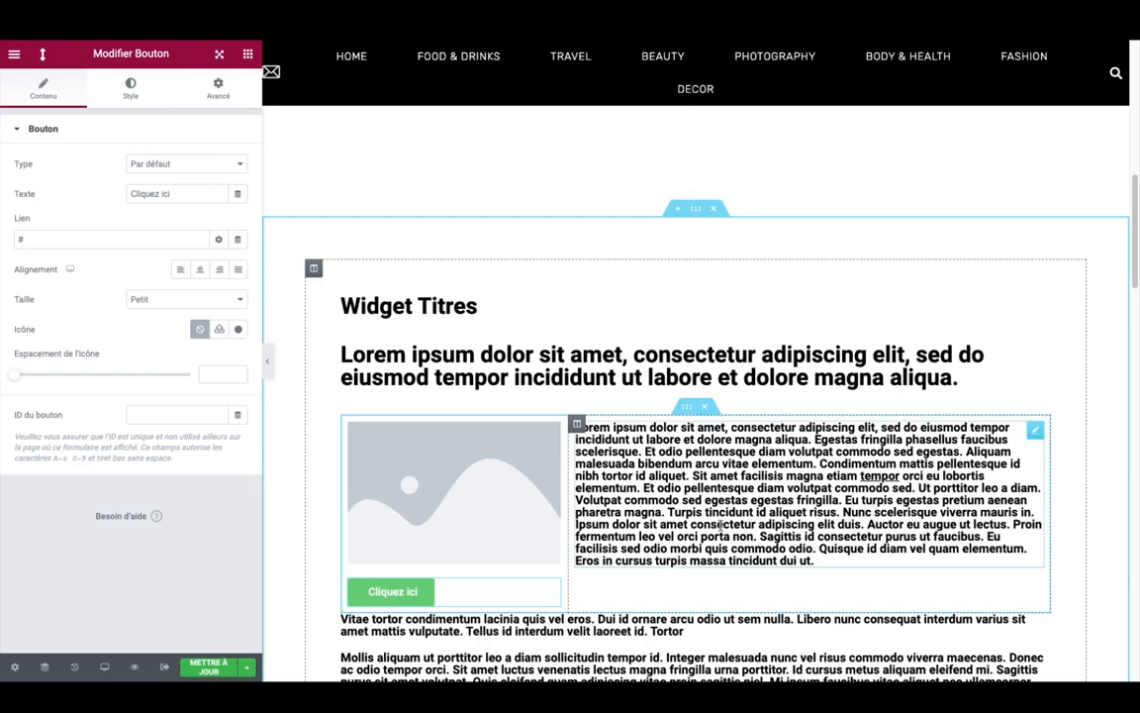
{"action": "left_click", "coordinate": [718, 582]}
Step: Give the inner section's image column a classic background with the colour #F2F2F2
{"action": "left_click", "coordinate": [247, 56]}
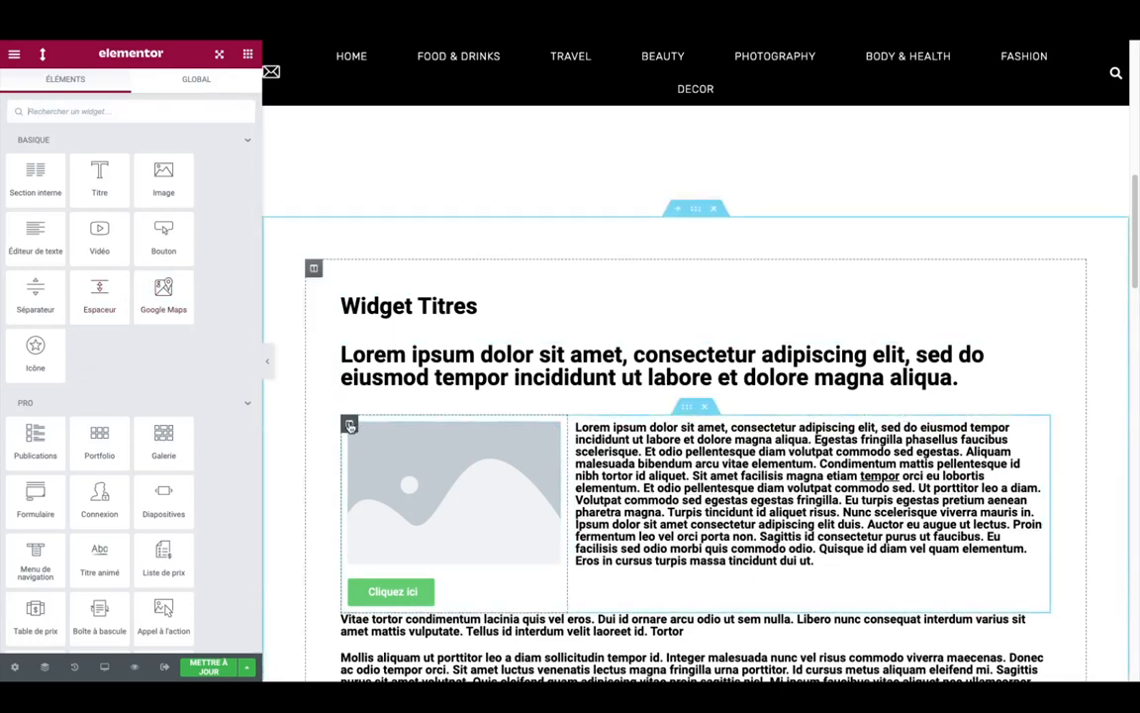
{"action": "left_click", "coordinate": [349, 426]}
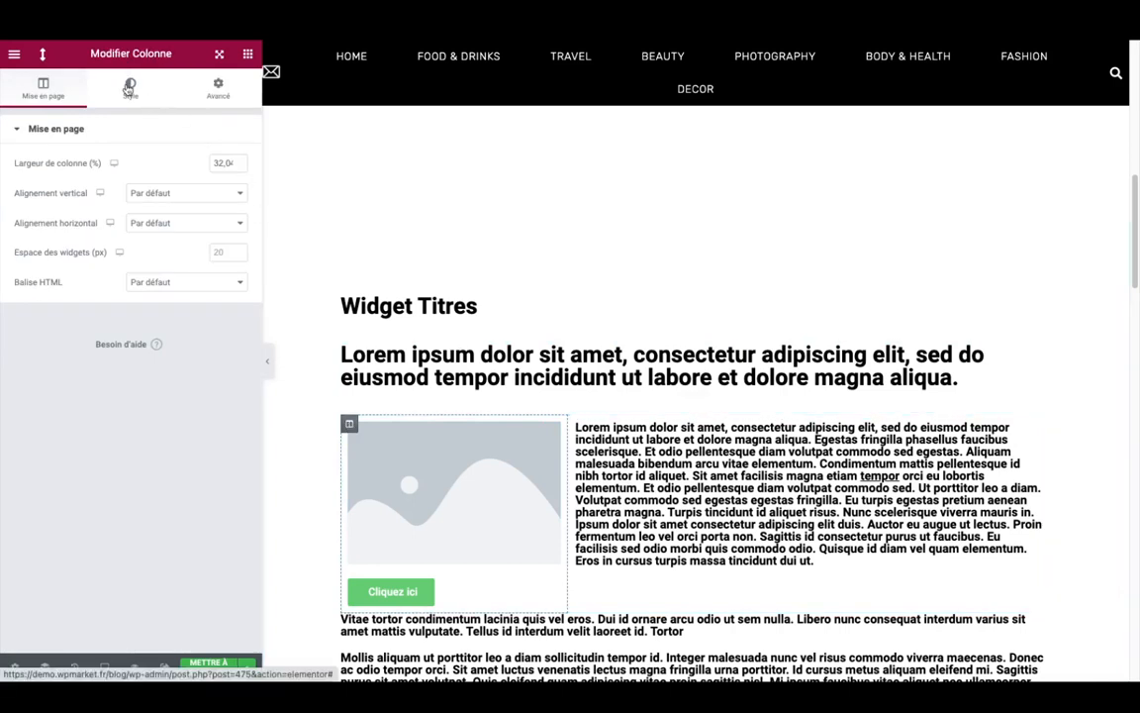
{"action": "left_click", "coordinate": [130, 87]}
{"action": "left_click", "coordinate": [199, 195]}
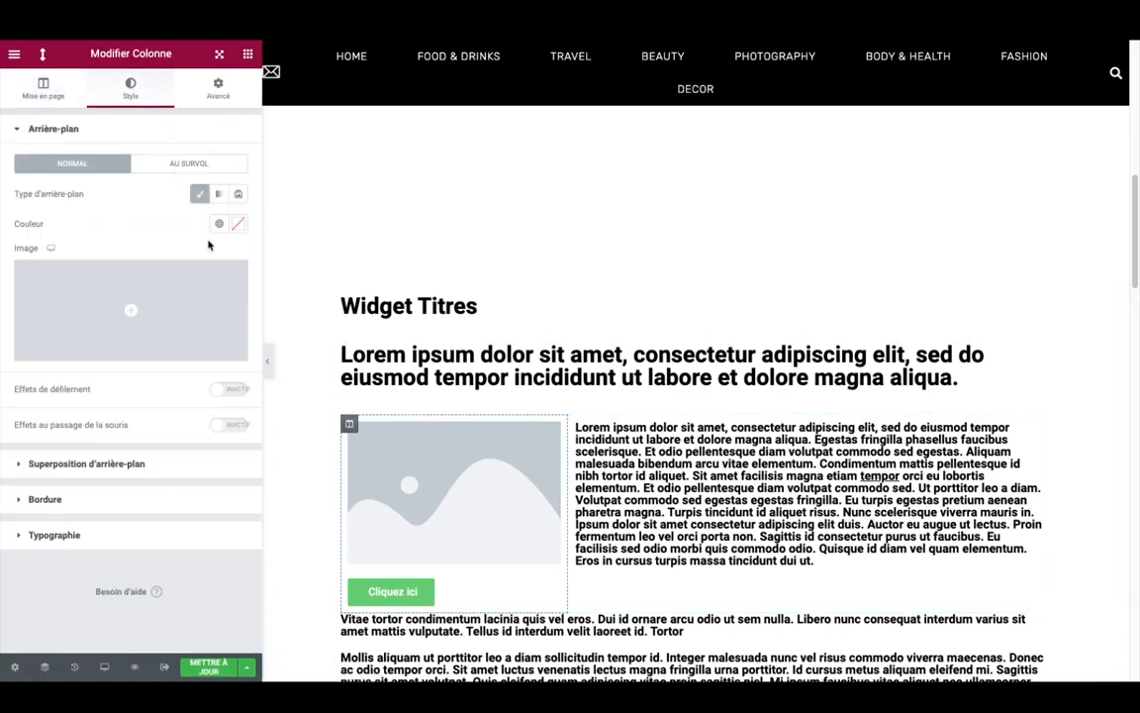
{"action": "left_click", "coordinate": [237, 226]}
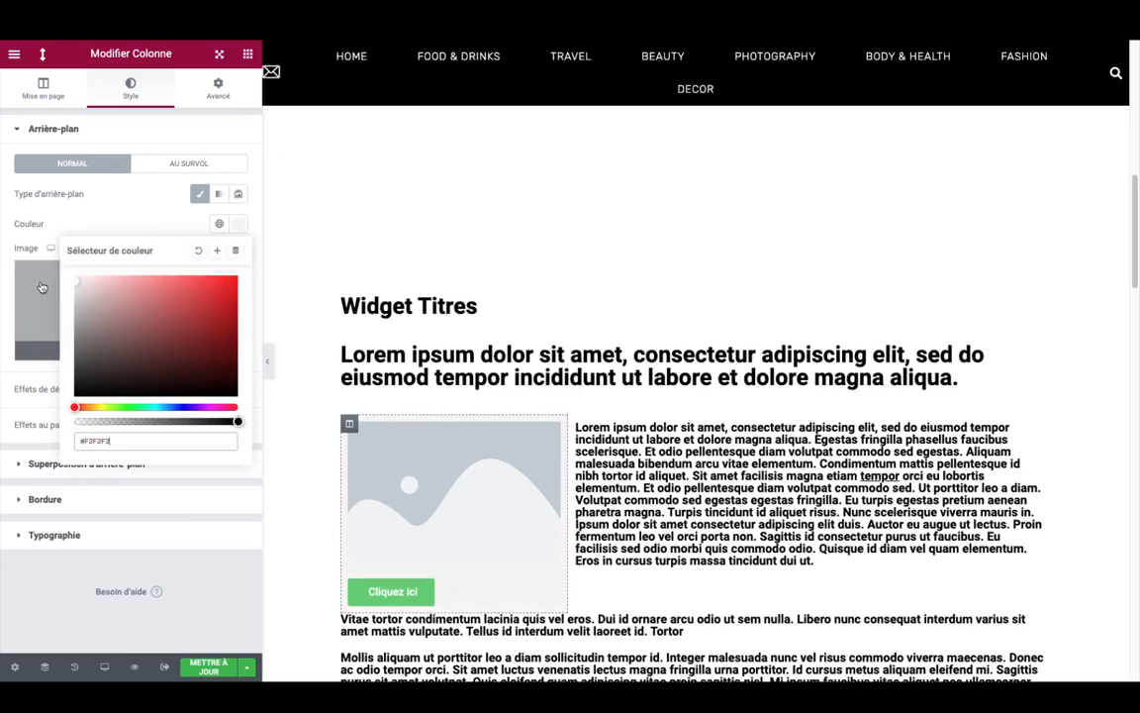
Step: Try the "Cliquez ici" button between the paragraphs below, return it under the image and centre it
{"action": "left_click_drag", "start_coordinate": [479, 591], "coordinate": [433, 555]}
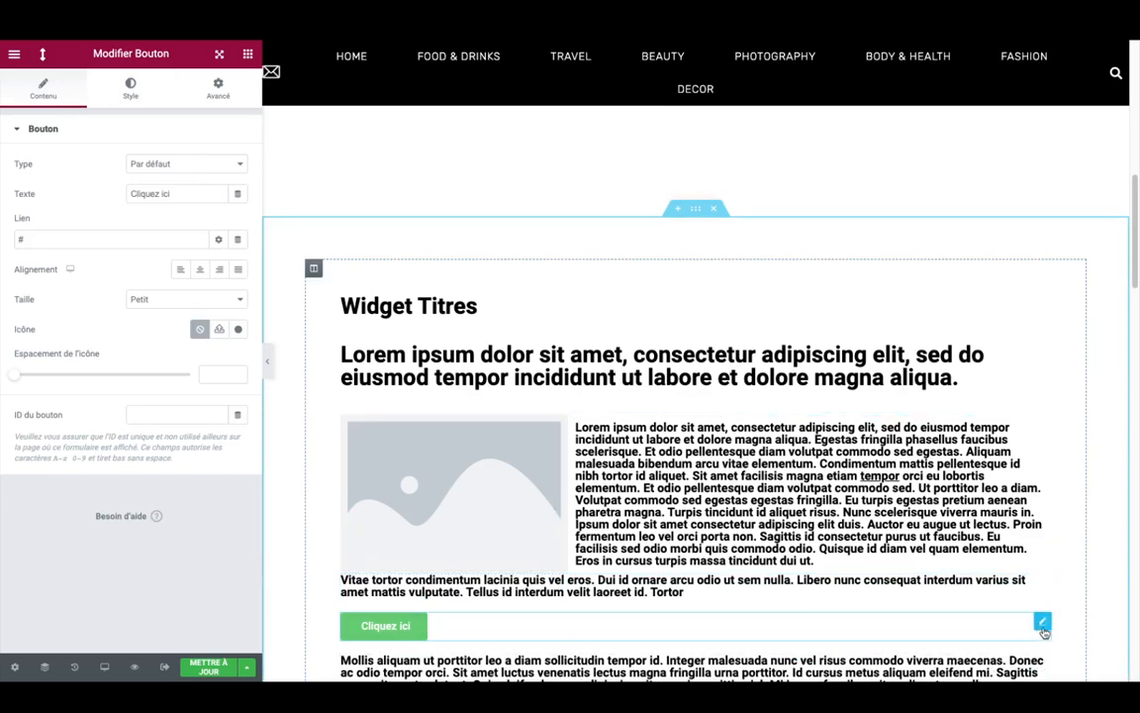
{"action": "left_click_drag", "start_coordinate": [1044, 631], "coordinate": [454, 556]}
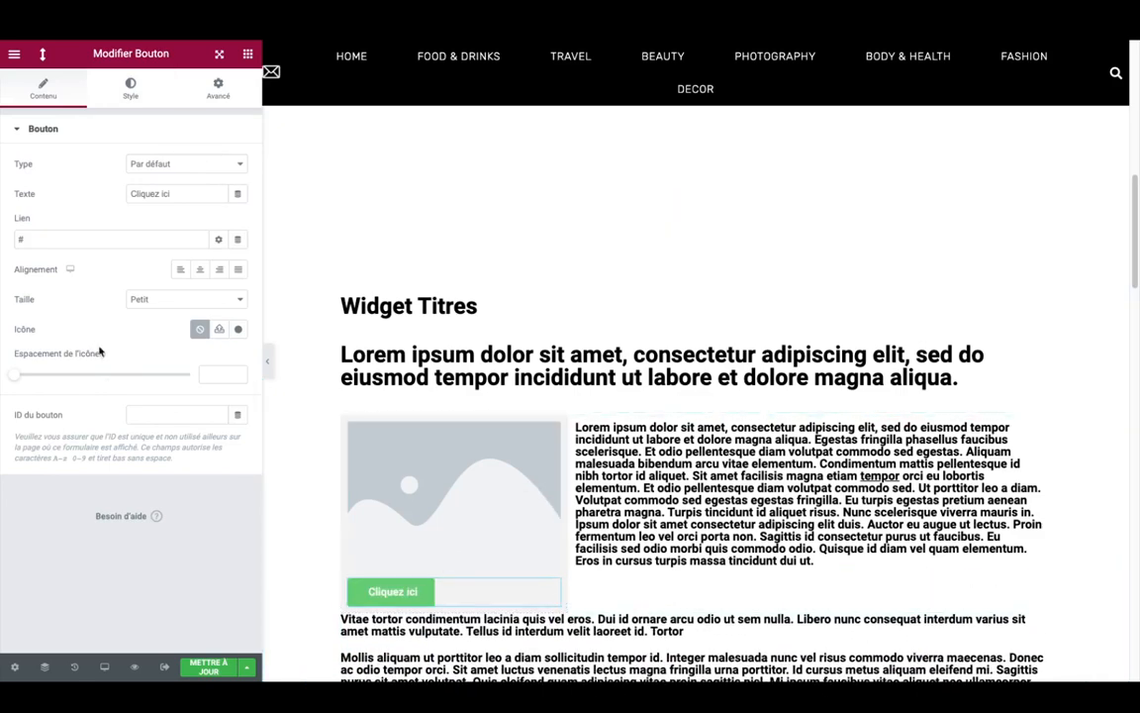
{"action": "left_click", "coordinate": [199, 270]}
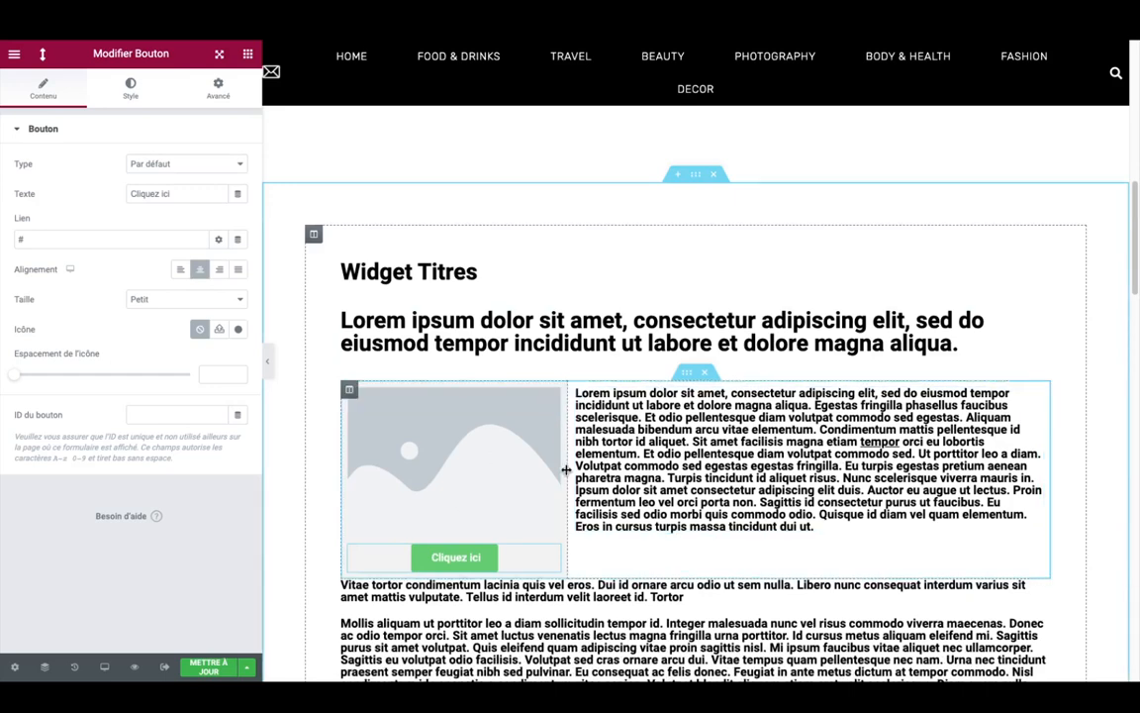
Step: Narrow the inner section's image column further and replace the placeholder with H.png from the media library
{"action": "left_click_drag", "start_coordinate": [566, 469], "coordinate": [473, 456]}
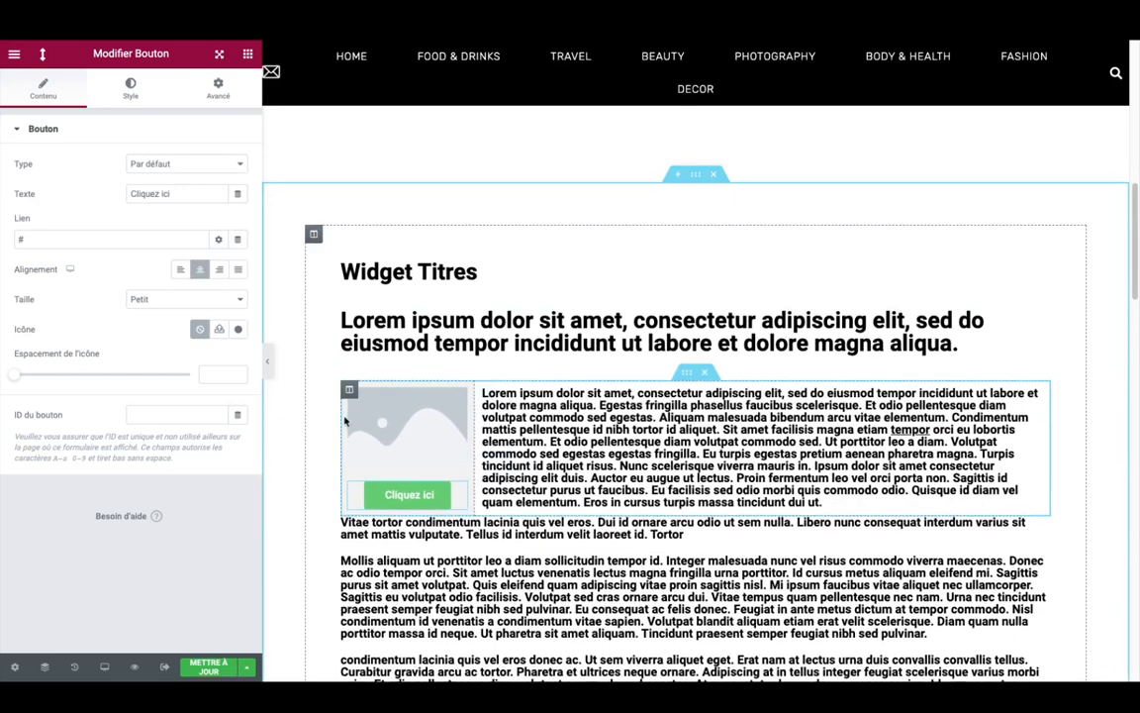
{"action": "left_click", "coordinate": [432, 443]}
{"action": "left_click", "coordinate": [161, 234]}
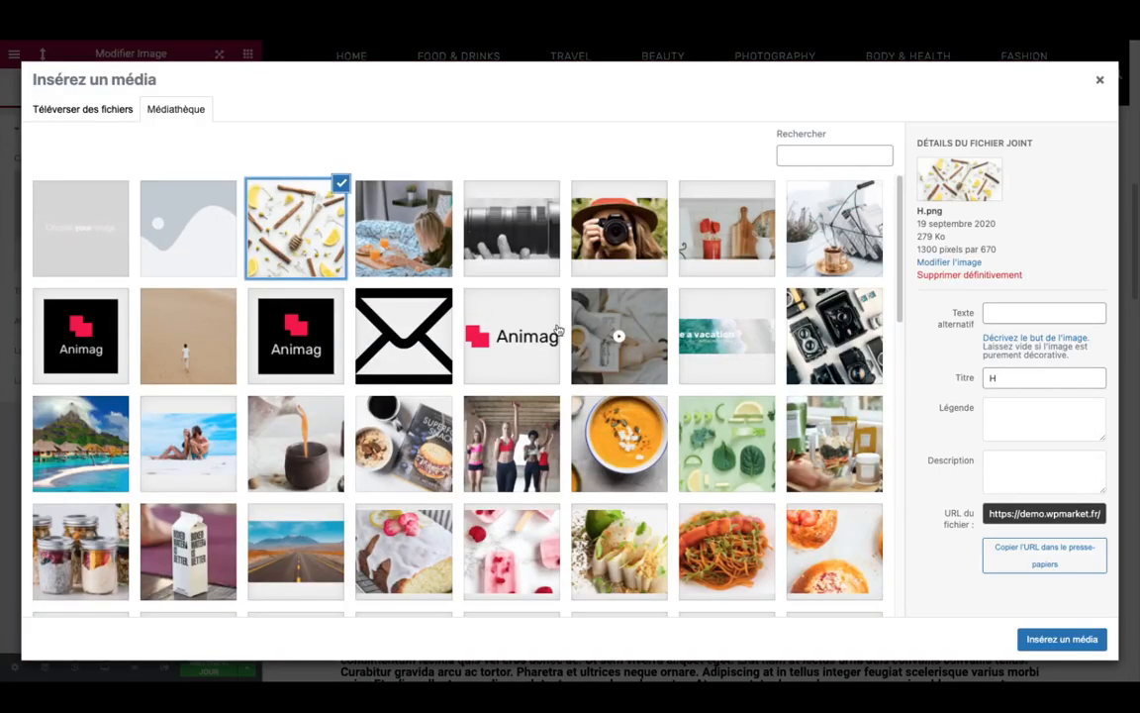
{"action": "left_click", "coordinate": [1059, 638]}
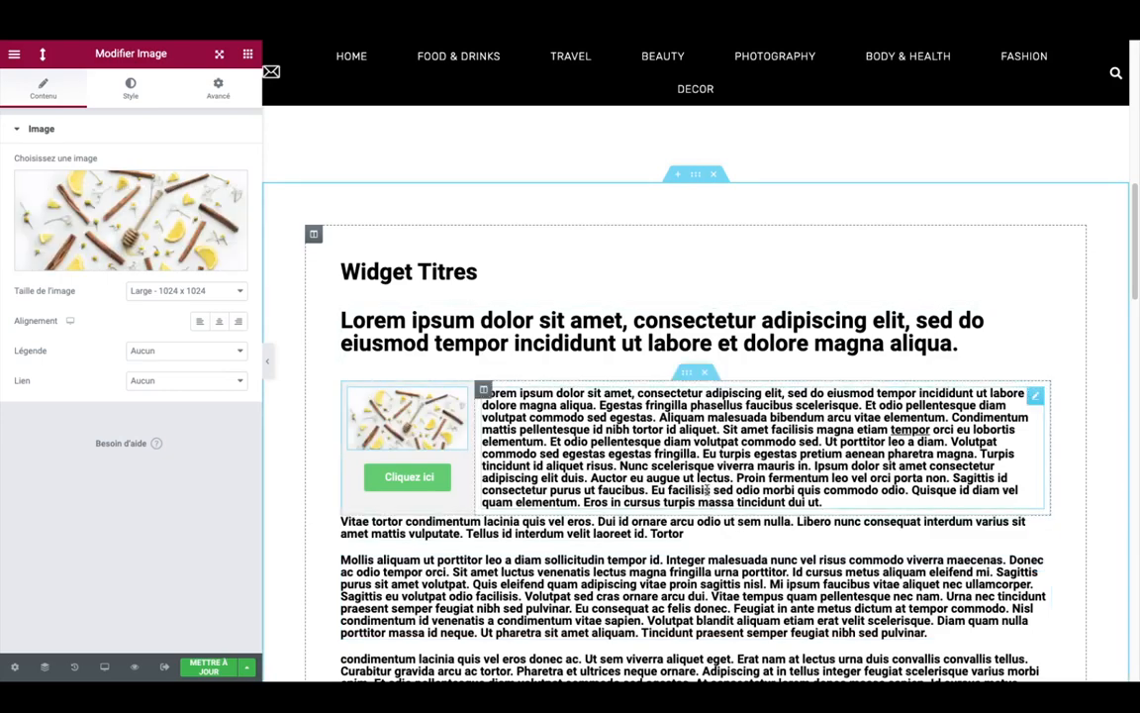
Step: Compare the heading-only section with the two-column section, and open the latter's text editor widget containing the inline image
{"action": "scroll", "coordinate": [691, 477], "scroll_direction": "down", "scroll_amount": 10}
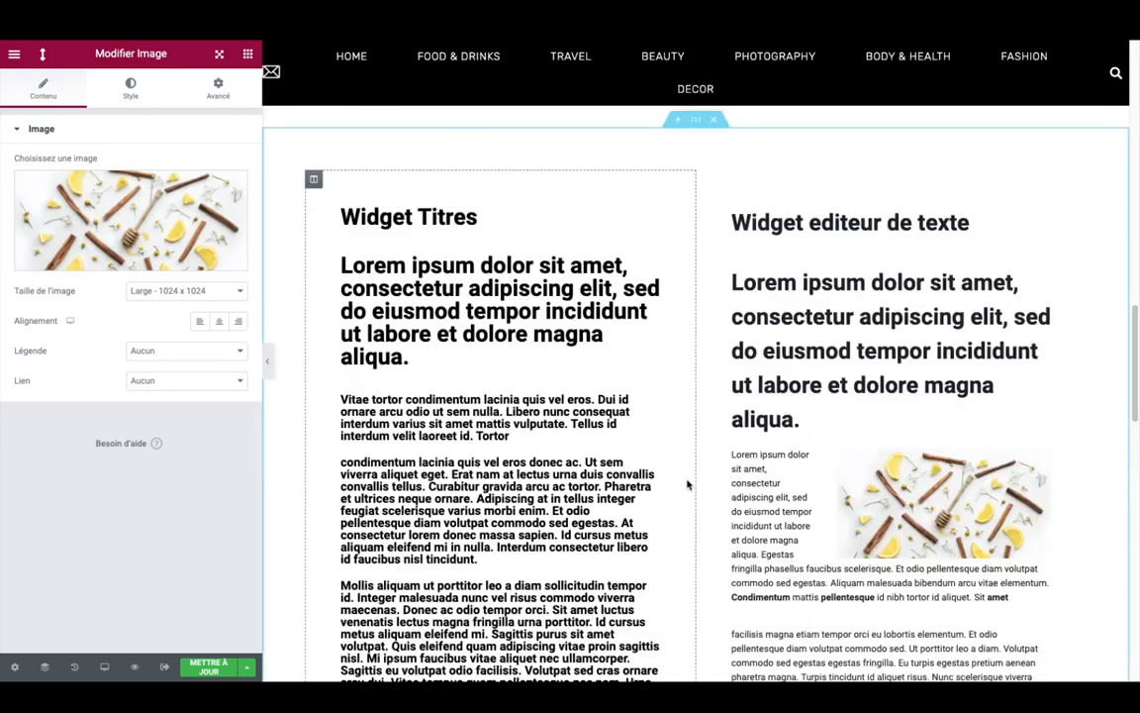
{"action": "scroll", "coordinate": [892, 476], "scroll_direction": "up", "scroll_amount": 8}
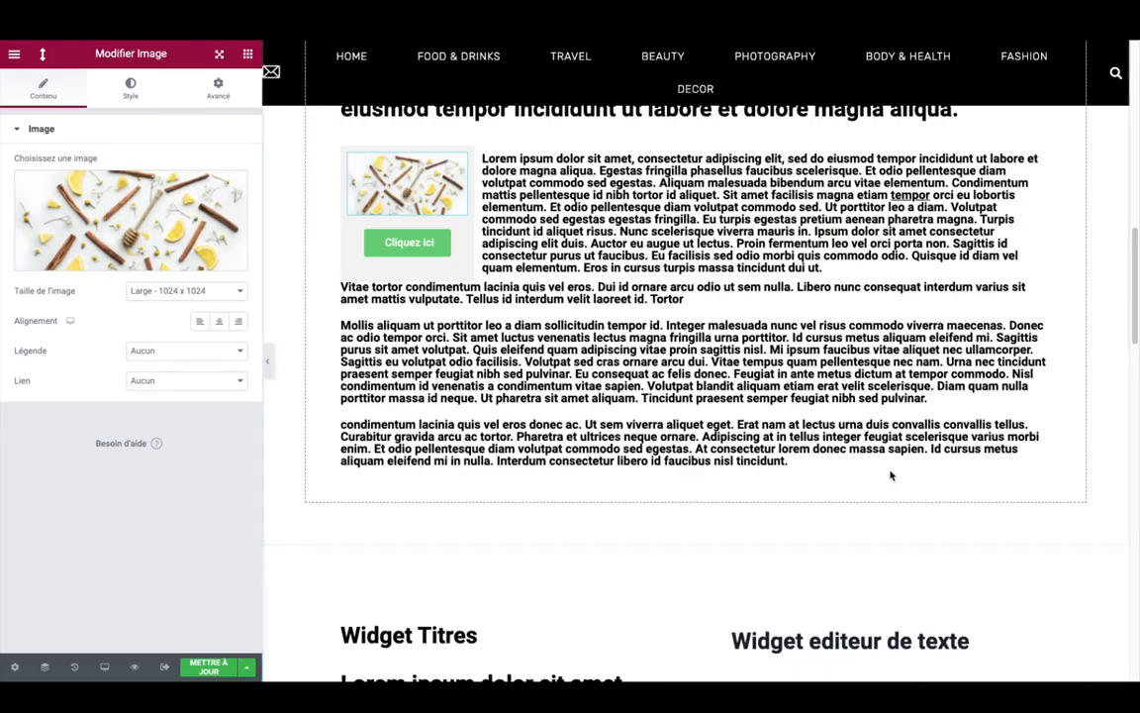
{"action": "scroll", "coordinate": [816, 498], "scroll_direction": "down", "scroll_amount": 7}
{"action": "scroll", "coordinate": [893, 501], "scroll_direction": "down", "scroll_amount": 2}
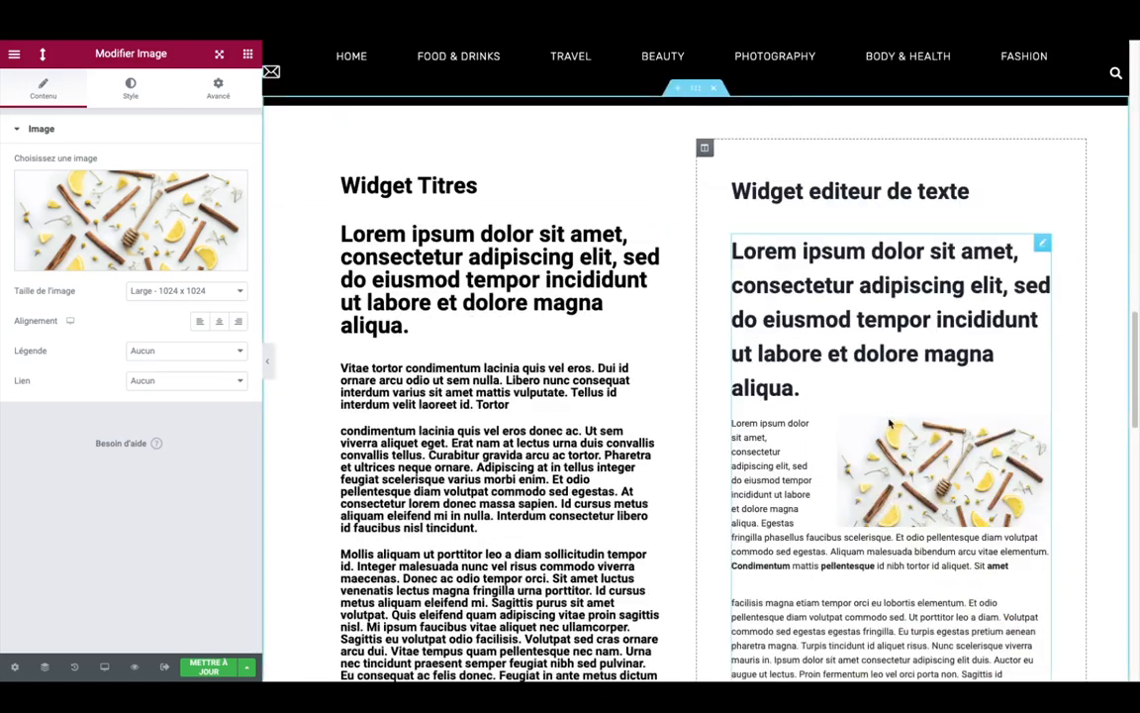
{"action": "left_click", "coordinate": [818, 406]}
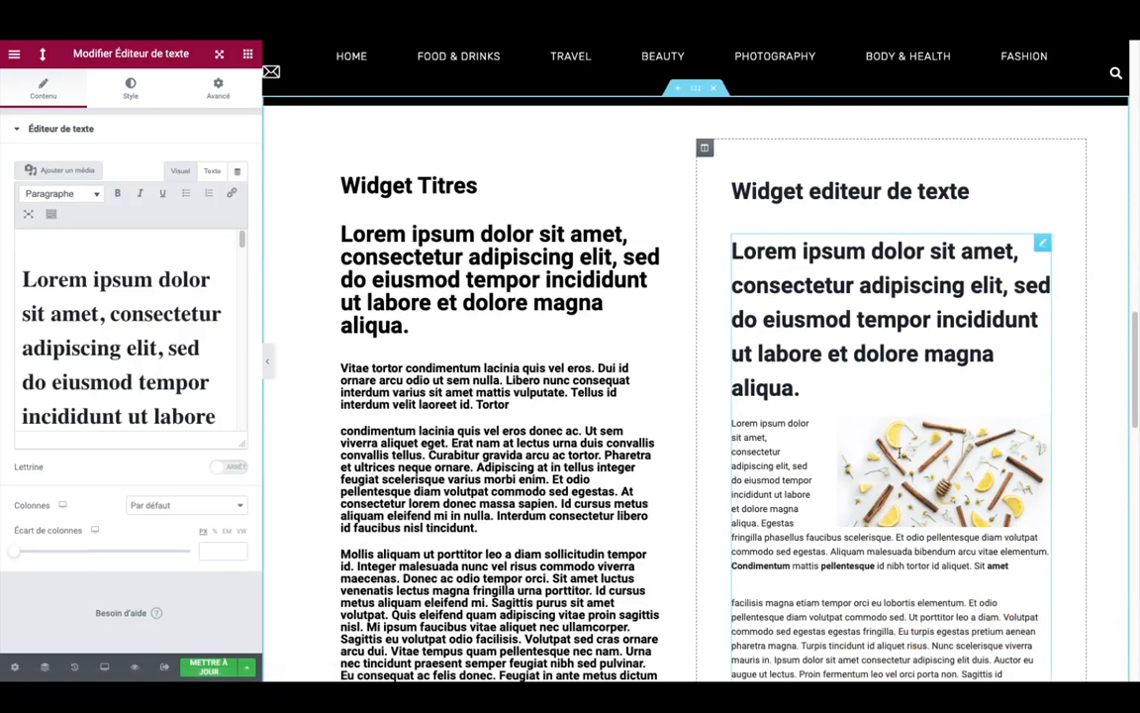
Step: Remove the inline image from the content of the two-column section's text editor widget
{"action": "scroll", "coordinate": [160, 336], "scroll_direction": "down", "scroll_amount": 3}
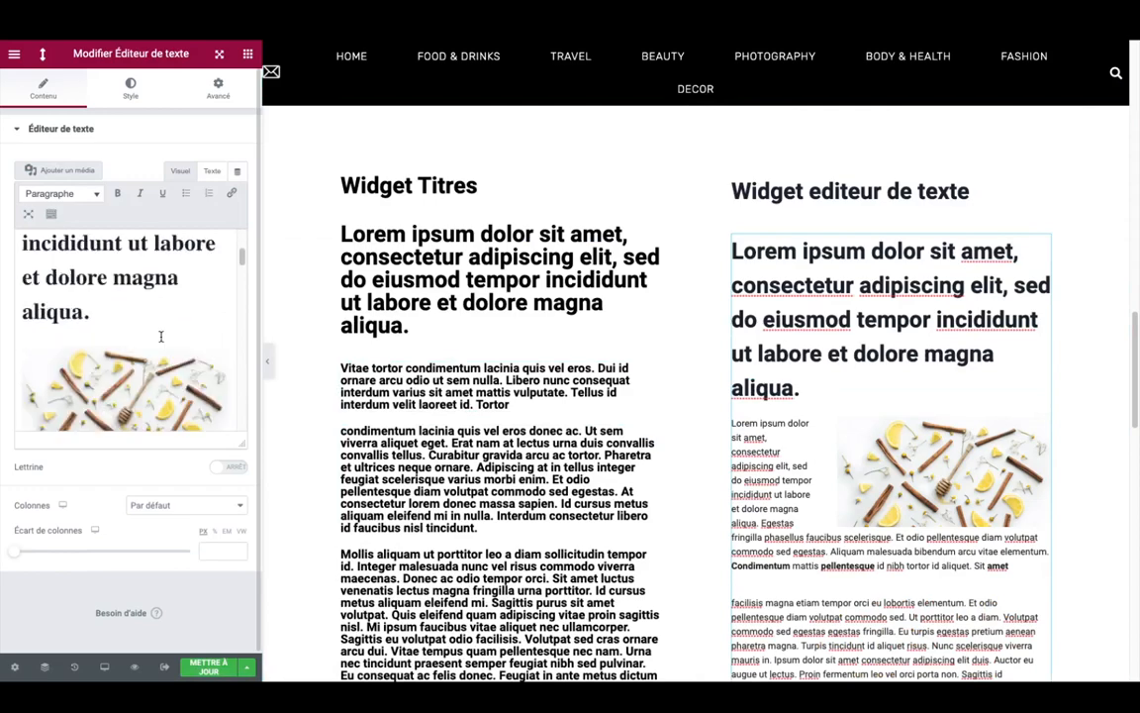
{"action": "scroll", "coordinate": [161, 337], "scroll_direction": "down", "scroll_amount": 3}
{"action": "scroll", "coordinate": [153, 317], "scroll_direction": "up", "scroll_amount": 4}
{"action": "left_click", "coordinate": [148, 314]}
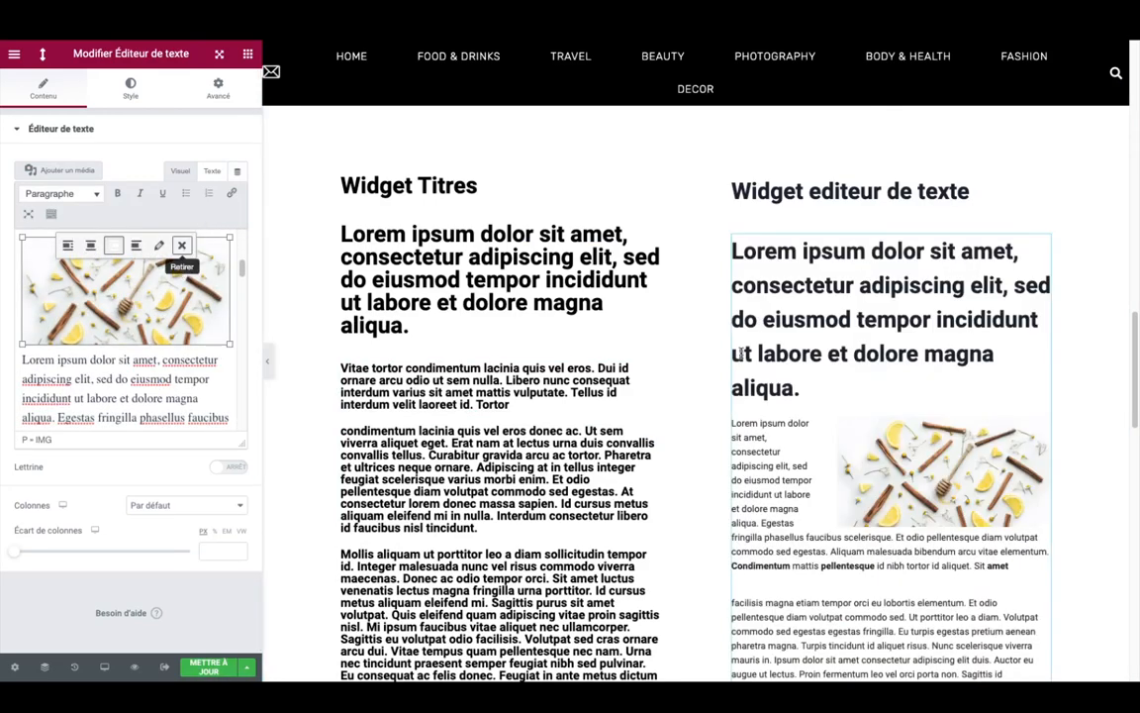
{"action": "left_click", "coordinate": [183, 244]}
Step: Try deleting the image and button column from the heading section's inner section, and undo the deletions
{"action": "scroll", "coordinate": [741, 354], "scroll_direction": "up", "scroll_amount": 8}
{"action": "scroll", "coordinate": [445, 561], "scroll_direction": "down", "scroll_amount": 4}
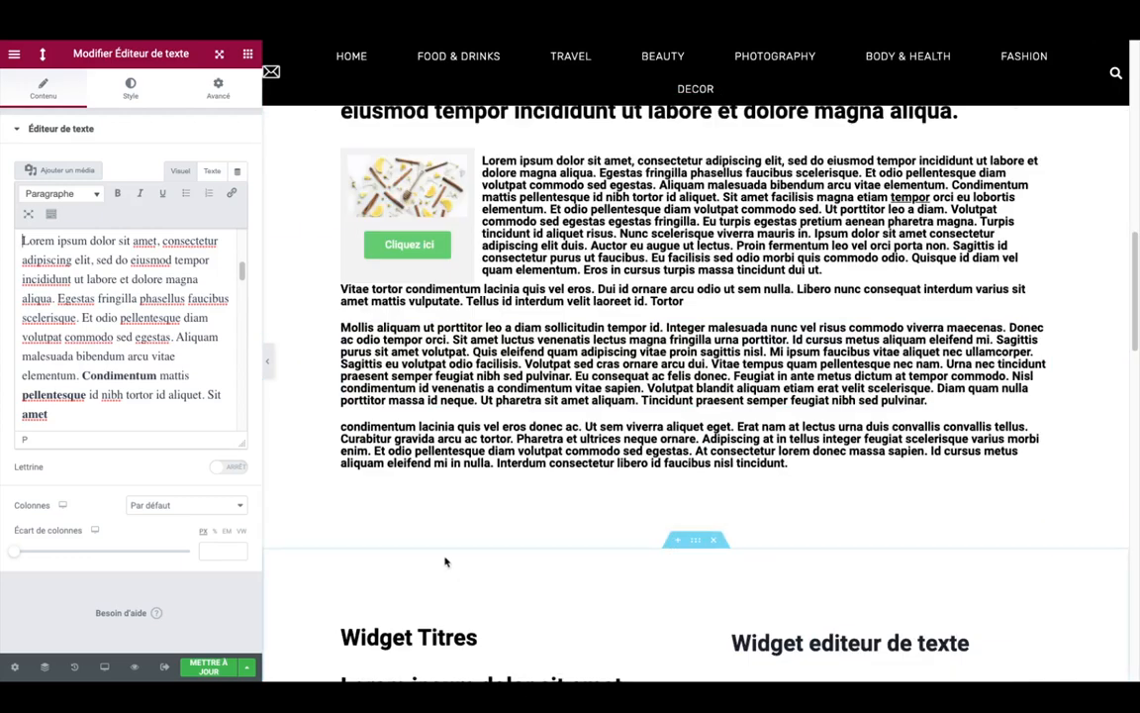
{"action": "scroll", "coordinate": [445, 554], "scroll_direction": "up", "scroll_amount": 1}
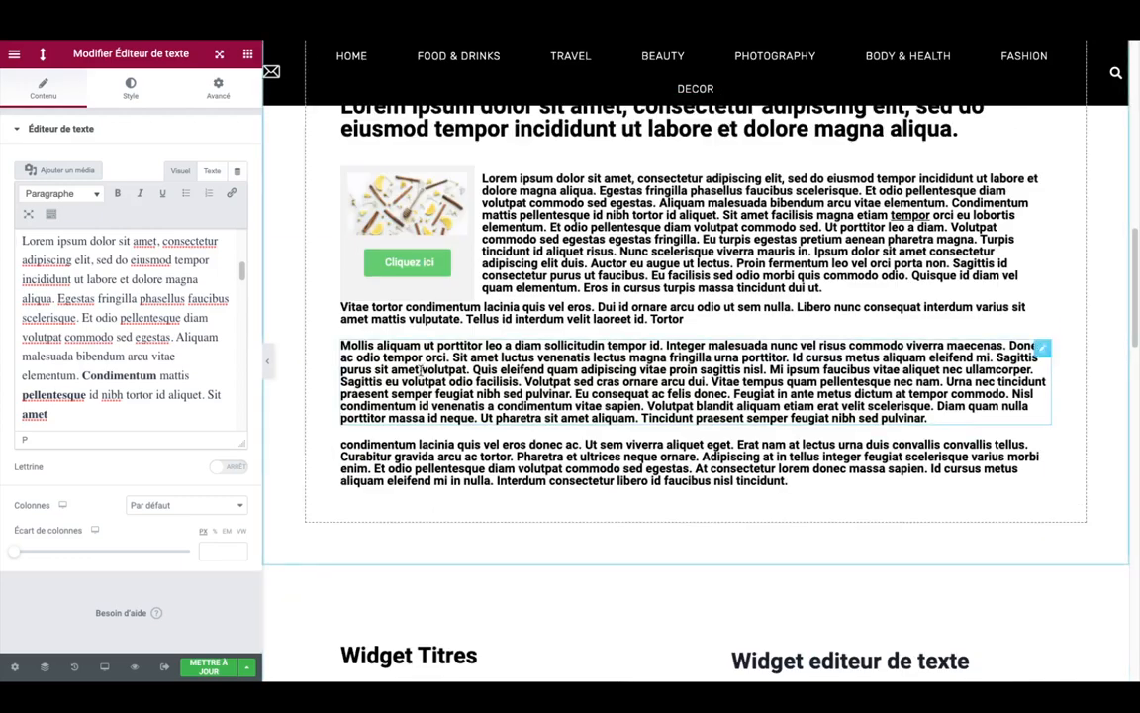
{"action": "right_click", "coordinate": [350, 184]}
{"action": "left_click", "coordinate": [453, 382]}
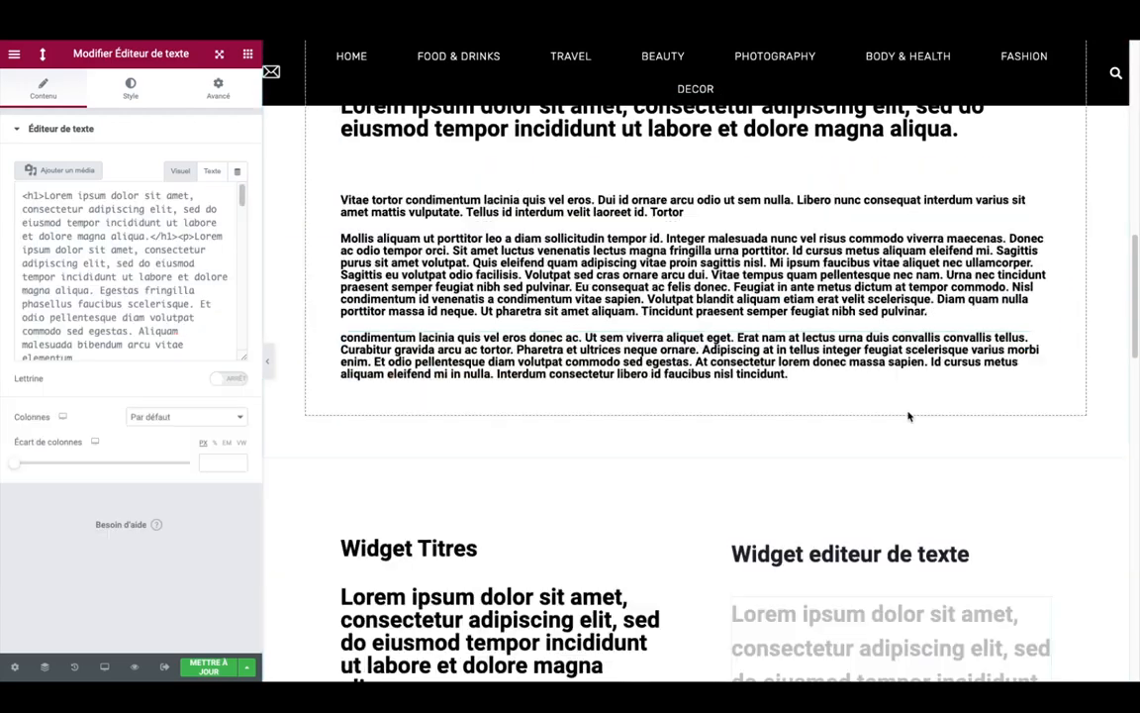
{"action": "key", "text": "ctrl+z"}
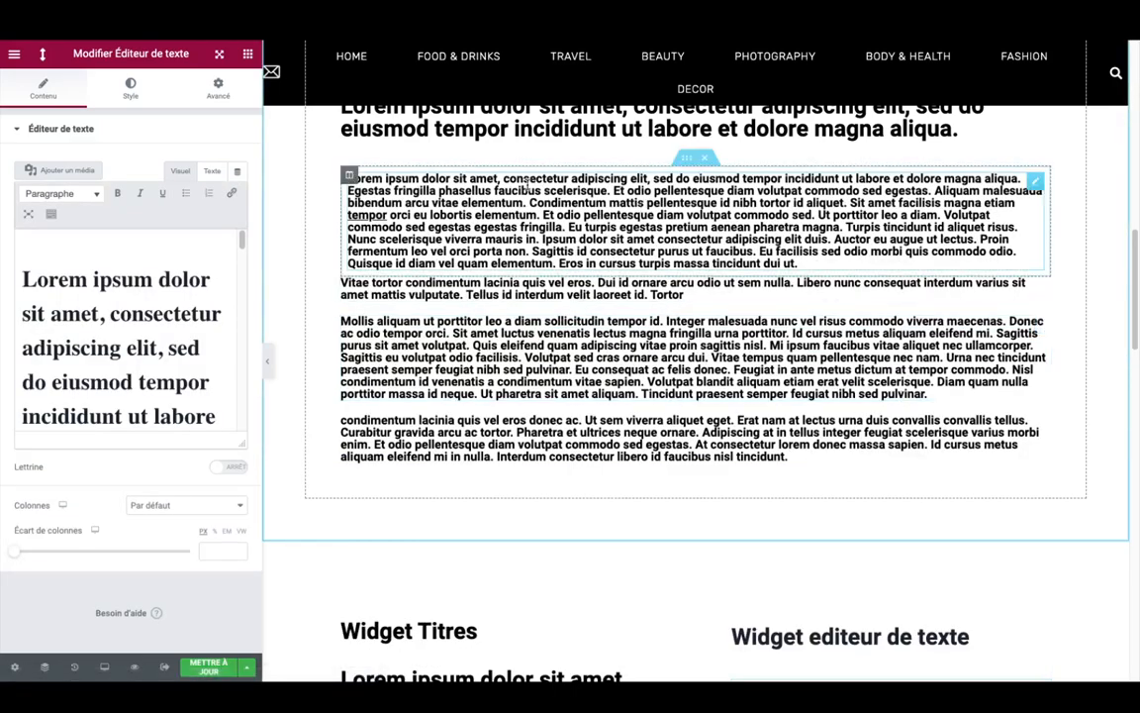
Step: Compare the heading-only section with the full-width text editor section, and open the list of available widgets
{"action": "scroll", "coordinate": [577, 218], "scroll_direction": "down", "scroll_amount": 5}
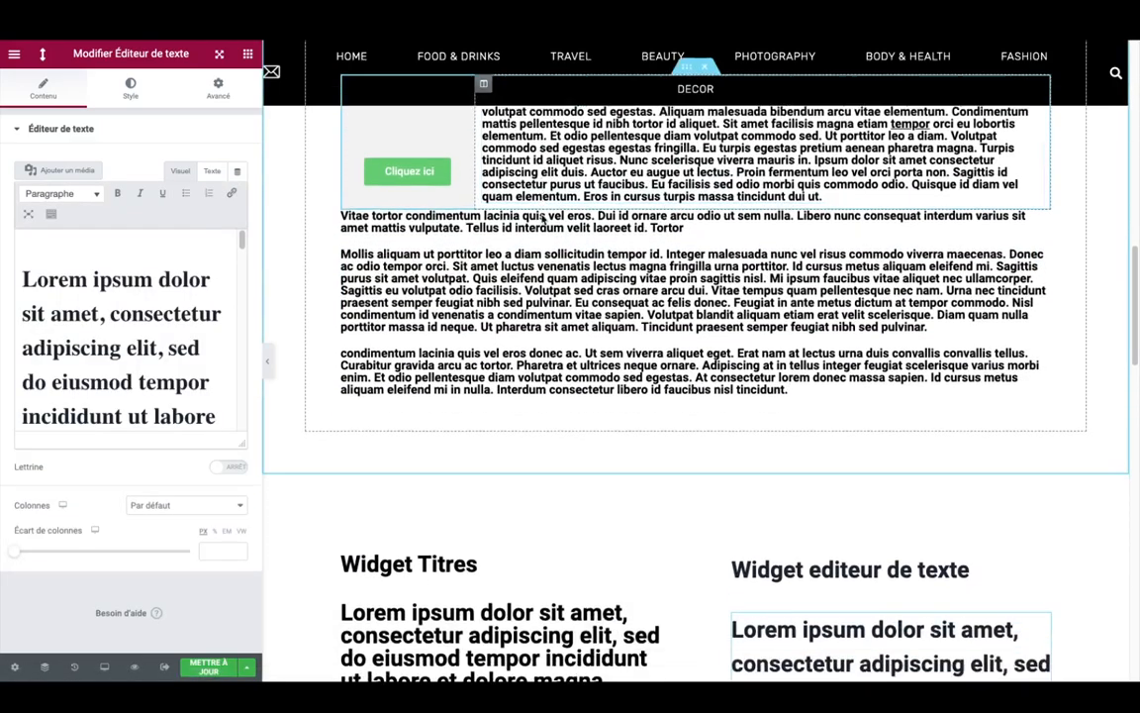
{"action": "scroll", "coordinate": [577, 218], "scroll_direction": "up", "scroll_amount": 5}
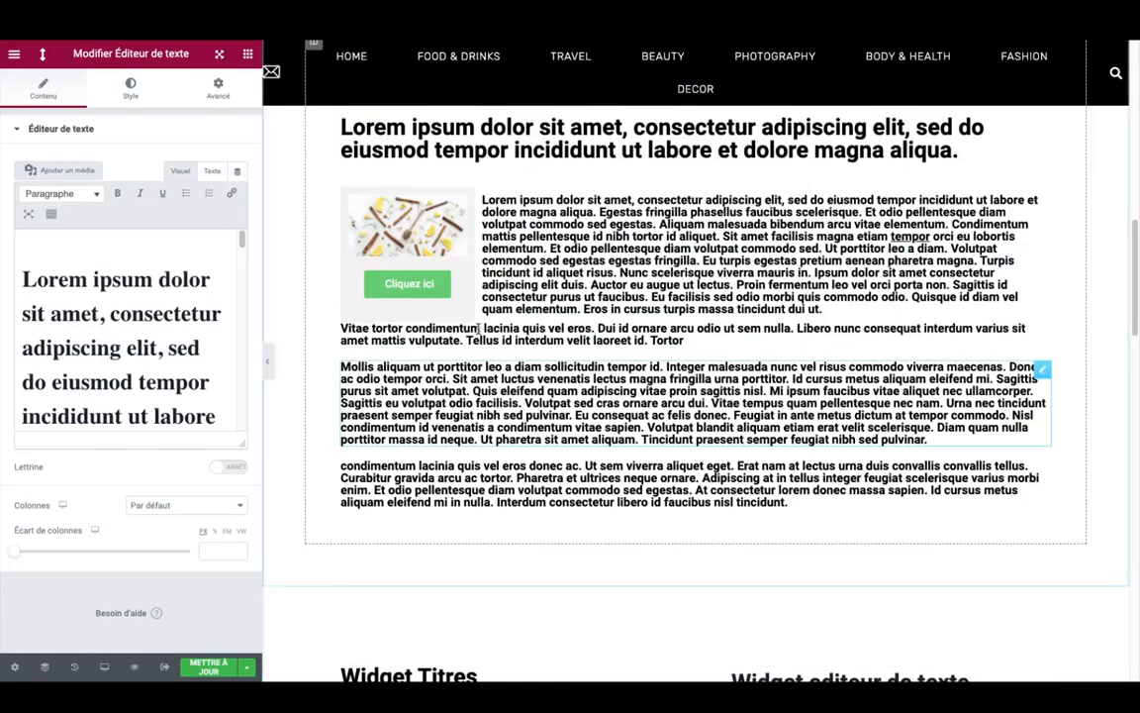
{"action": "scroll", "coordinate": [512, 268], "scroll_direction": "up", "scroll_amount": 5}
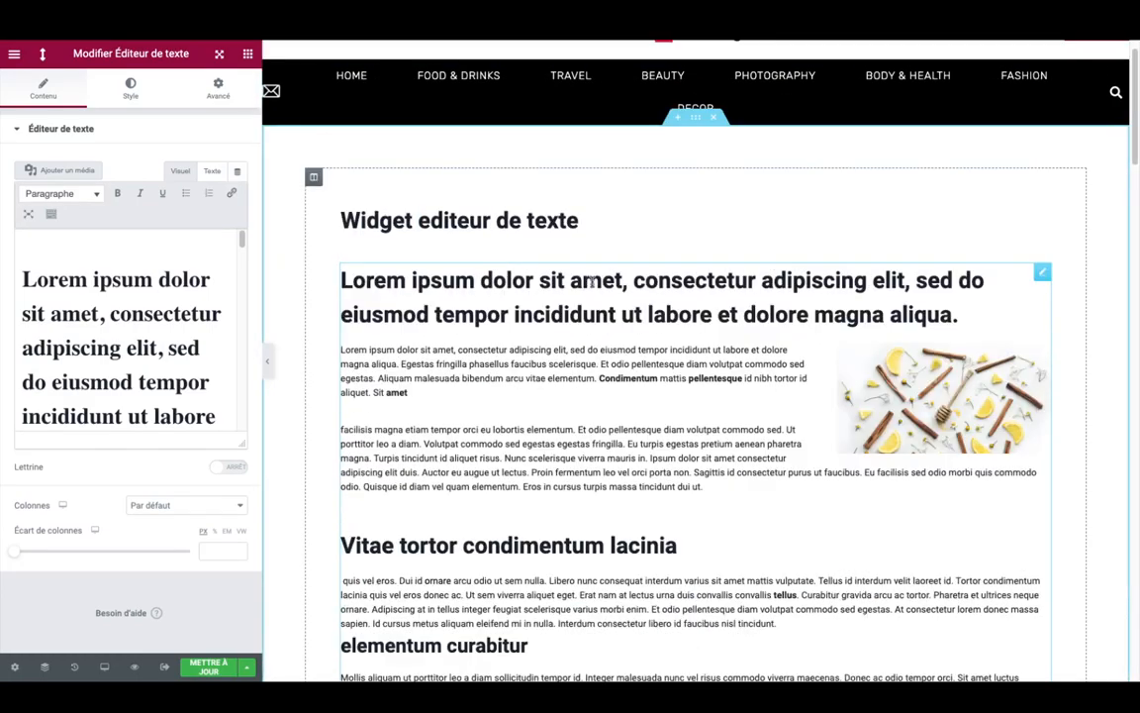
{"action": "scroll", "coordinate": [592, 283], "scroll_direction": "up", "scroll_amount": 1}
{"action": "scroll", "coordinate": [592, 287], "scroll_direction": "down", "scroll_amount": 10}
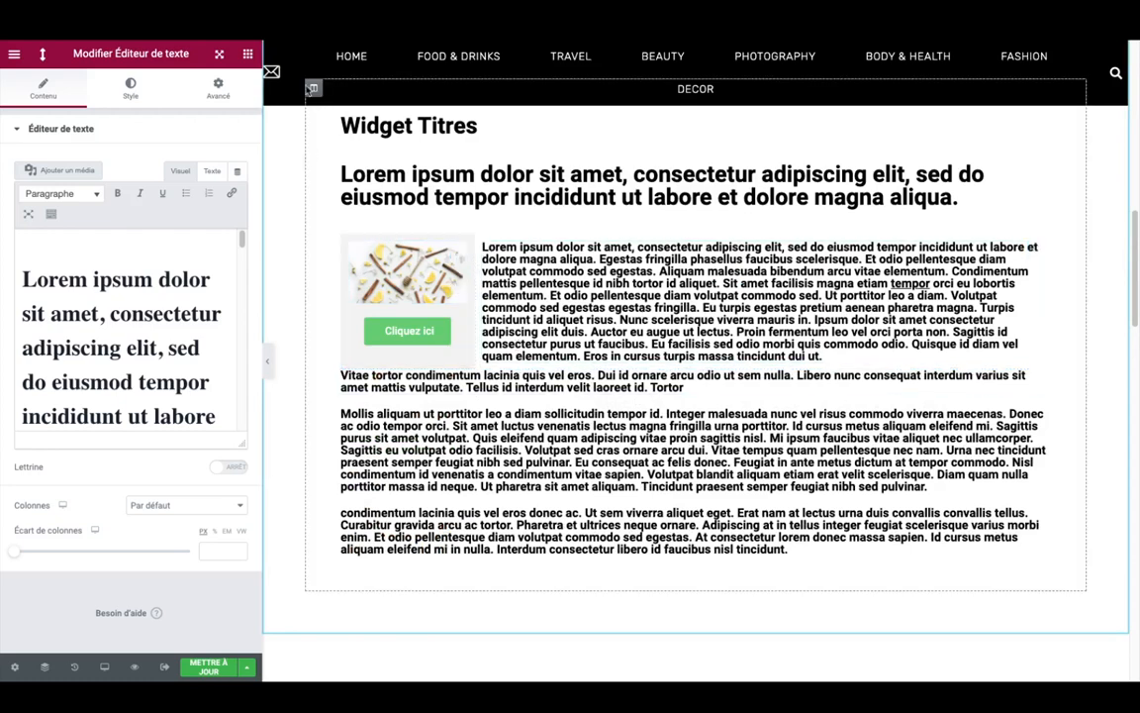
{"action": "mouse_move", "coordinate": [254, 65]}
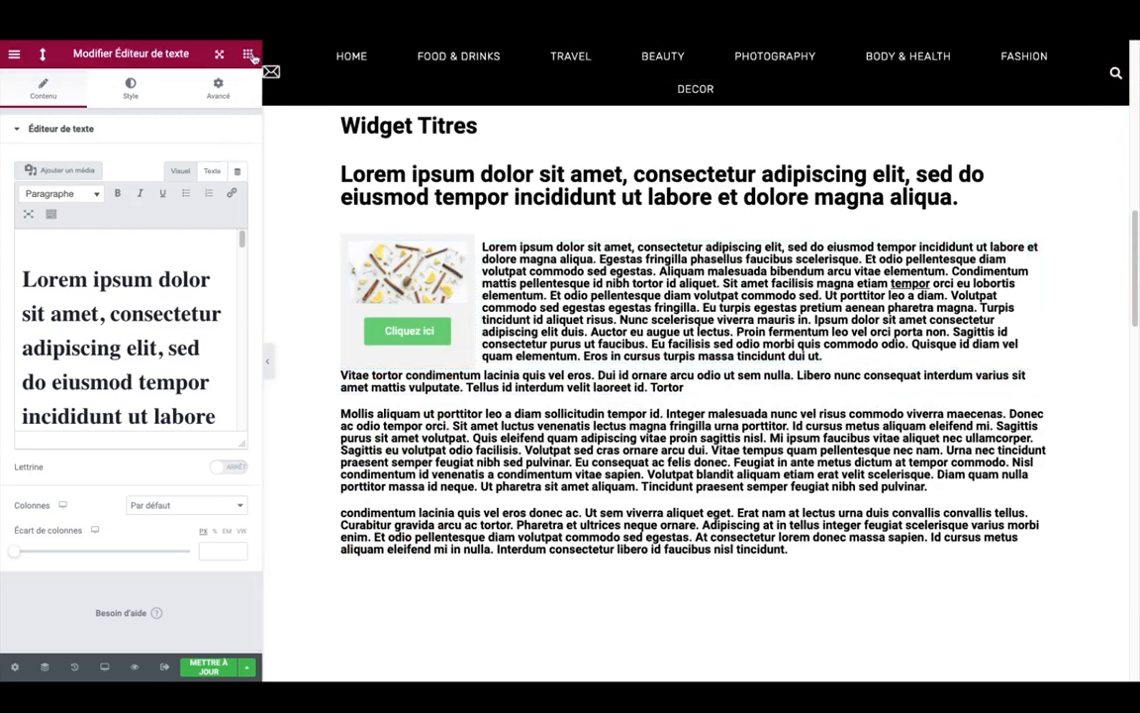
{"action": "left_click", "coordinate": [249, 54]}
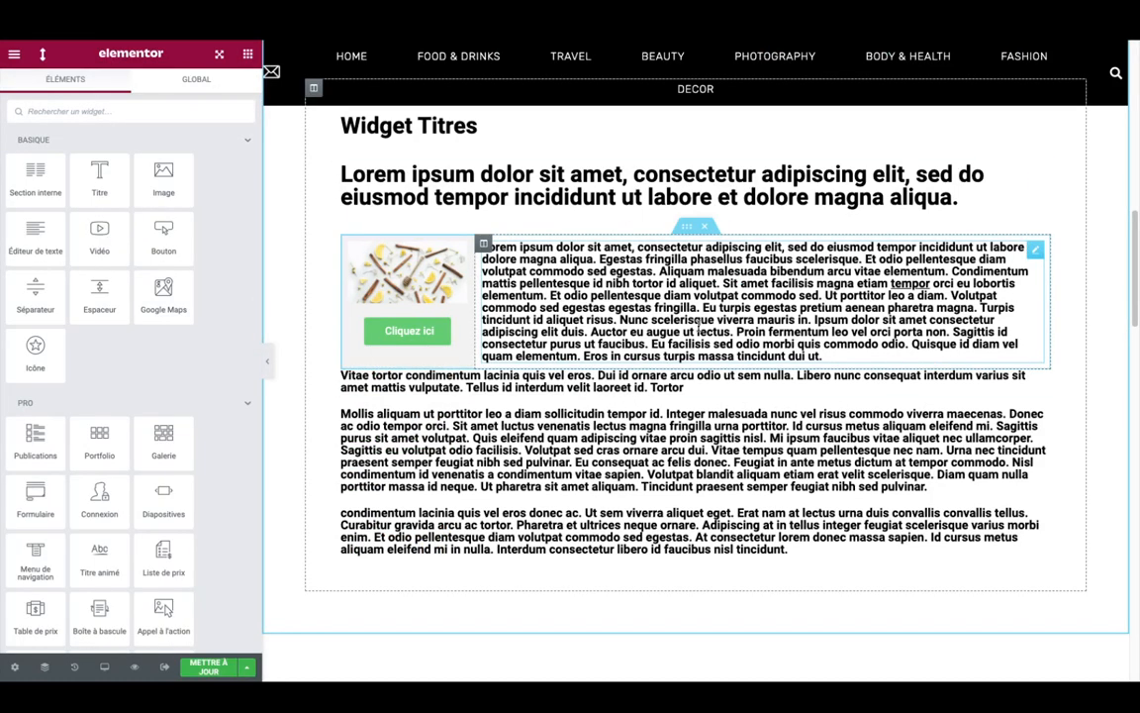
Step: Try font weight 100 on the heading widget paragraph beside the image, and set it to 200
{"action": "left_click", "coordinate": [700, 313]}
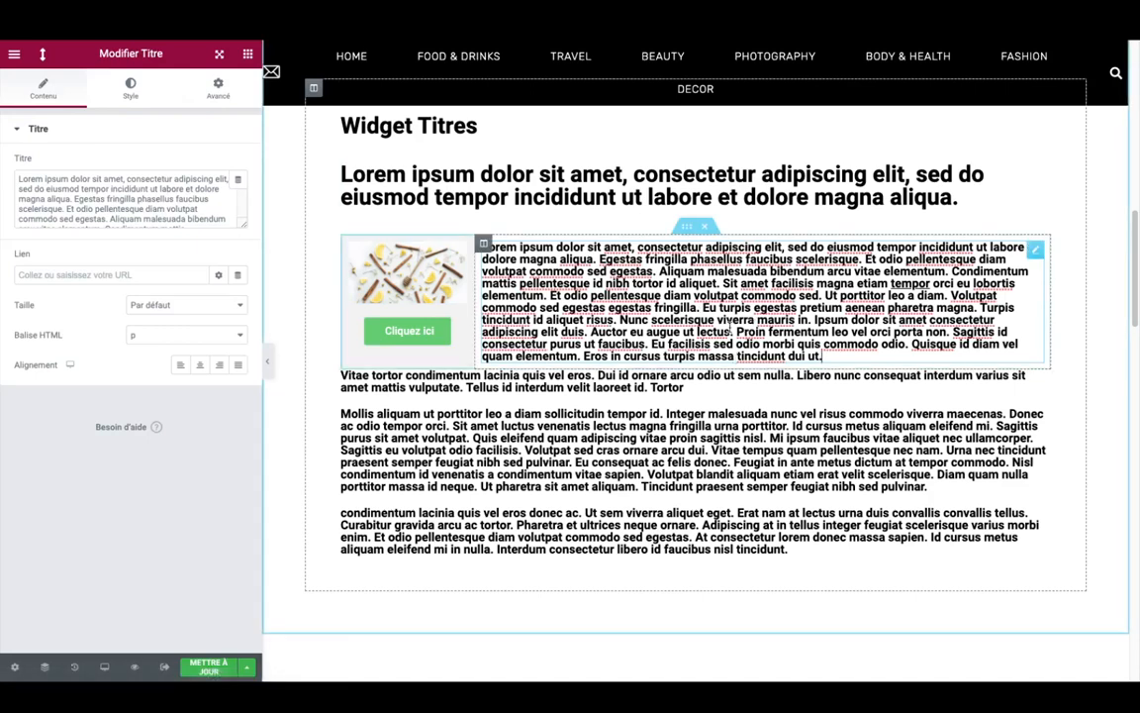
{"action": "left_click", "coordinate": [130, 87]}
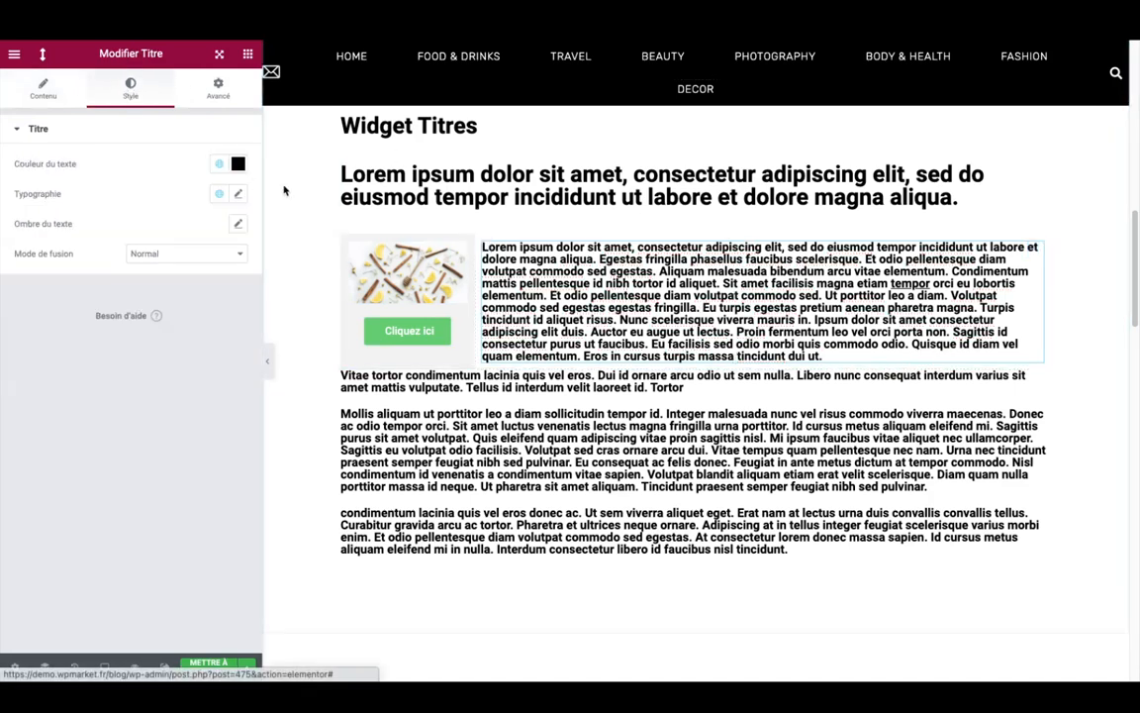
{"action": "left_click", "coordinate": [243, 193]}
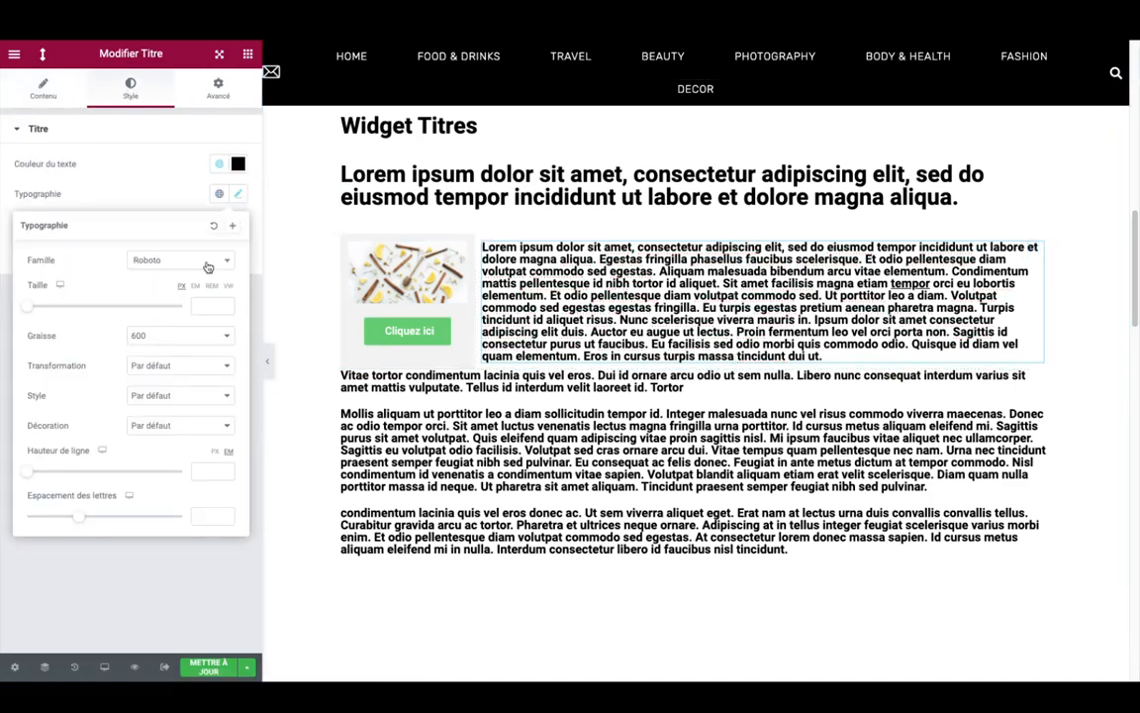
{"action": "left_click", "coordinate": [176, 343]}
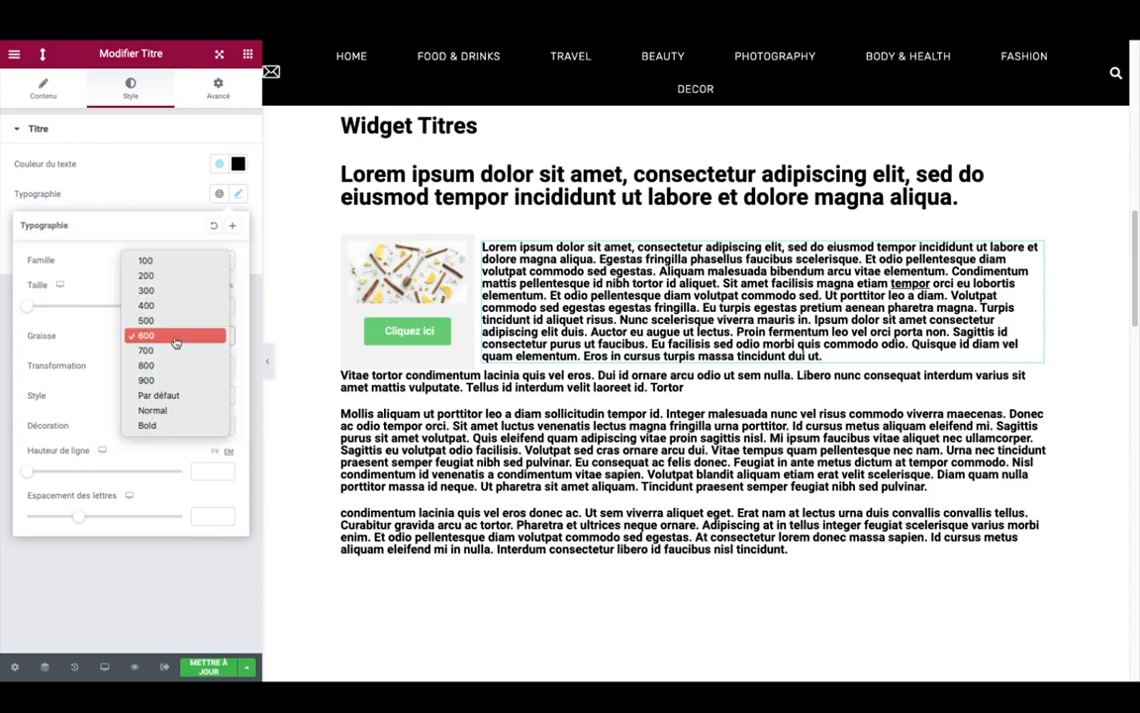
{"action": "left_click", "coordinate": [190, 265]}
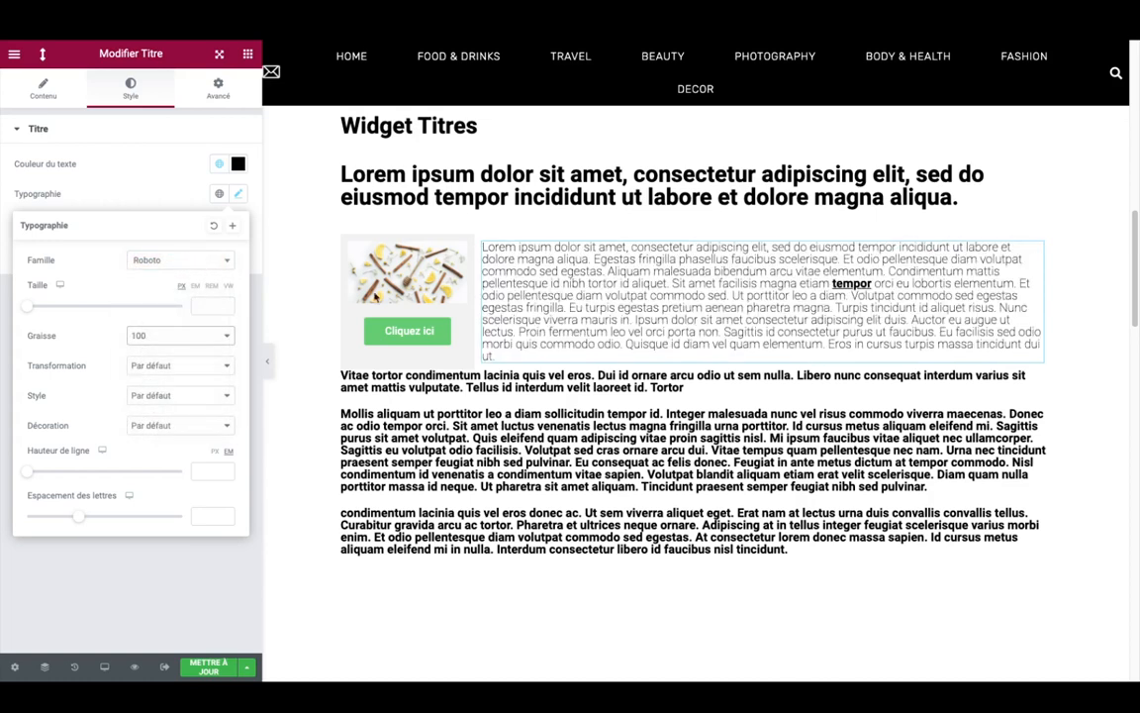
{"action": "left_click", "coordinate": [198, 341]}
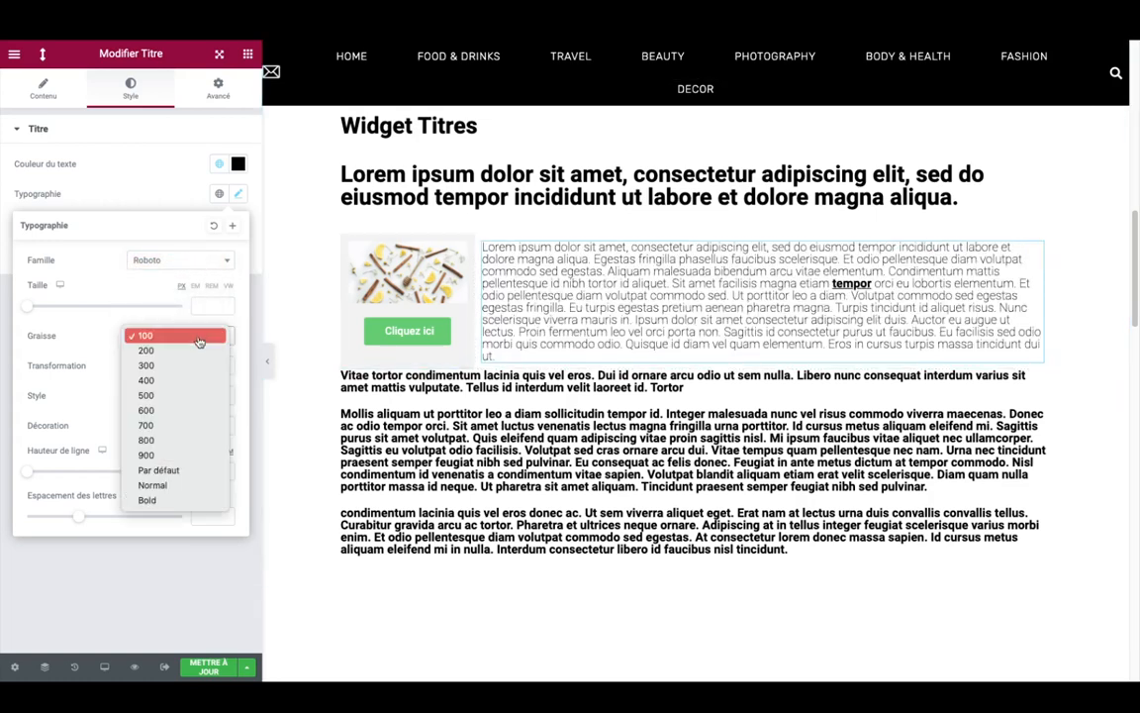
{"action": "left_click", "coordinate": [198, 348]}
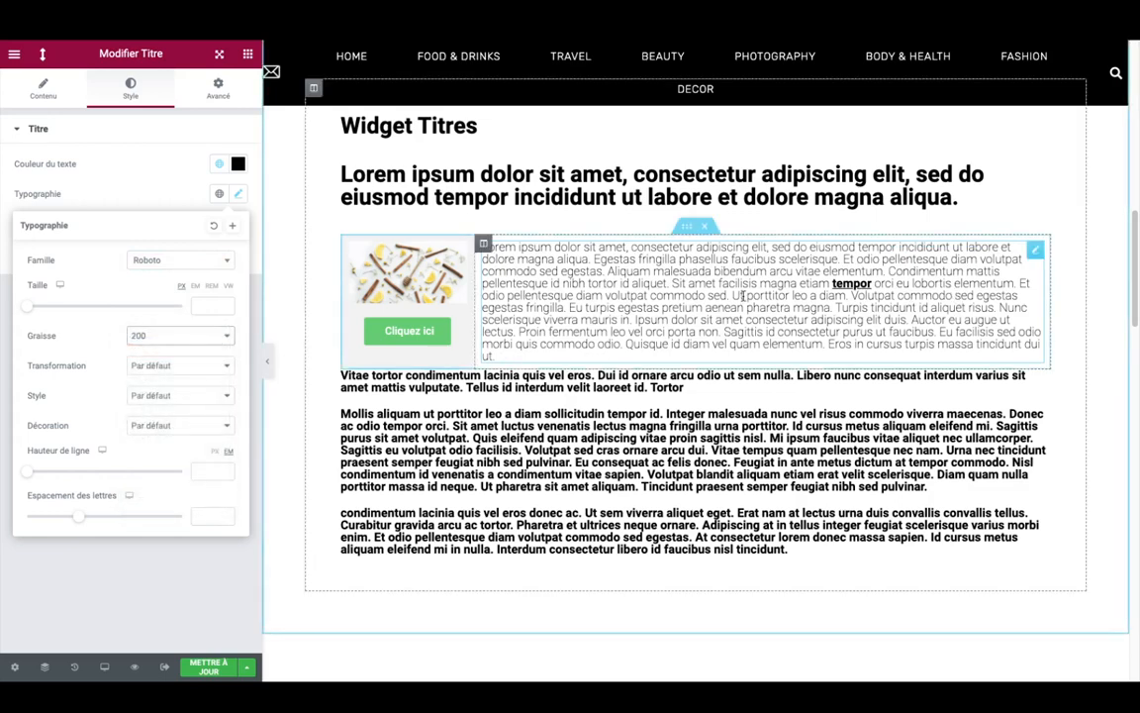
Step: Bold the word "diam" in the paragraph beside the image, and select "Proin" in the two-column section's text editor
{"action": "double_click", "coordinate": [590, 296]}
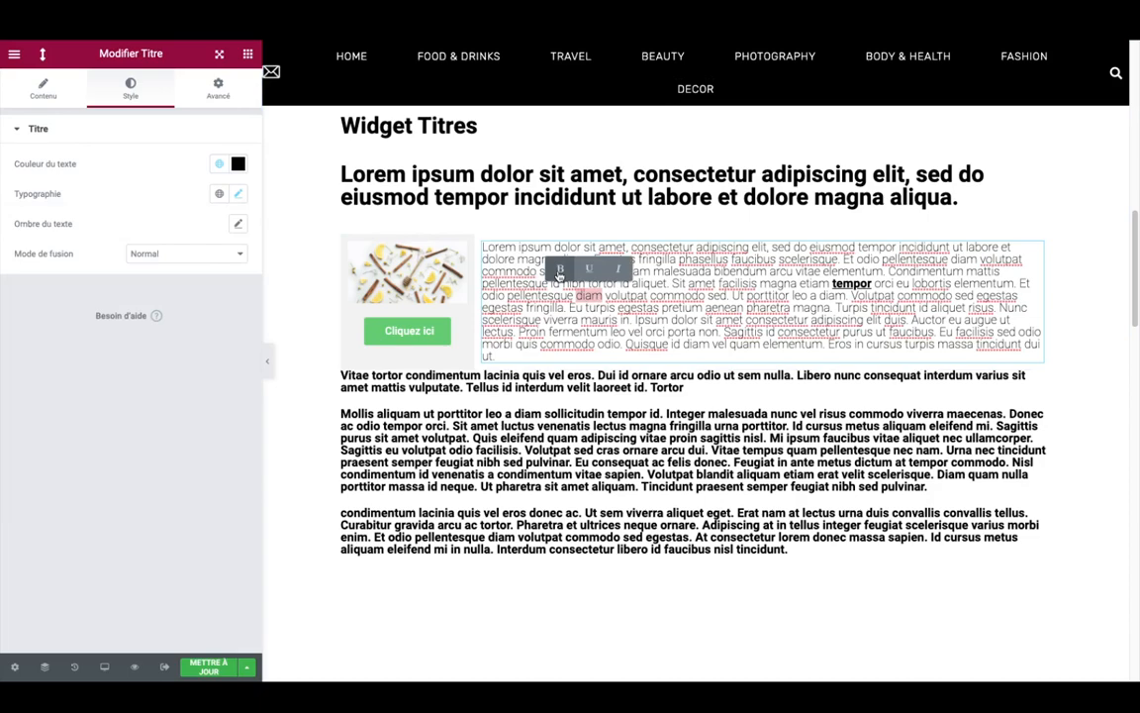
{"action": "left_click", "coordinate": [560, 269]}
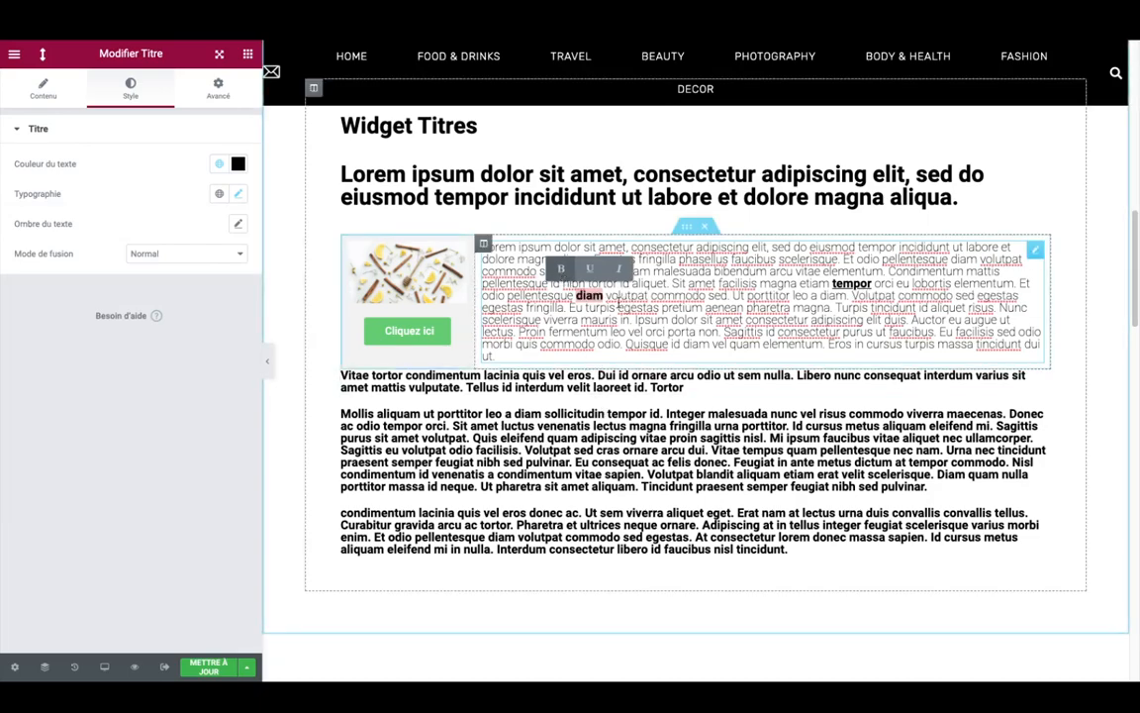
{"action": "scroll", "coordinate": [648, 325], "scroll_direction": "down", "scroll_amount": 10}
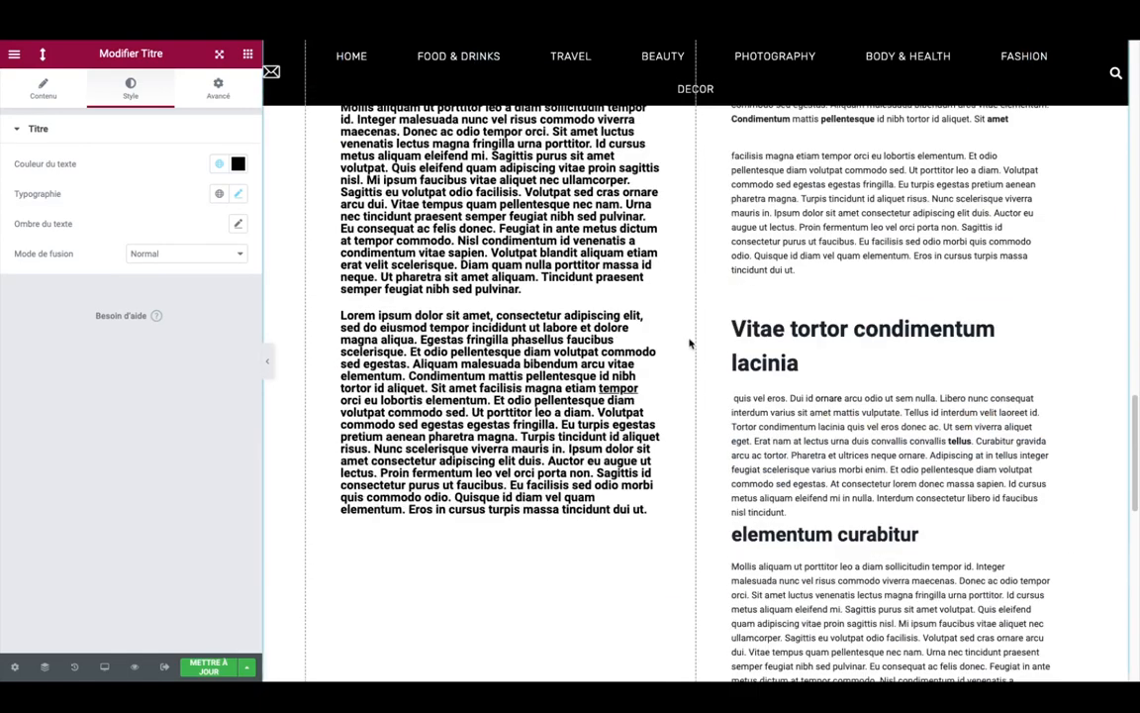
{"action": "scroll", "coordinate": [788, 379], "scroll_direction": "up", "scroll_amount": 2}
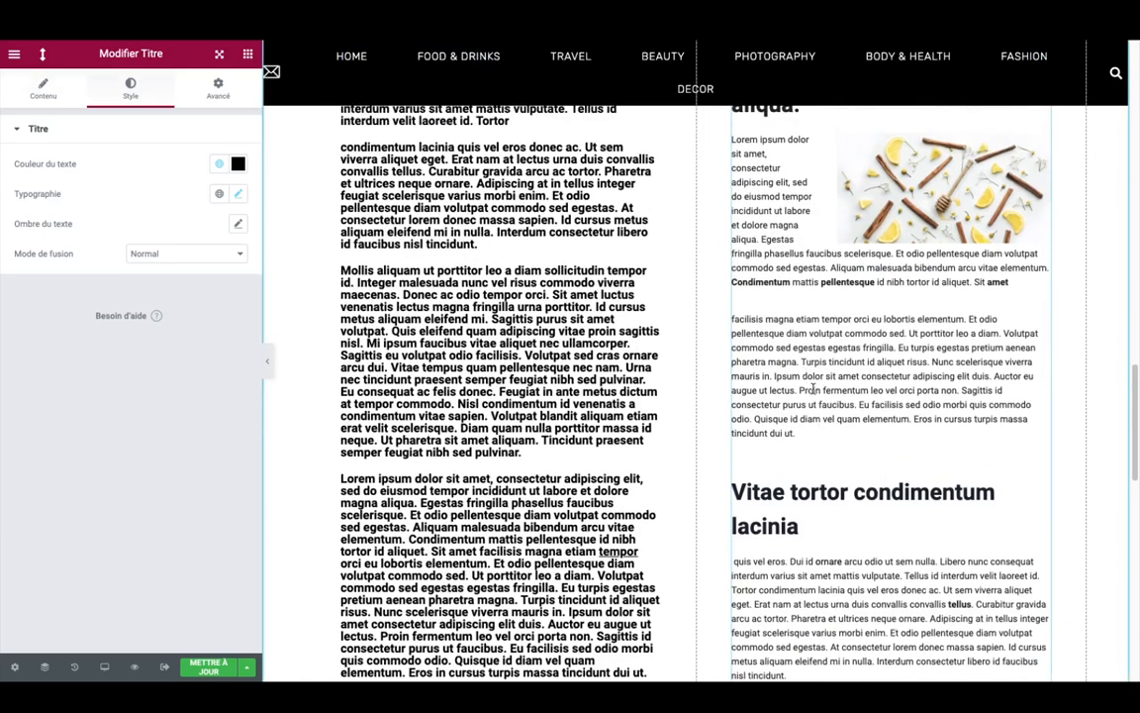
{"action": "left_click", "coordinate": [814, 390]}
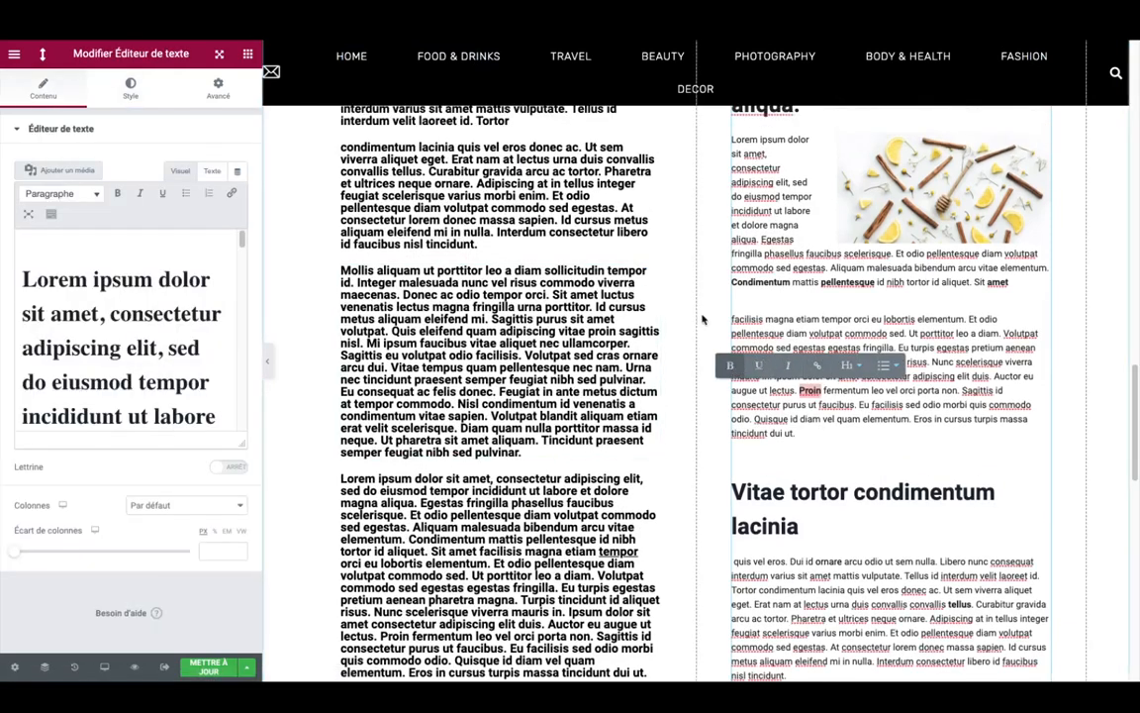
Step: Look over the two-column section's text, and select the word "tempor" in the full-width text editor widget's second paragraph
{"action": "scroll", "coordinate": [705, 315], "scroll_direction": "up", "scroll_amount": 5}
{"action": "scroll", "coordinate": [705, 315], "scroll_direction": "down", "scroll_amount": 7}
{"action": "scroll", "coordinate": [833, 368], "scroll_direction": "up", "scroll_amount": 6}
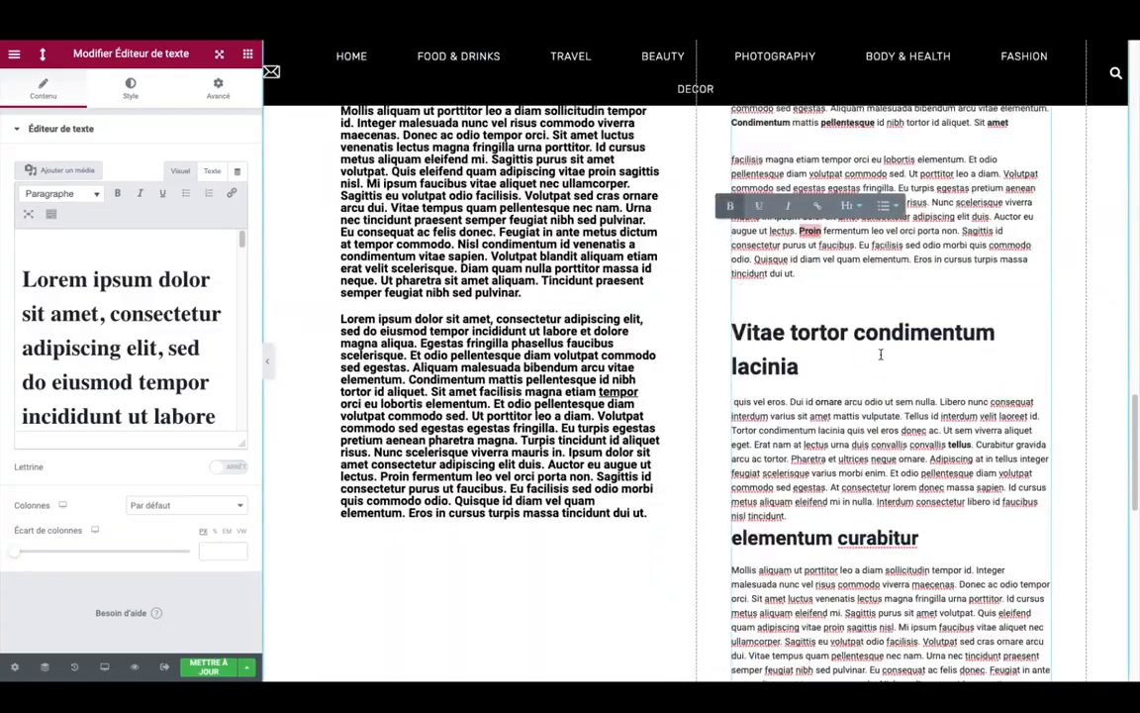
{"action": "scroll", "coordinate": [880, 356], "scroll_direction": "up", "scroll_amount": 10}
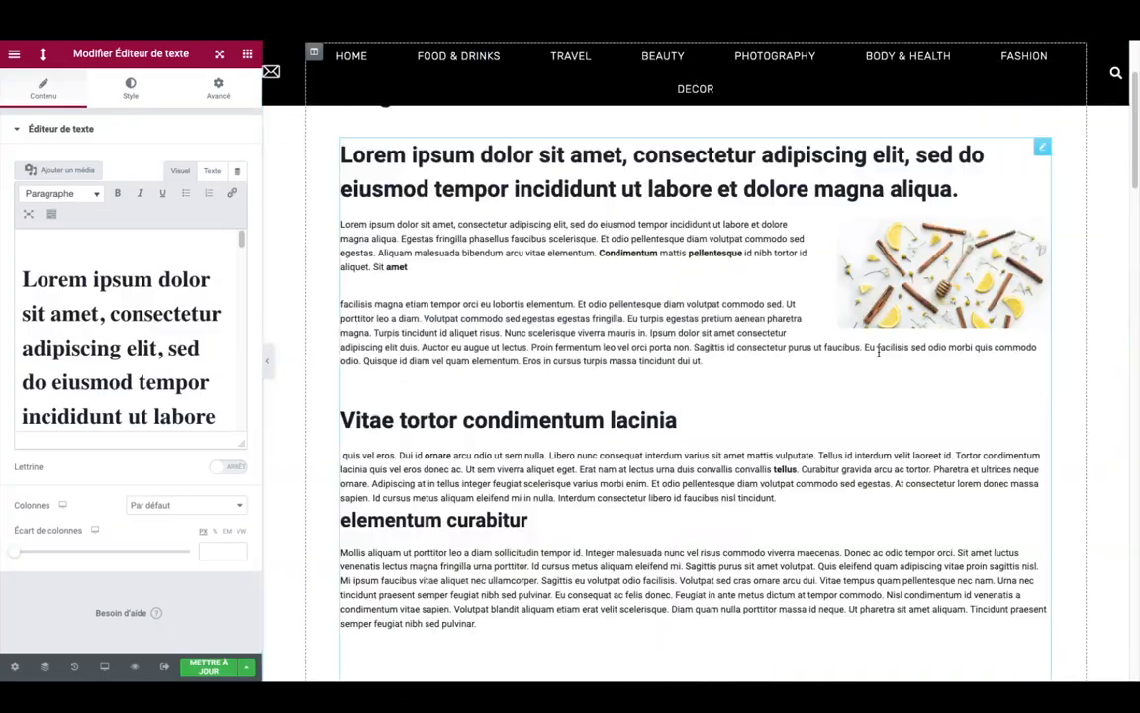
{"action": "scroll", "coordinate": [483, 372], "scroll_direction": "down", "scroll_amount": 1}
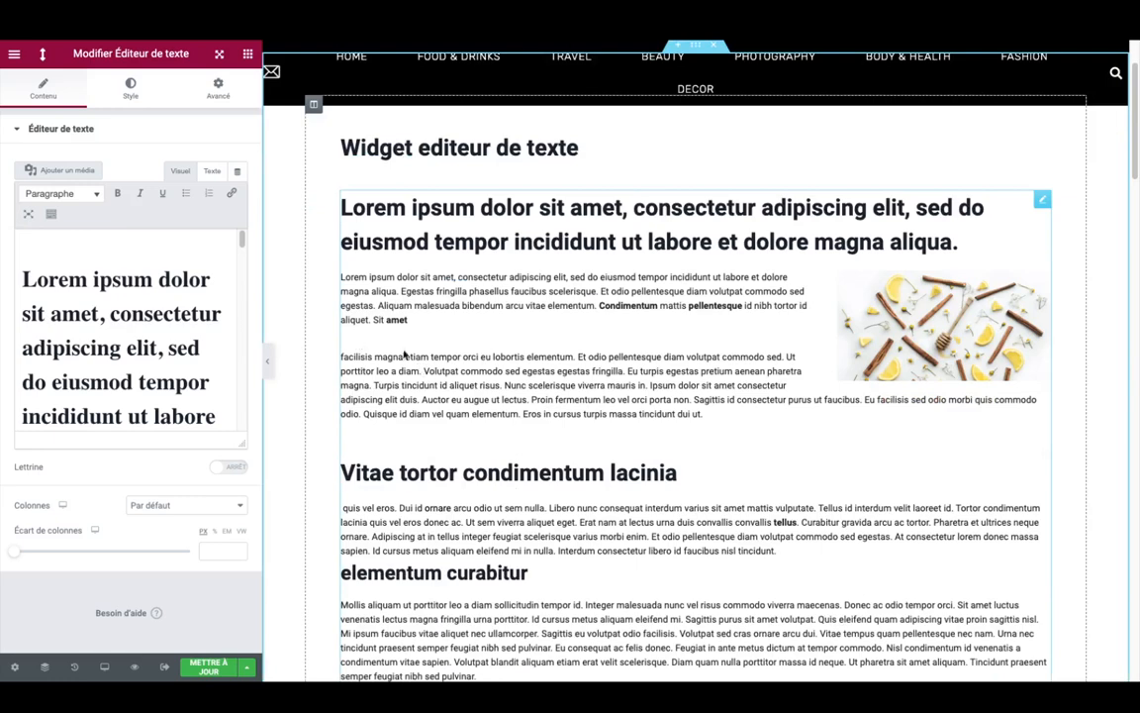
{"action": "left_click", "coordinate": [443, 355]}
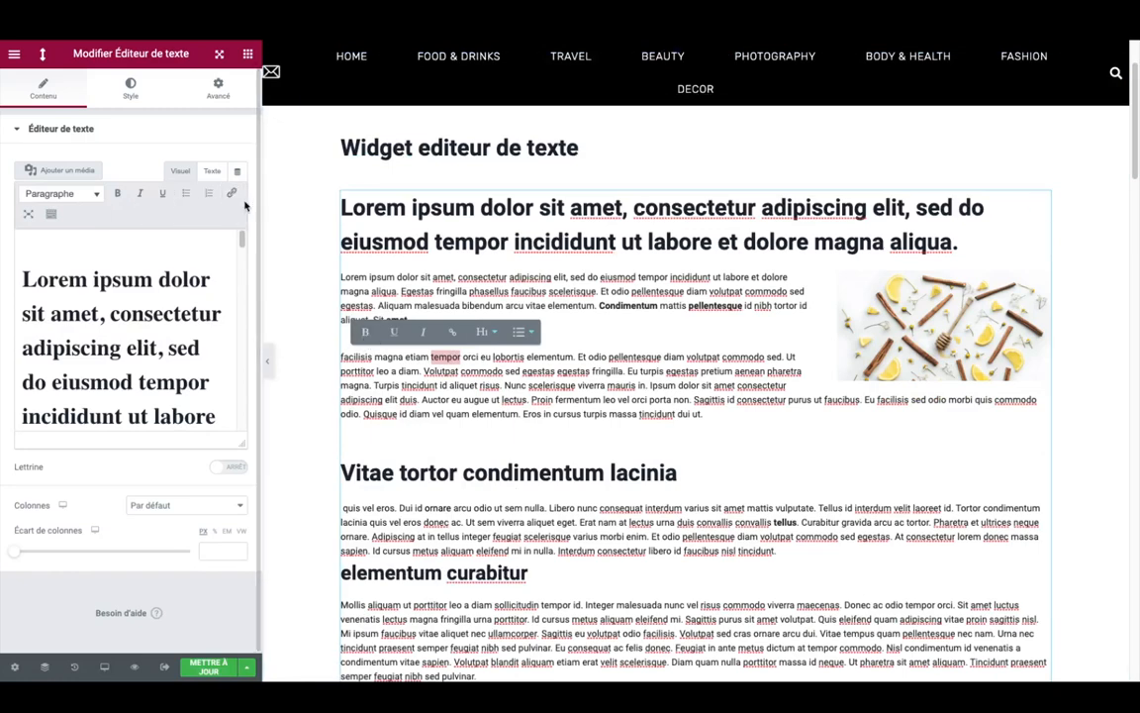
Step: Widen the widget editing panel, select "tempor" in the second paragraph, and switch the text editor to full-screen mode
{"action": "left_click_drag", "start_coordinate": [260, 208], "coordinate": [359, 212]}
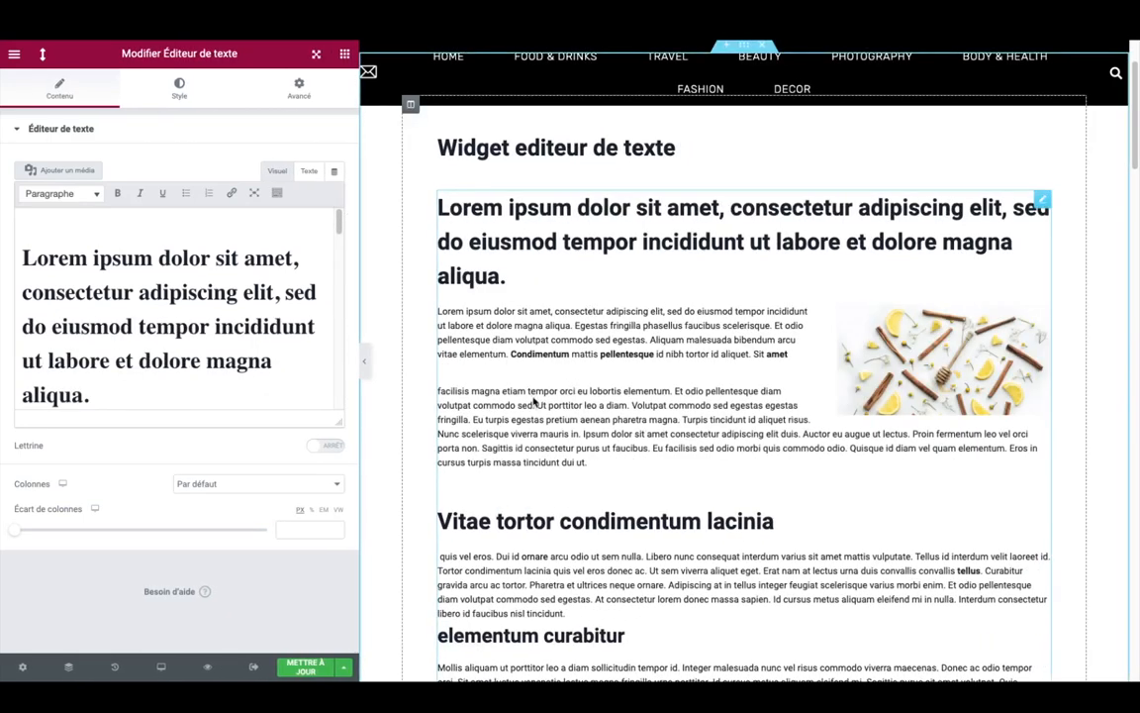
{"action": "double_click", "coordinate": [551, 389]}
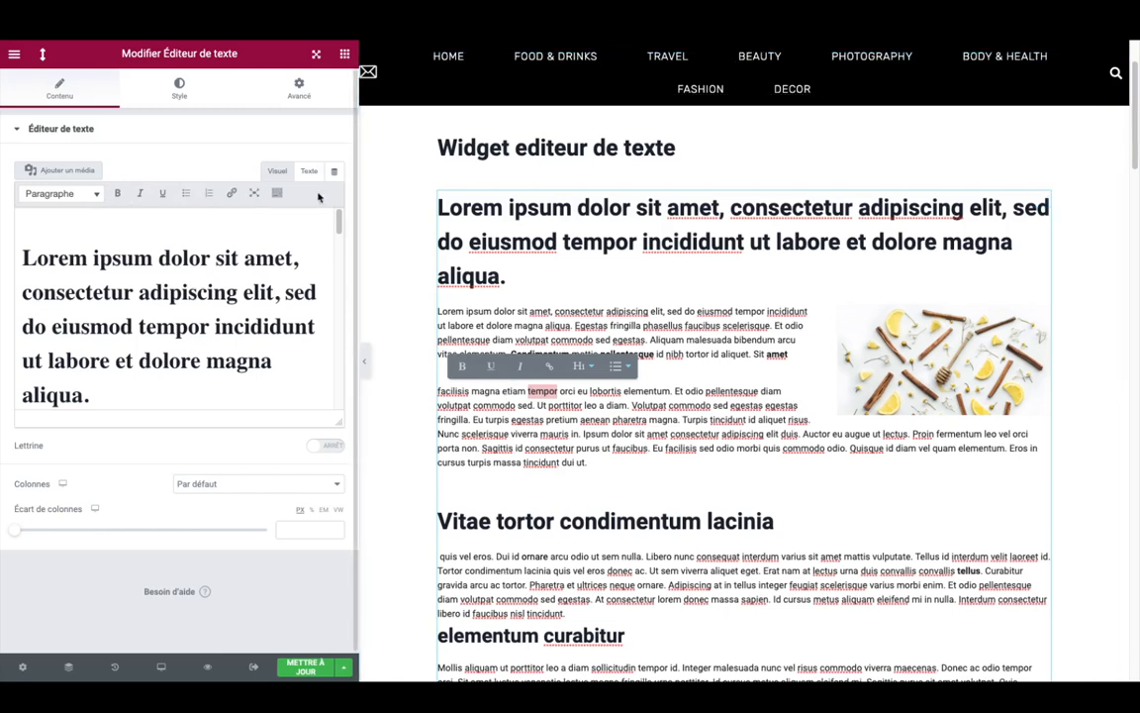
{"action": "left_click", "coordinate": [253, 193]}
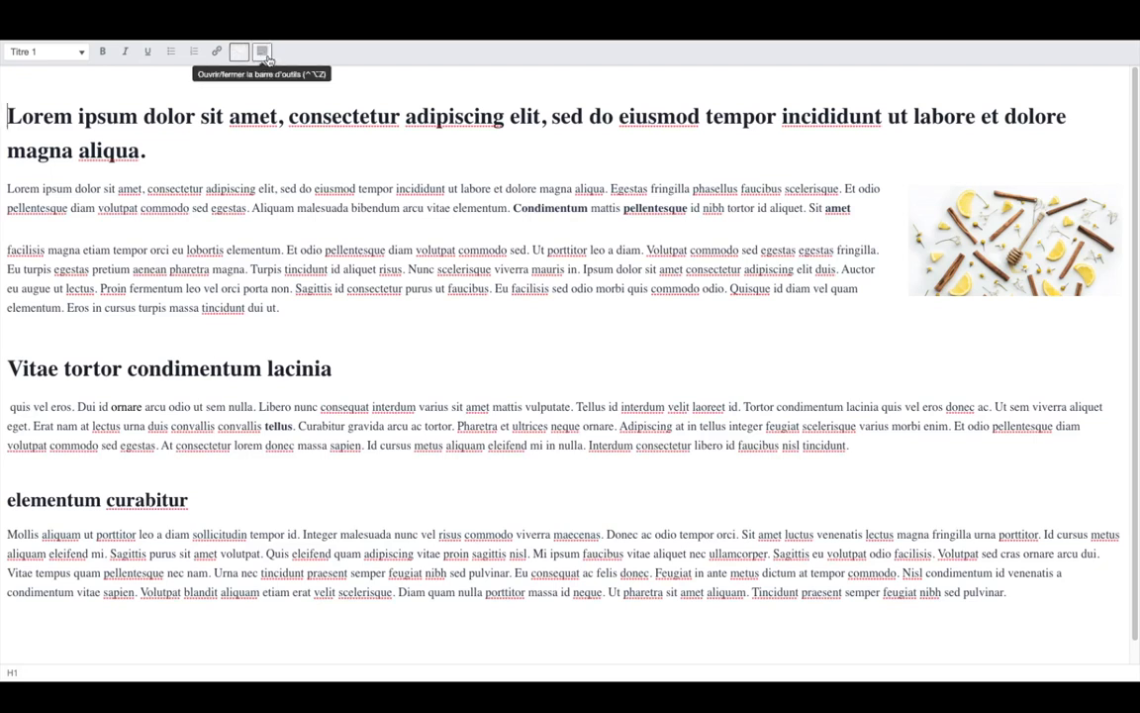
Step: Show the additional row of formatting tools in the full-screen text editor
{"action": "left_click", "coordinate": [264, 54]}
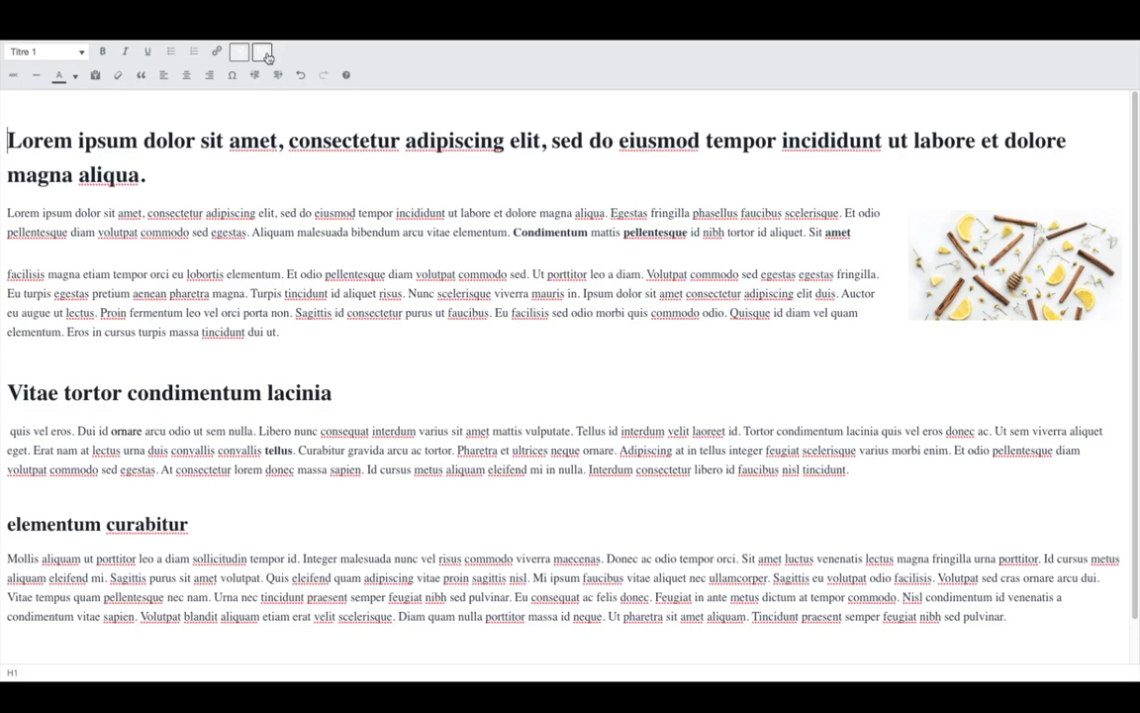
{"action": "left_click", "coordinate": [264, 54]}
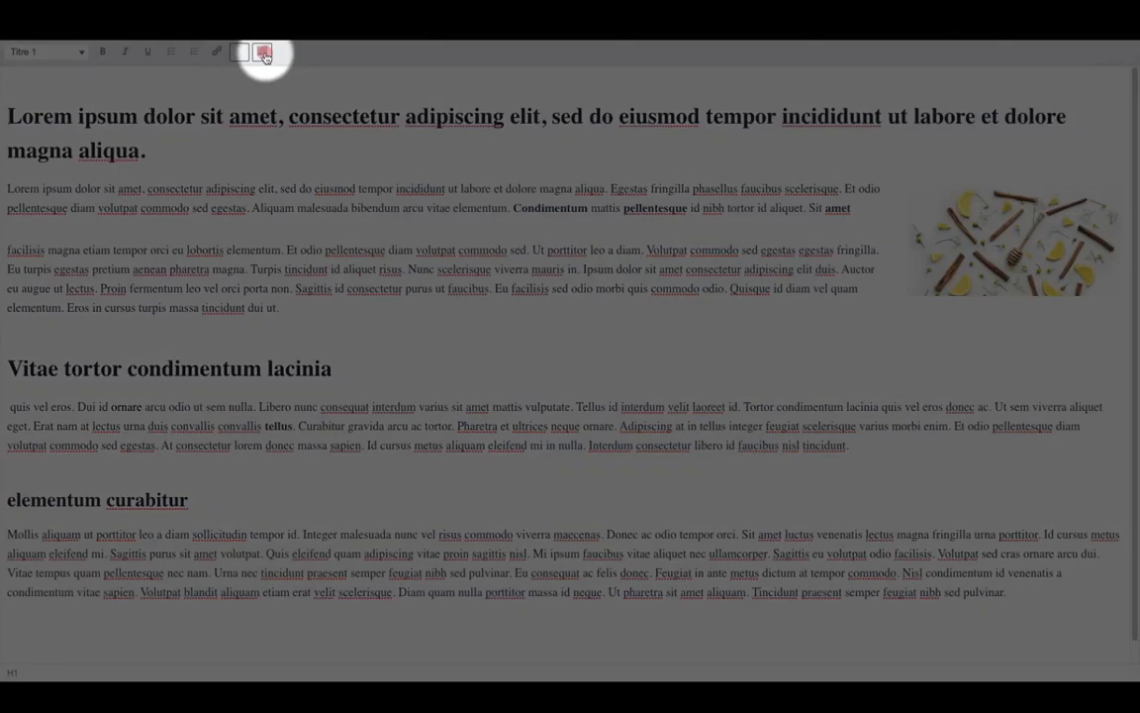
{"action": "left_click", "coordinate": [264, 55]}
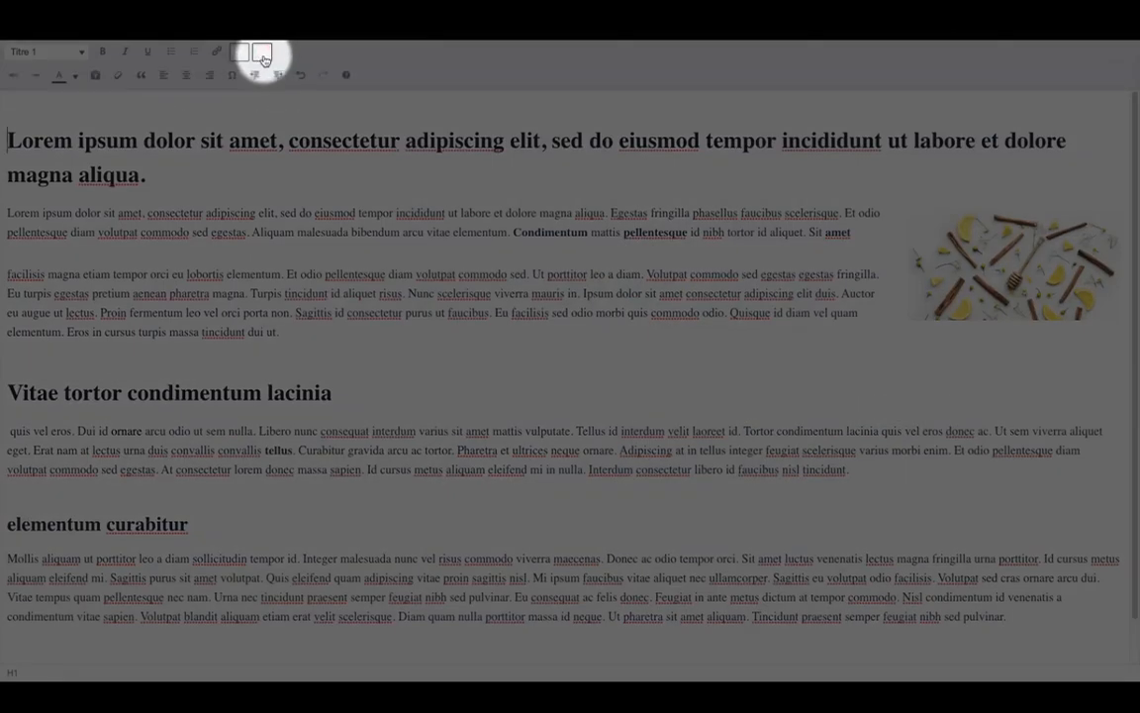
Step: Color the word "elementum" in the second paragraph orange, and exit the full-screen text editor
{"action": "left_click", "coordinate": [244, 273]}
{"action": "double_click", "coordinate": [244, 269]}
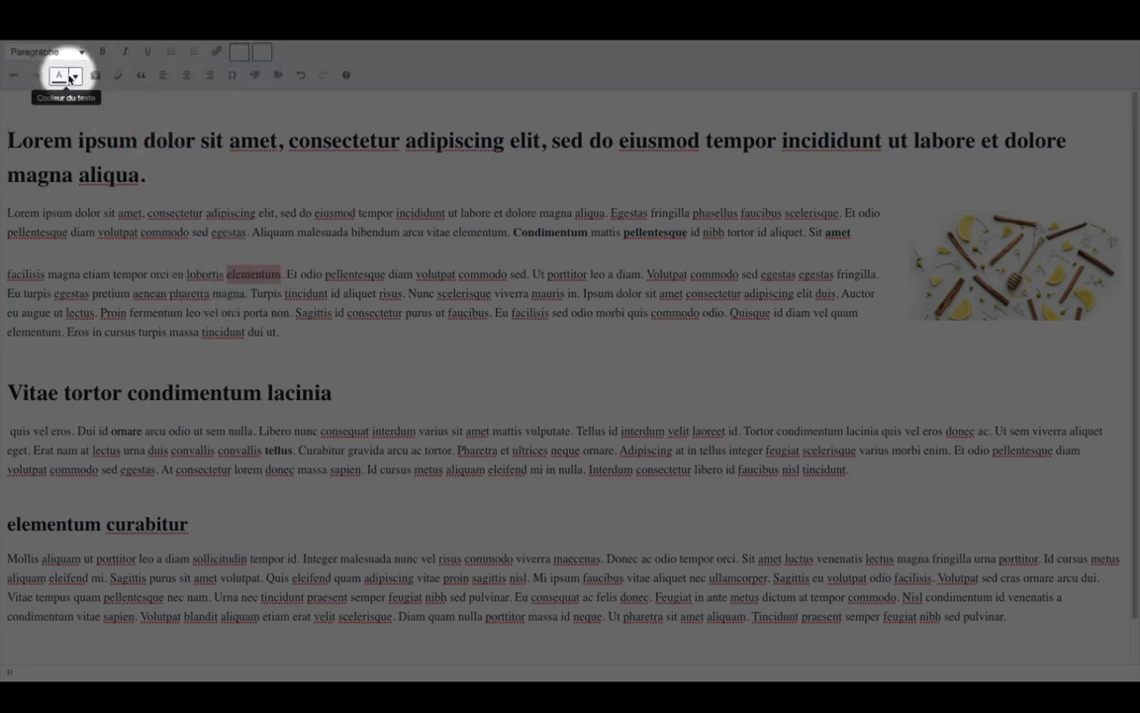
{"action": "left_click", "coordinate": [75, 79]}
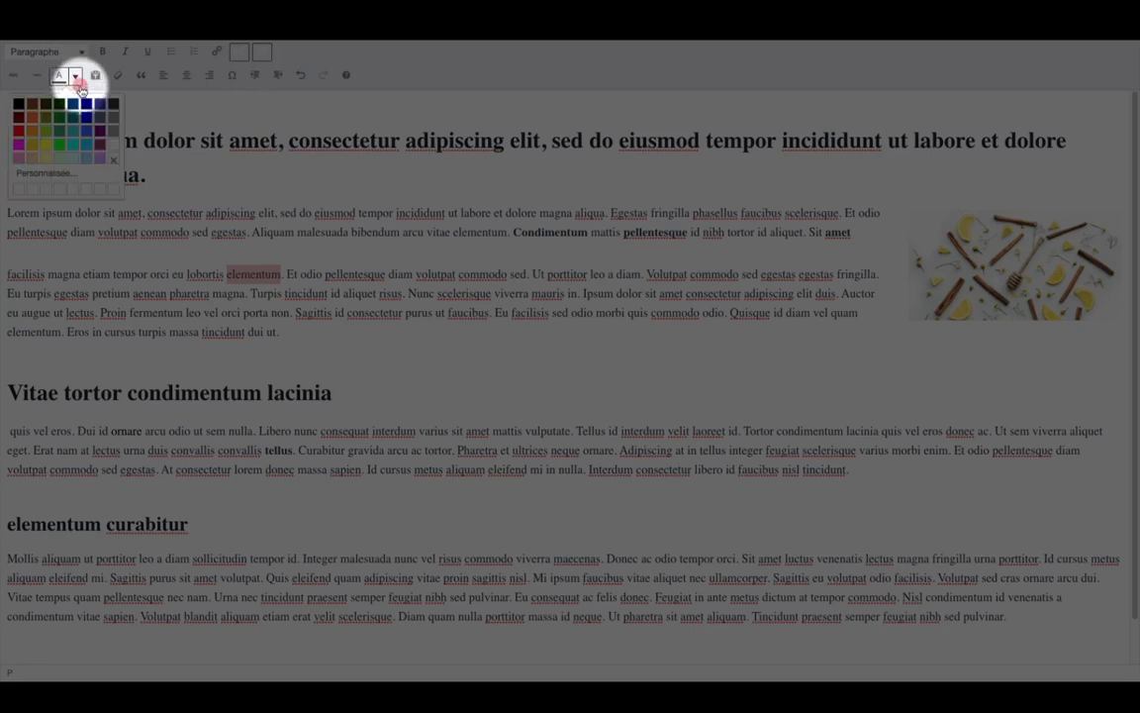
{"action": "left_click", "coordinate": [35, 121]}
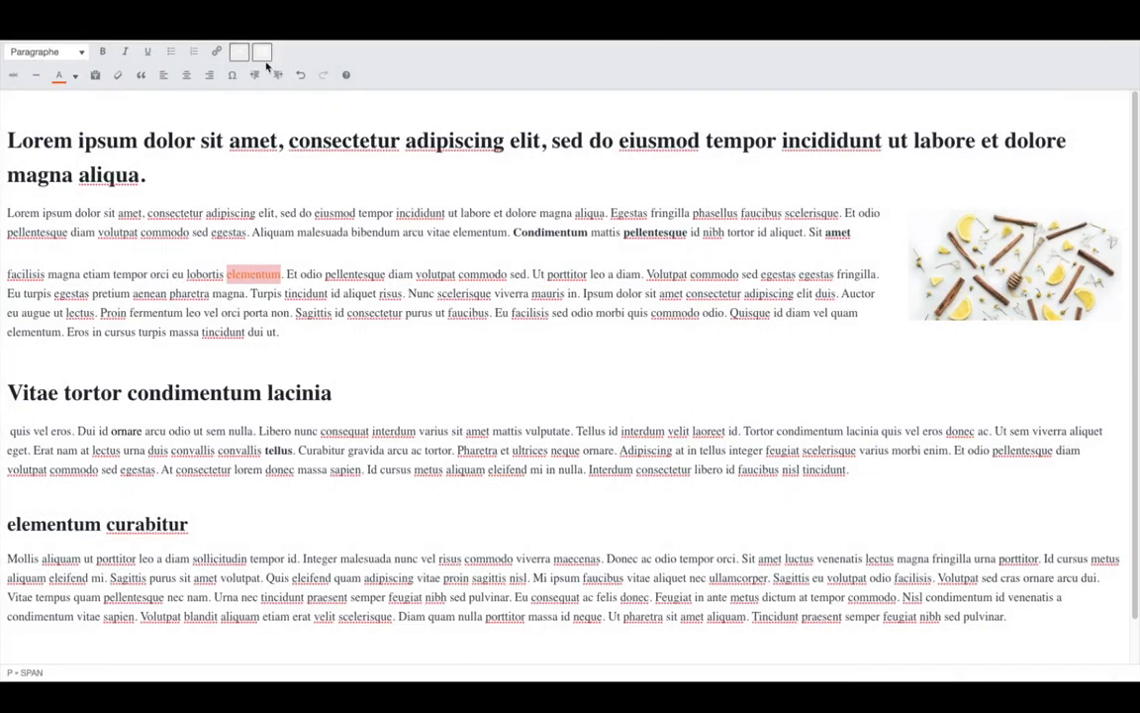
{"action": "left_click", "coordinate": [238, 54]}
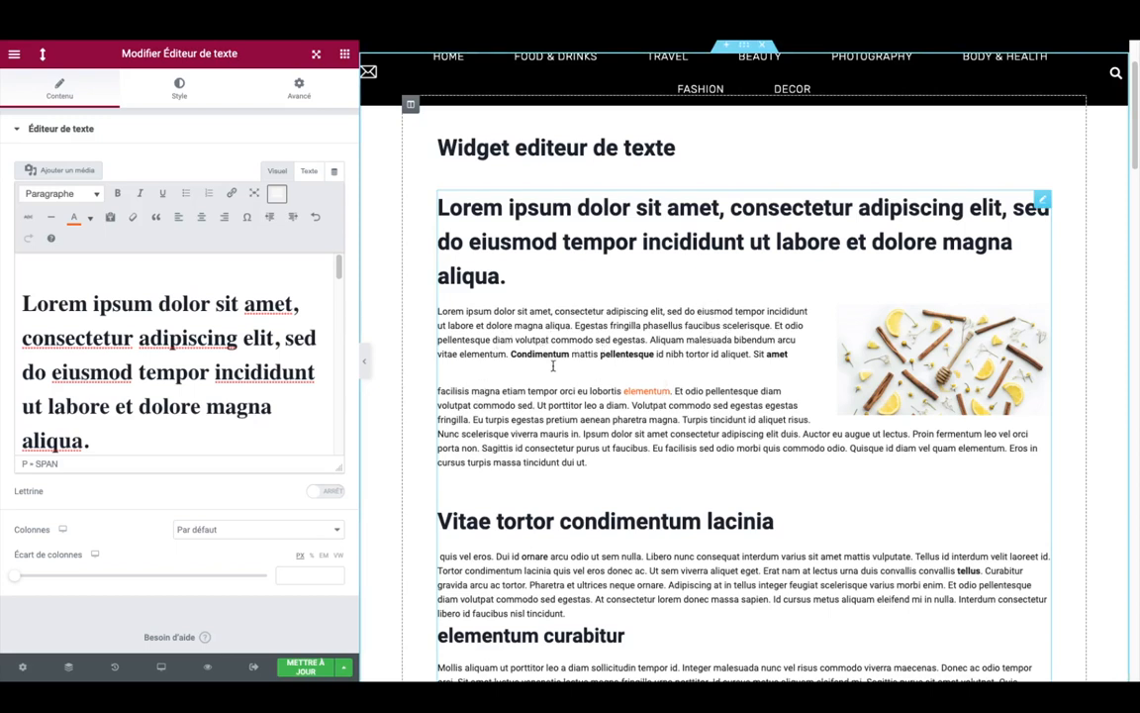
Step: Select "elementum" in the heading widget paragraph beside the image, and examine the widget's style and content settings
{"action": "scroll", "coordinate": [554, 366], "scroll_direction": "down", "scroll_amount": 7}
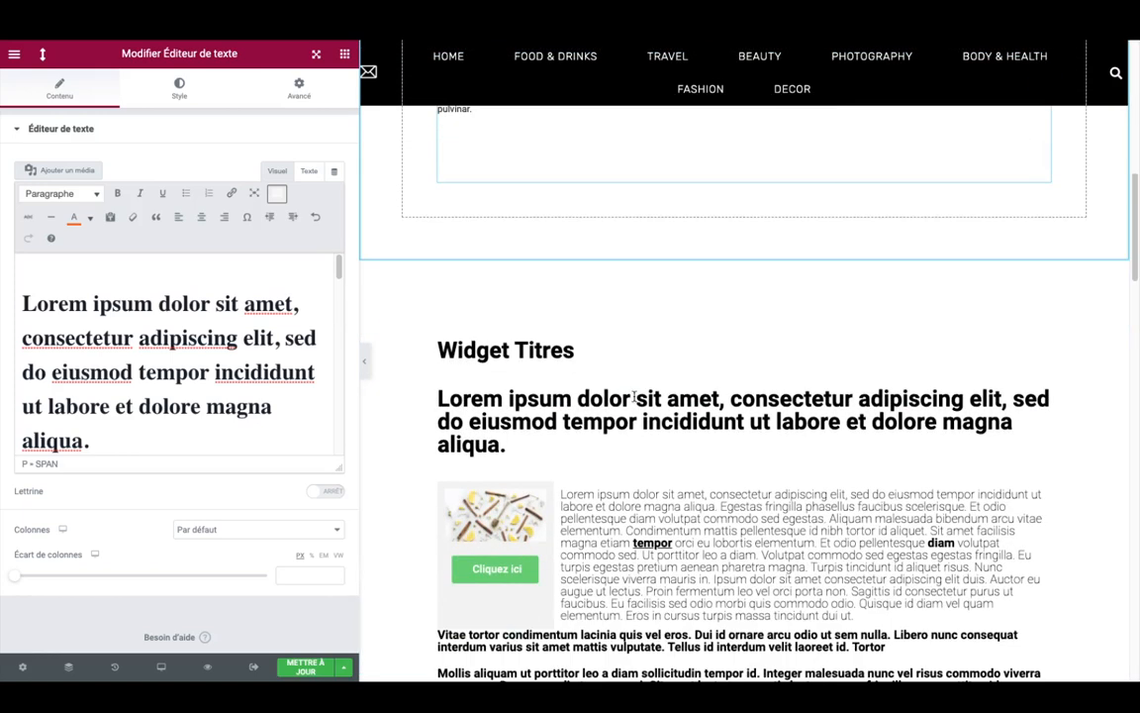
{"action": "scroll", "coordinate": [634, 396], "scroll_direction": "down", "scroll_amount": 1}
{"action": "left_click", "coordinate": [740, 482]}
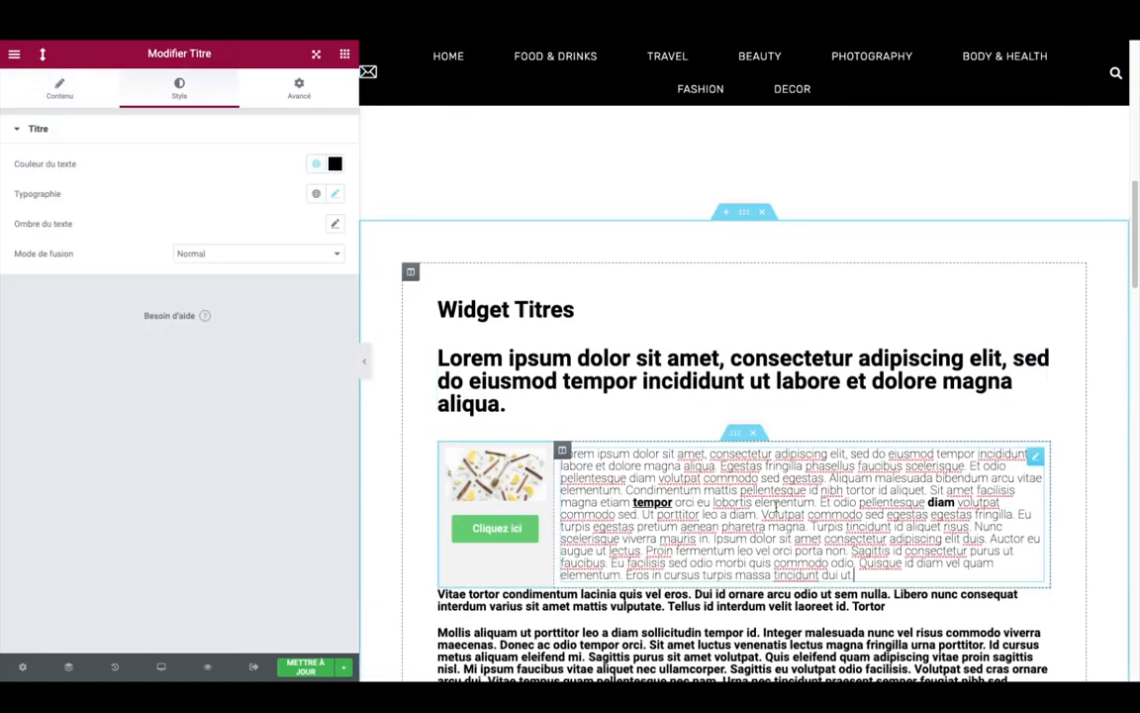
{"action": "double_click", "coordinate": [784, 502]}
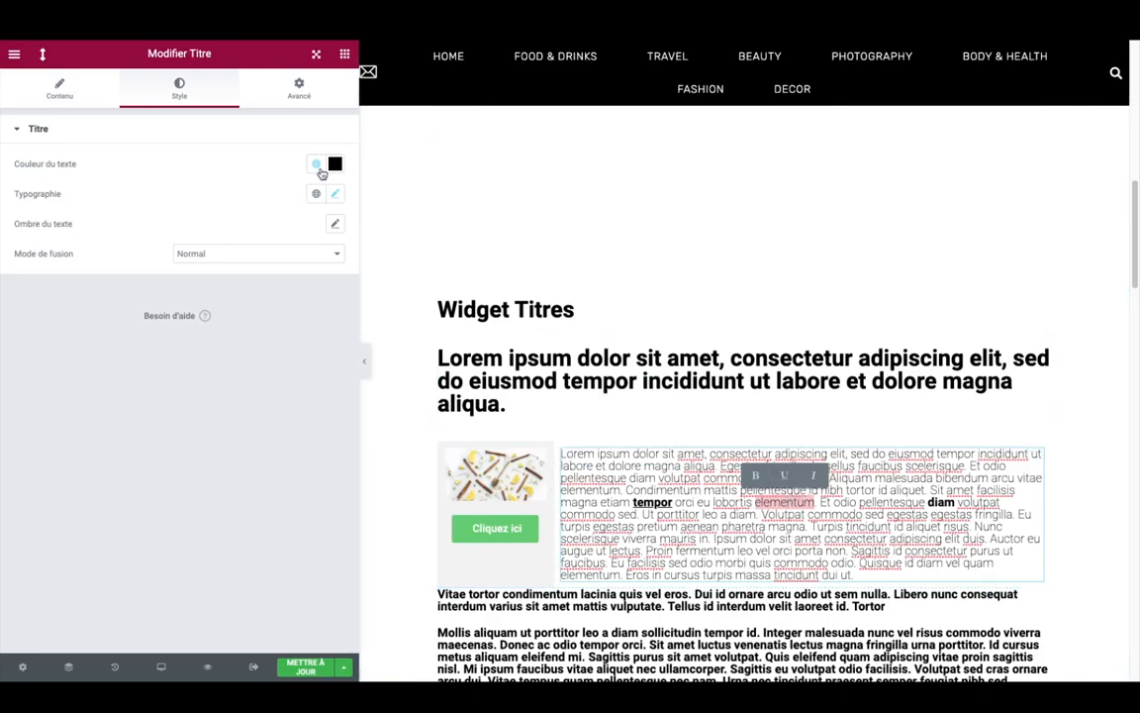
{"action": "left_click", "coordinate": [74, 104]}
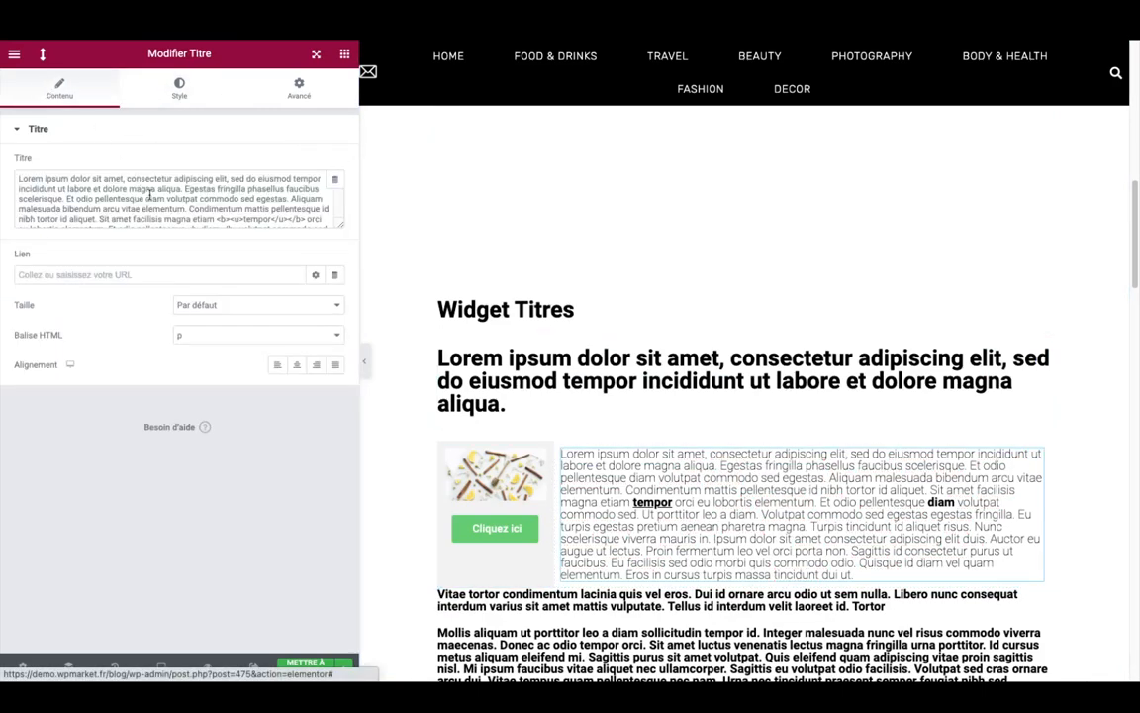
{"action": "left_click_drag", "start_coordinate": [22, 178], "coordinate": [202, 128]}
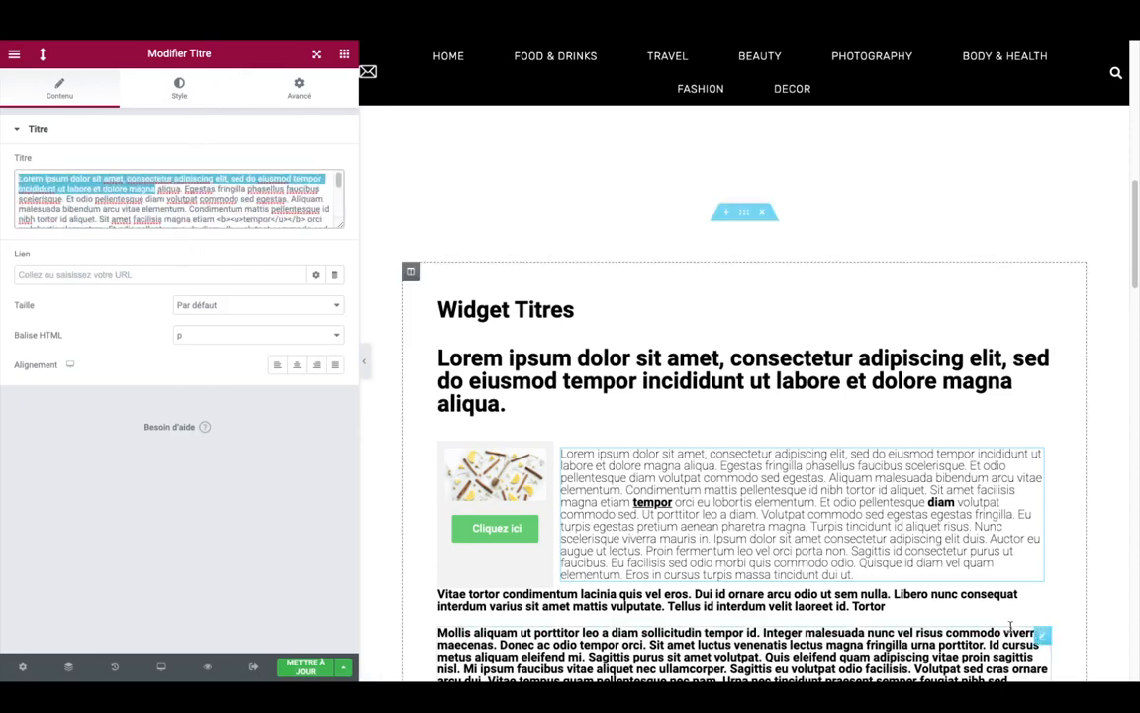
Step: Try to color the word "elementum" in the heading widget paragraph red, using text color #E70000
{"action": "left_click", "coordinate": [772, 502]}
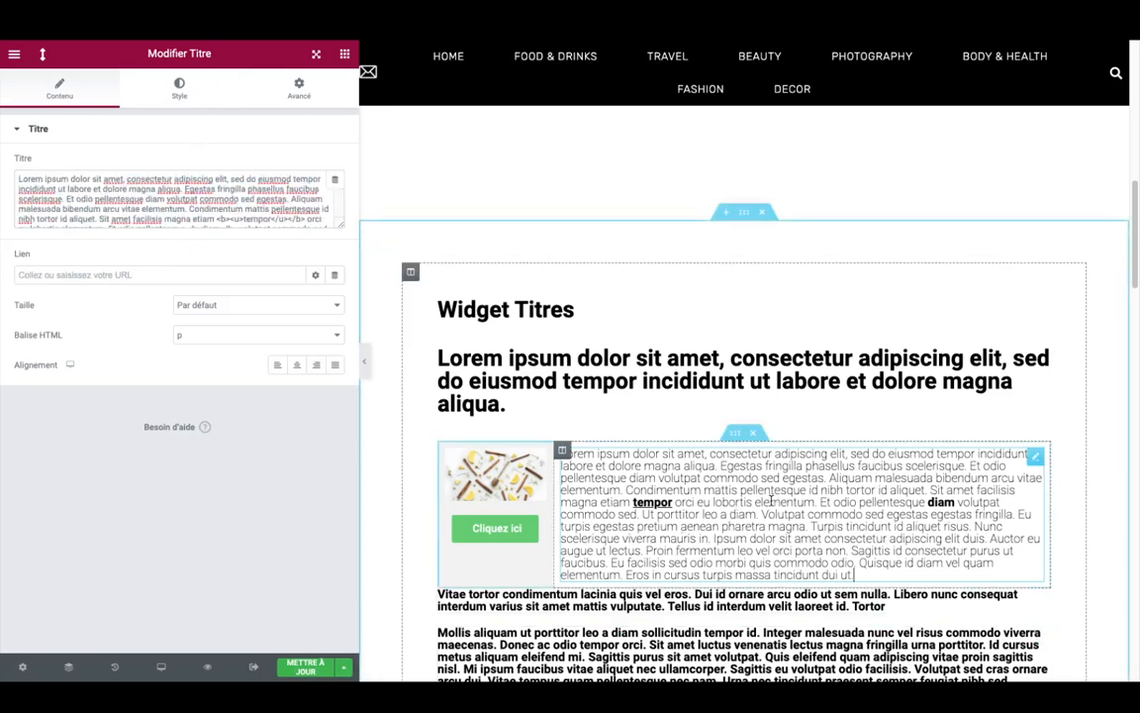
{"action": "double_click", "coordinate": [773, 502]}
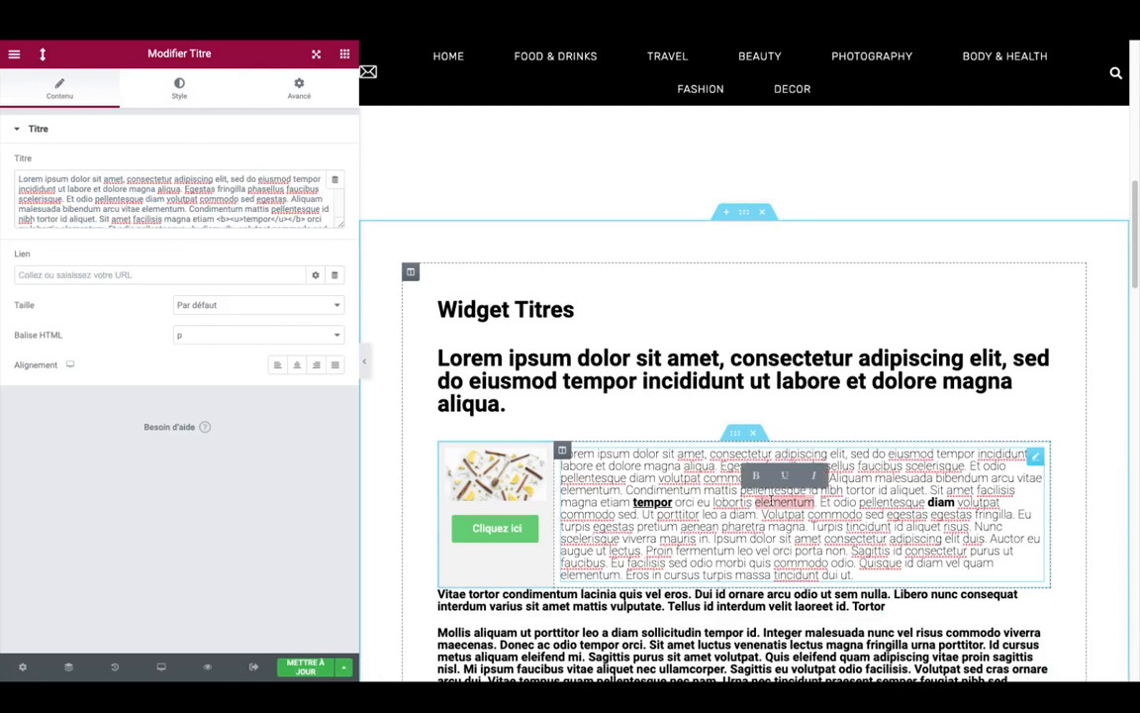
{"action": "left_click", "coordinate": [179, 87]}
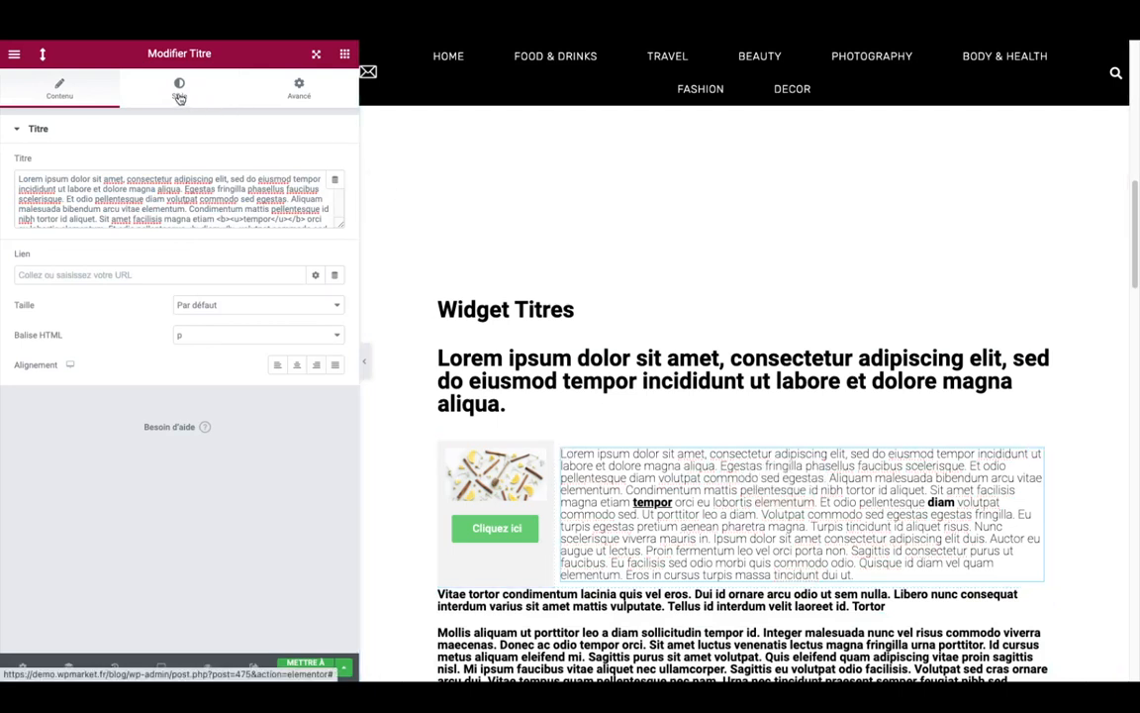
{"action": "double_click", "coordinate": [782, 502]}
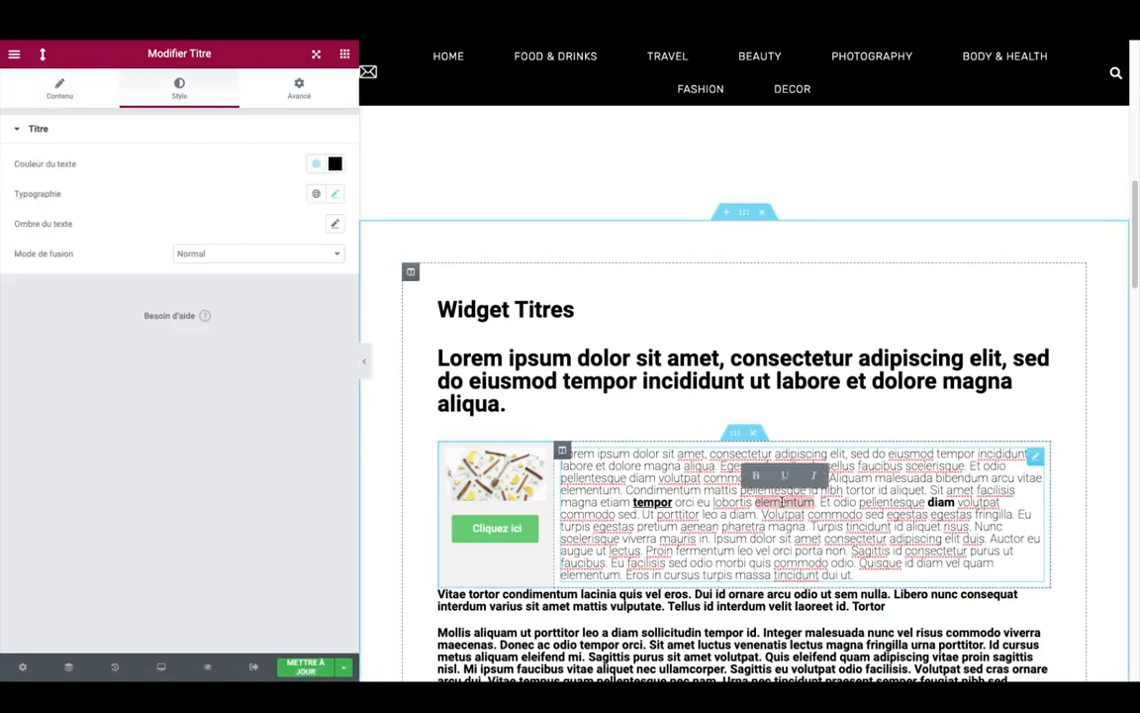
{"action": "left_click", "coordinate": [336, 167]}
{"action": "left_click", "coordinate": [333, 228]}
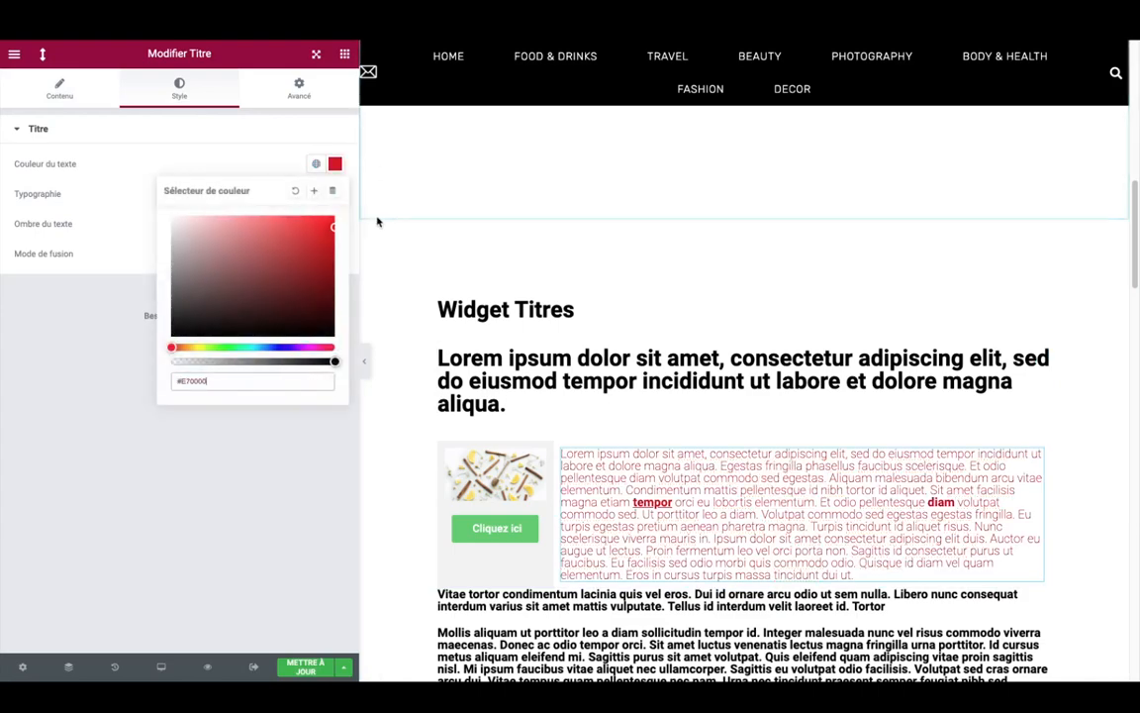
Step: Try a darker red on the heading widget paragraph, and reset its text color to the default black
{"action": "scroll", "coordinate": [936, 433], "scroll_direction": "down", "scroll_amount": 10}
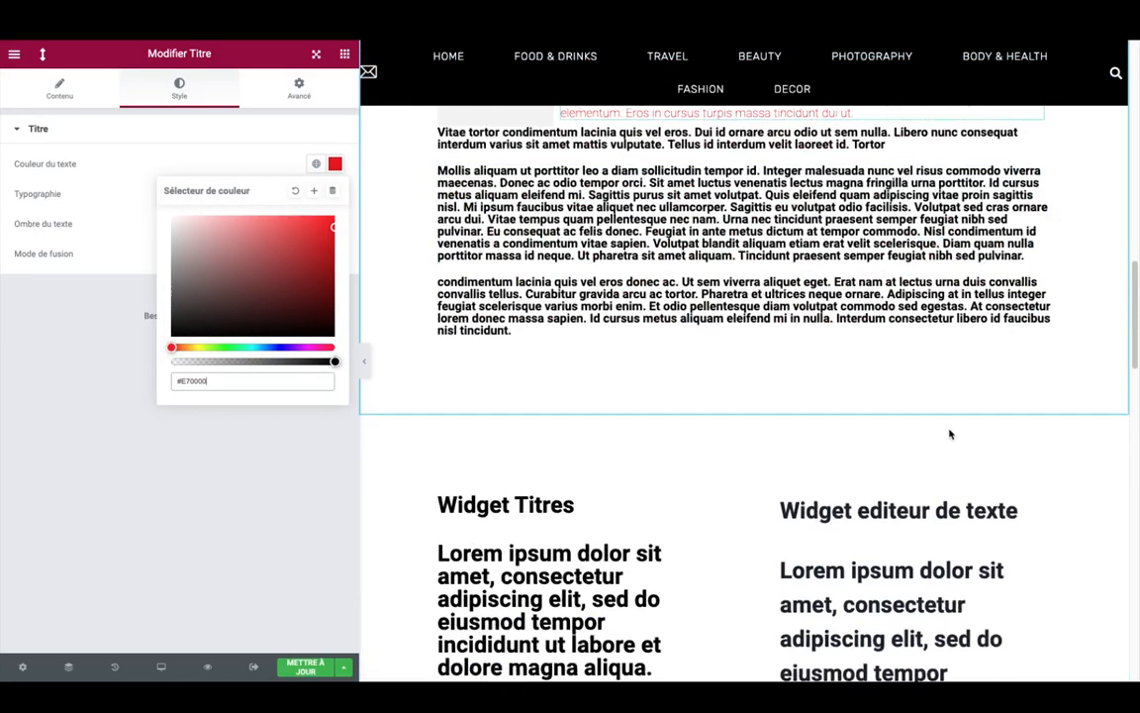
{"action": "scroll", "coordinate": [946, 429], "scroll_direction": "down", "scroll_amount": 15}
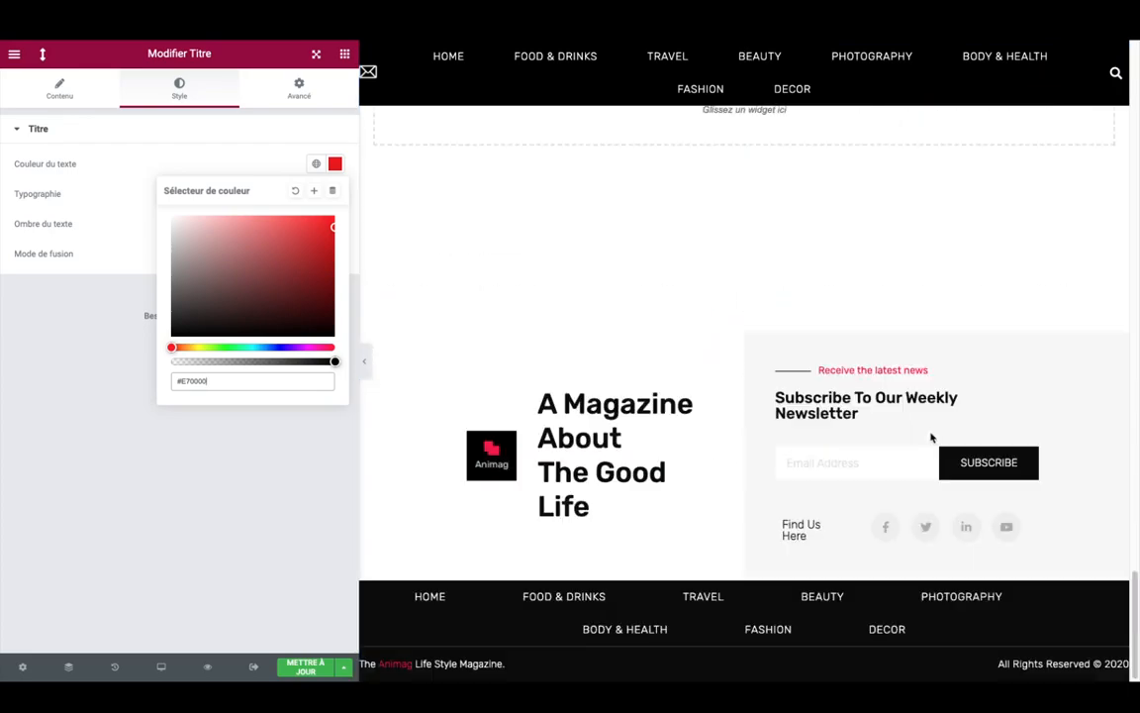
{"action": "scroll", "coordinate": [930, 437], "scroll_direction": "up", "scroll_amount": 15}
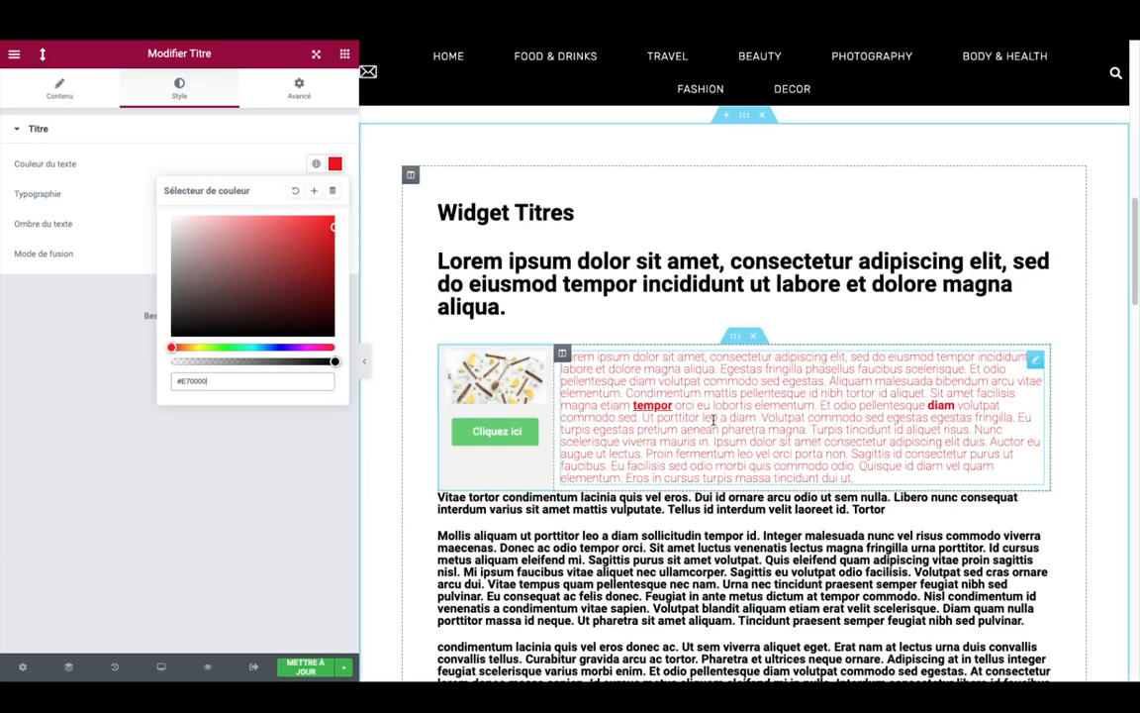
{"action": "left_click", "coordinate": [326, 240]}
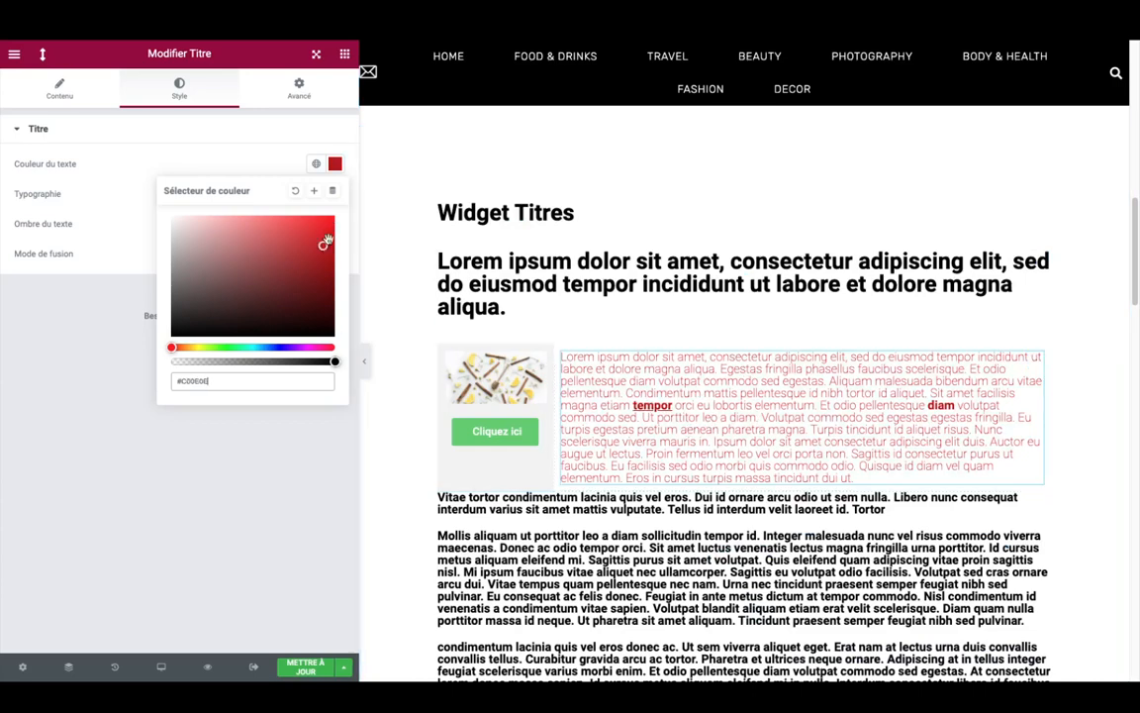
{"action": "left_click_drag", "start_coordinate": [336, 168], "coordinate": [302, 189]}
{"action": "left_click", "coordinate": [299, 190]}
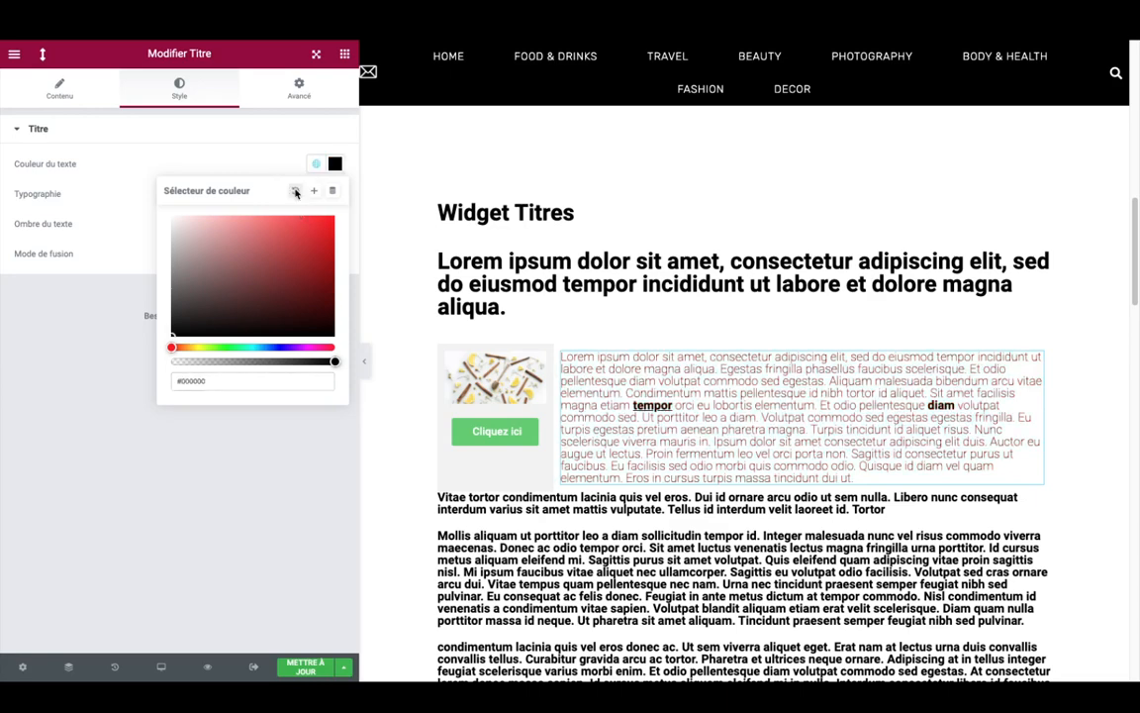
{"action": "left_click", "coordinate": [140, 113]}
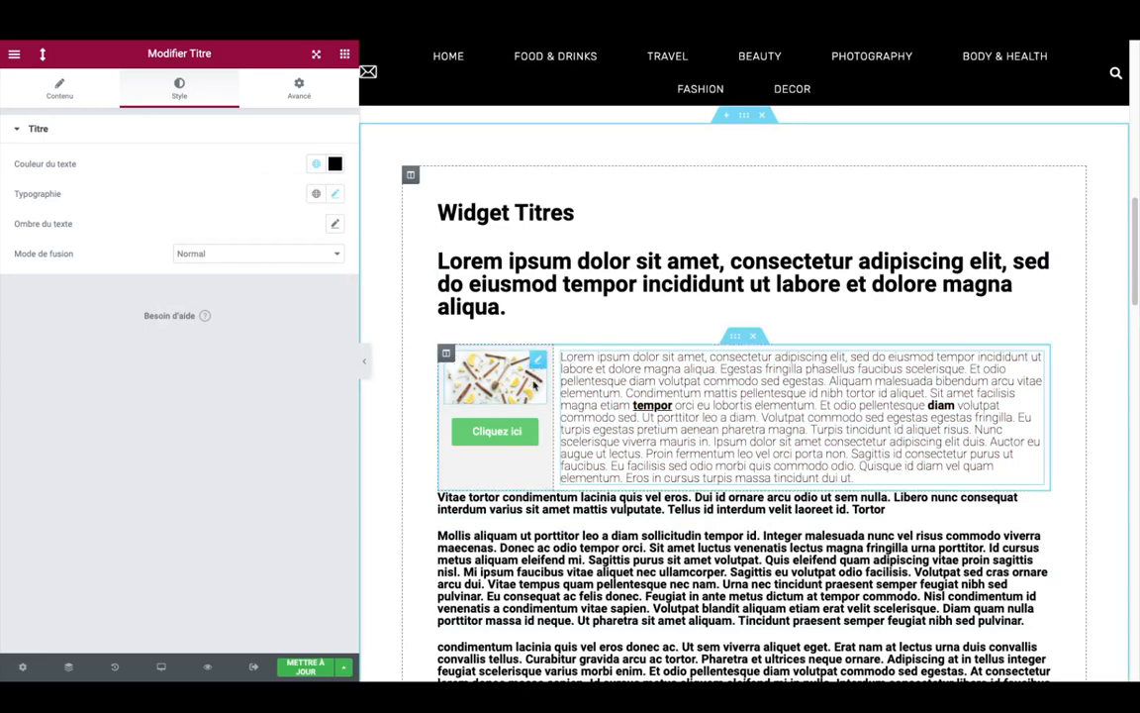
Step: Move the inner section's image and button column to the right side of the paragraph column
{"action": "left_click_drag", "start_coordinate": [445, 356], "coordinate": [956, 380]}
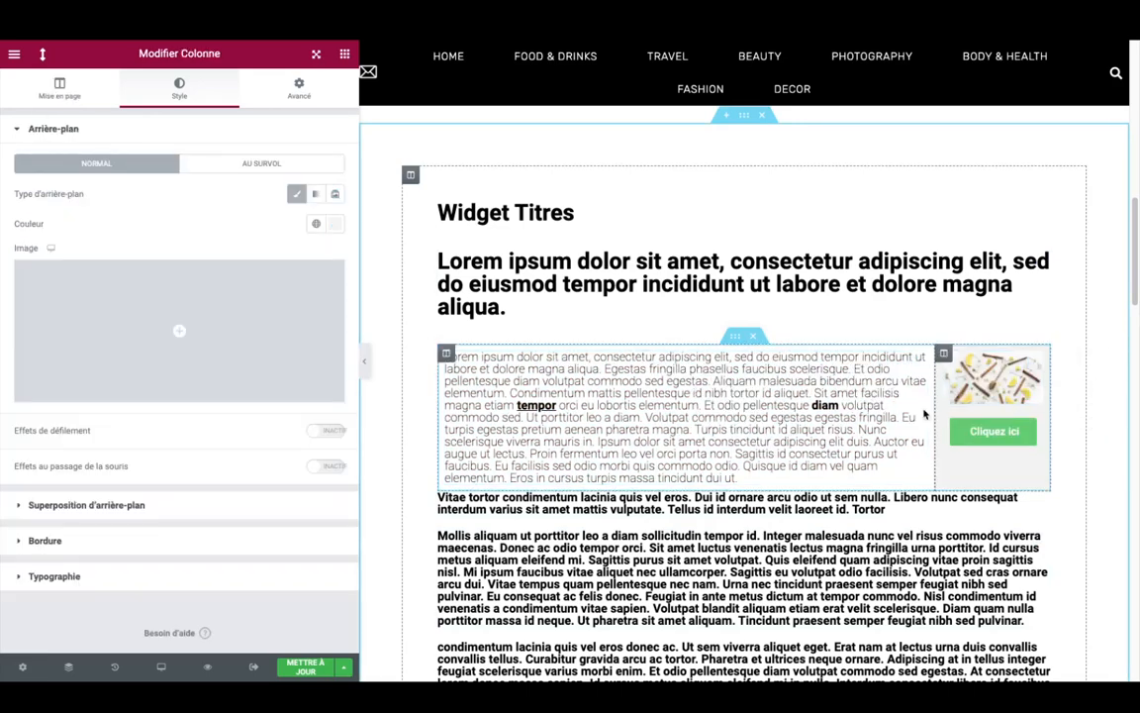
{"action": "scroll", "coordinate": [760, 59], "scroll_direction": "down", "scroll_amount": 6}
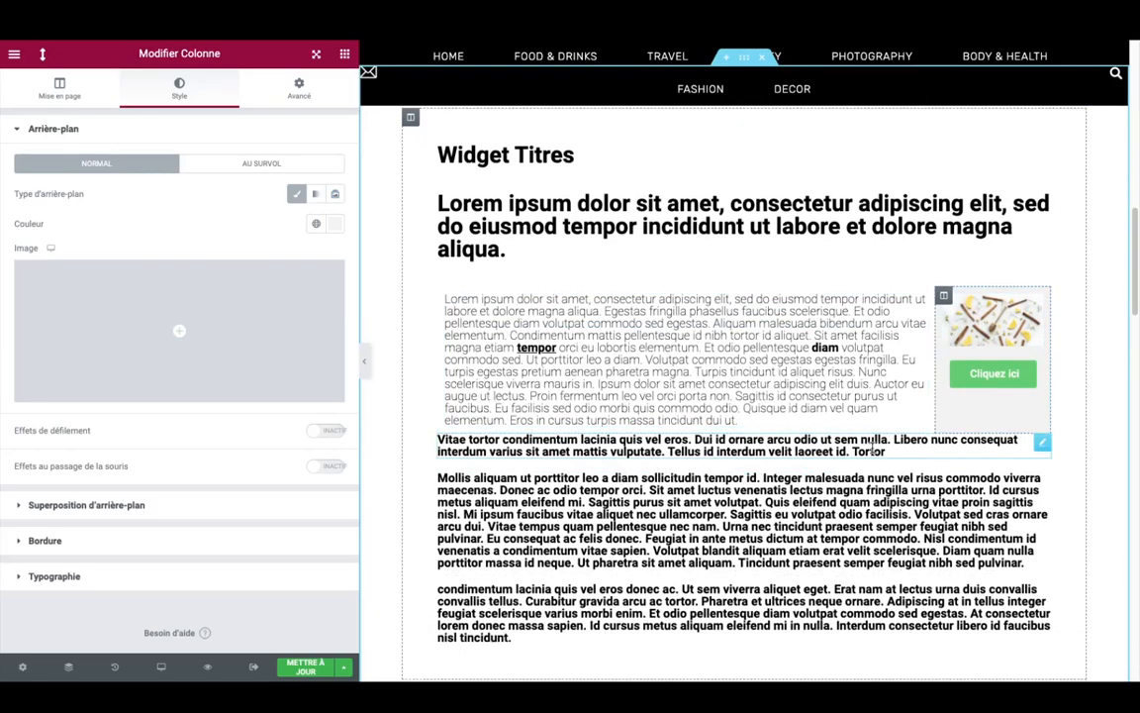
Step: Examine the text editor widget in the two-column section, and select "elementum" in the full-width text editor widget's second paragraph
{"action": "scroll", "coordinate": [863, 465], "scroll_direction": "down", "scroll_amount": 8}
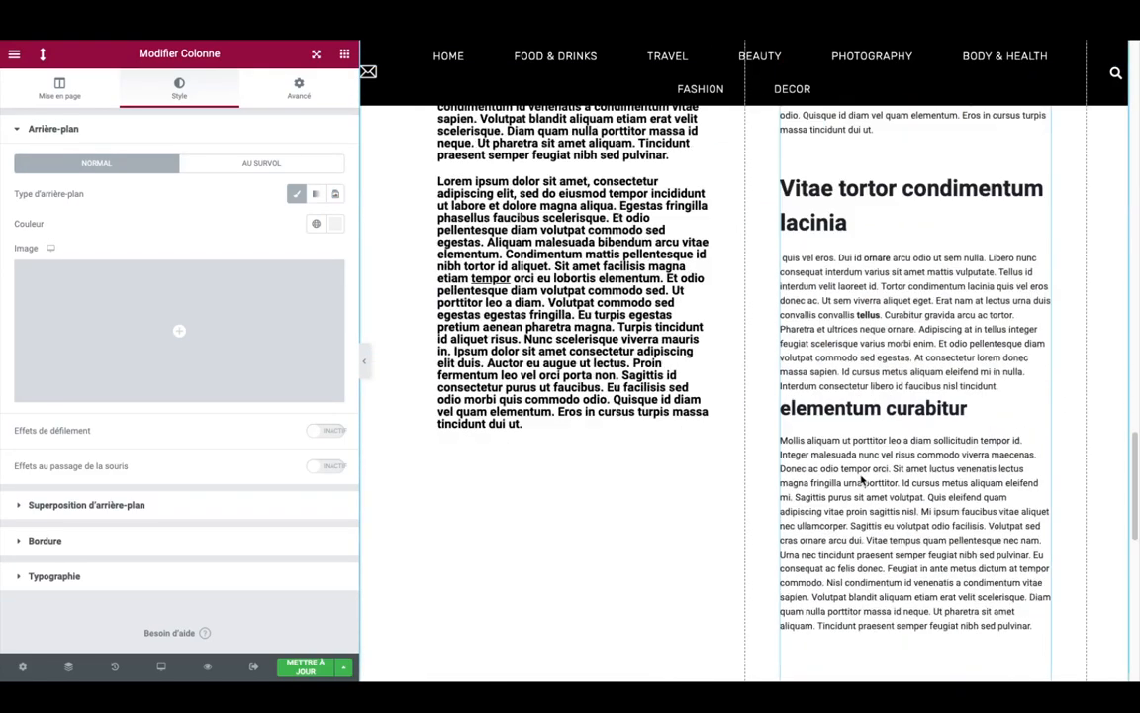
{"action": "scroll", "coordinate": [871, 416], "scroll_direction": "up", "scroll_amount": 3}
{"action": "left_click", "coordinate": [877, 369]}
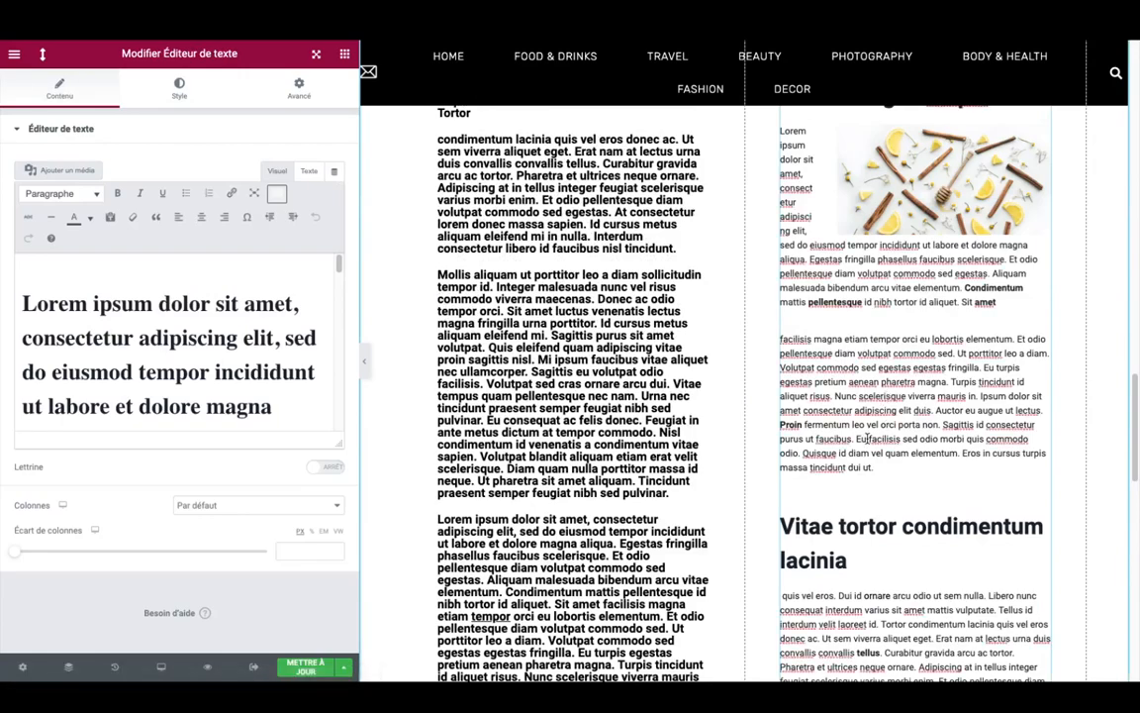
{"action": "scroll", "coordinate": [880, 437], "scroll_direction": "up", "scroll_amount": 19}
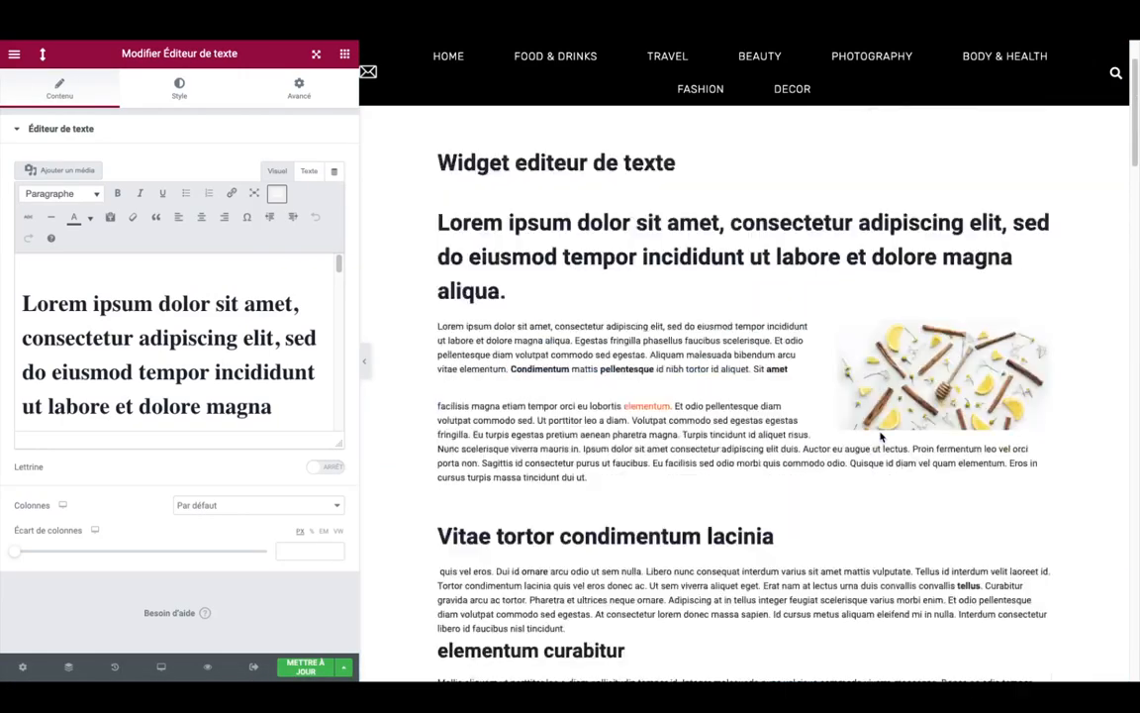
{"action": "scroll", "coordinate": [880, 437], "scroll_direction": "up", "scroll_amount": 1}
{"action": "scroll", "coordinate": [677, 408], "scroll_direction": "down", "scroll_amount": 3}
{"action": "scroll", "coordinate": [642, 408], "scroll_direction": "up", "scroll_amount": 1}
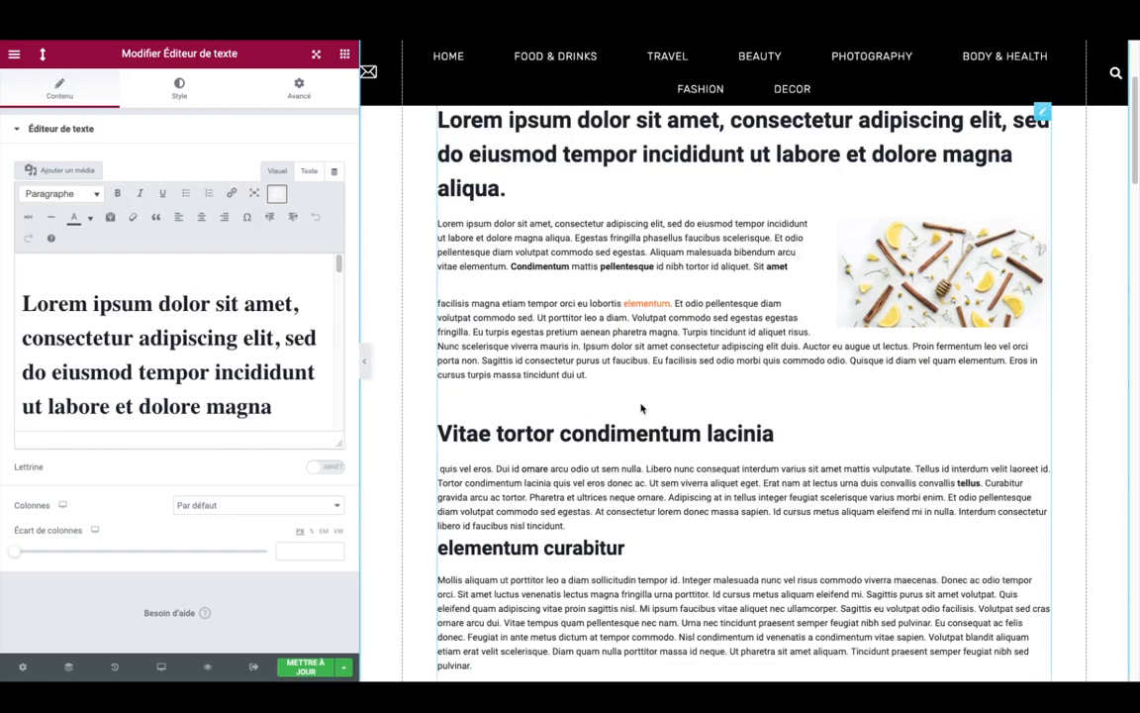
{"action": "double_click", "coordinate": [591, 314]}
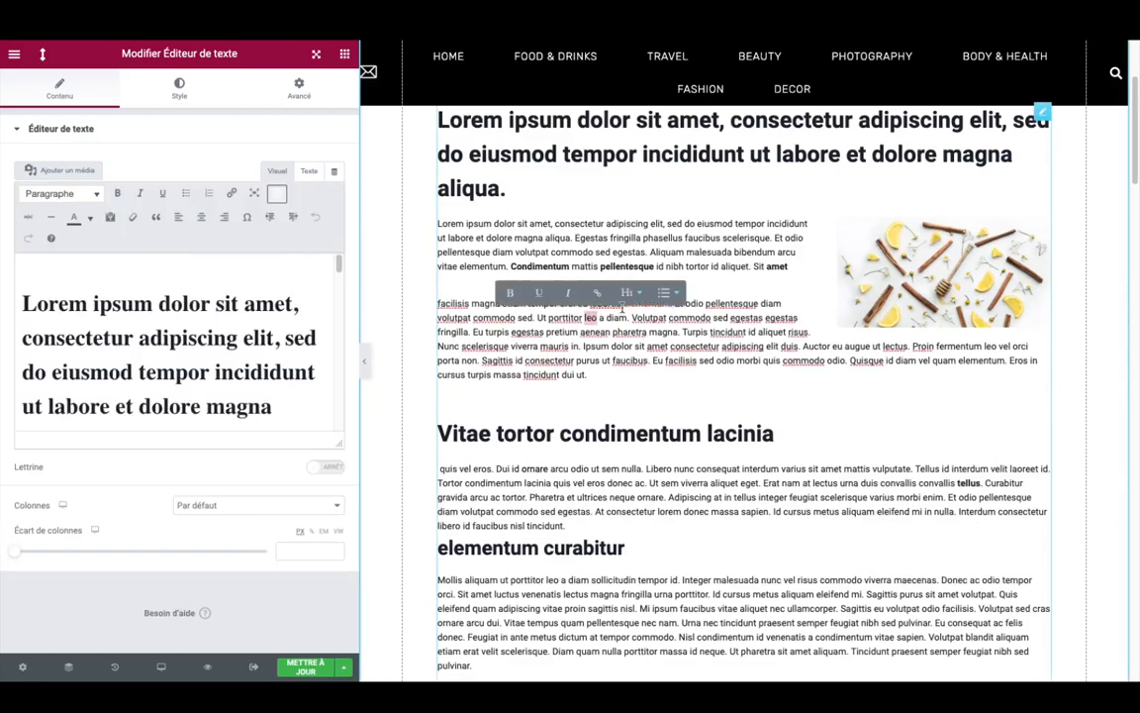
{"action": "double_click", "coordinate": [640, 304]}
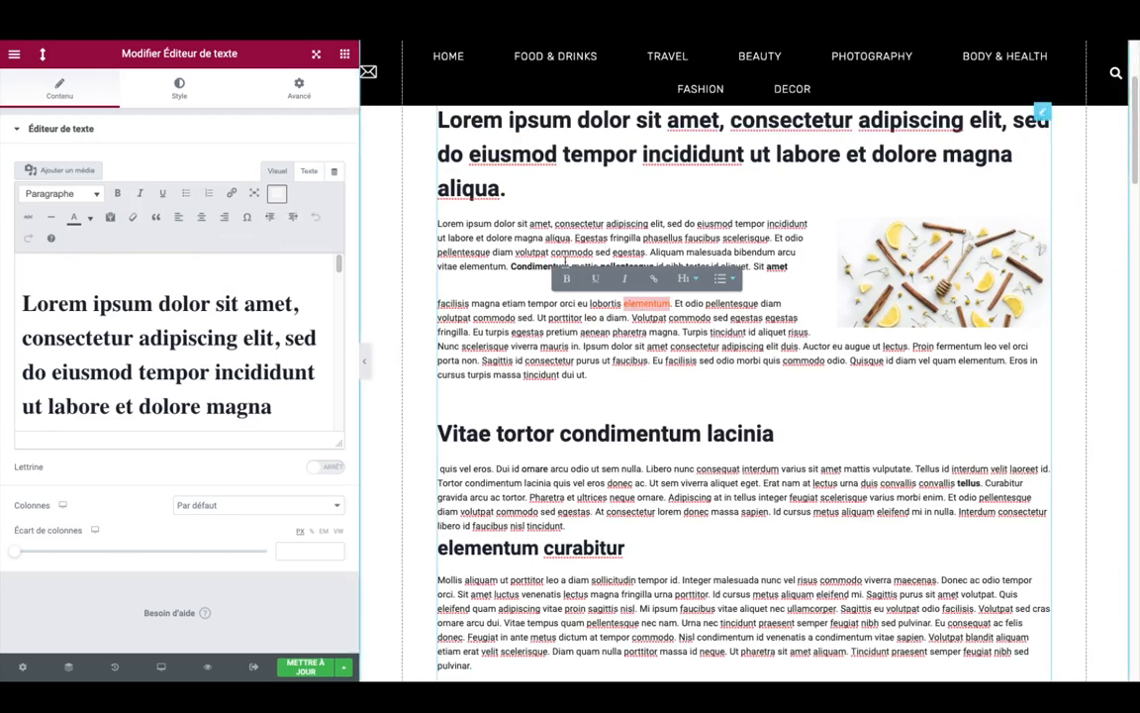
Step: Look over the heading widget section with its inner section, and open the list of available widgets
{"action": "scroll", "coordinate": [584, 307], "scroll_direction": "down", "scroll_amount": 5}
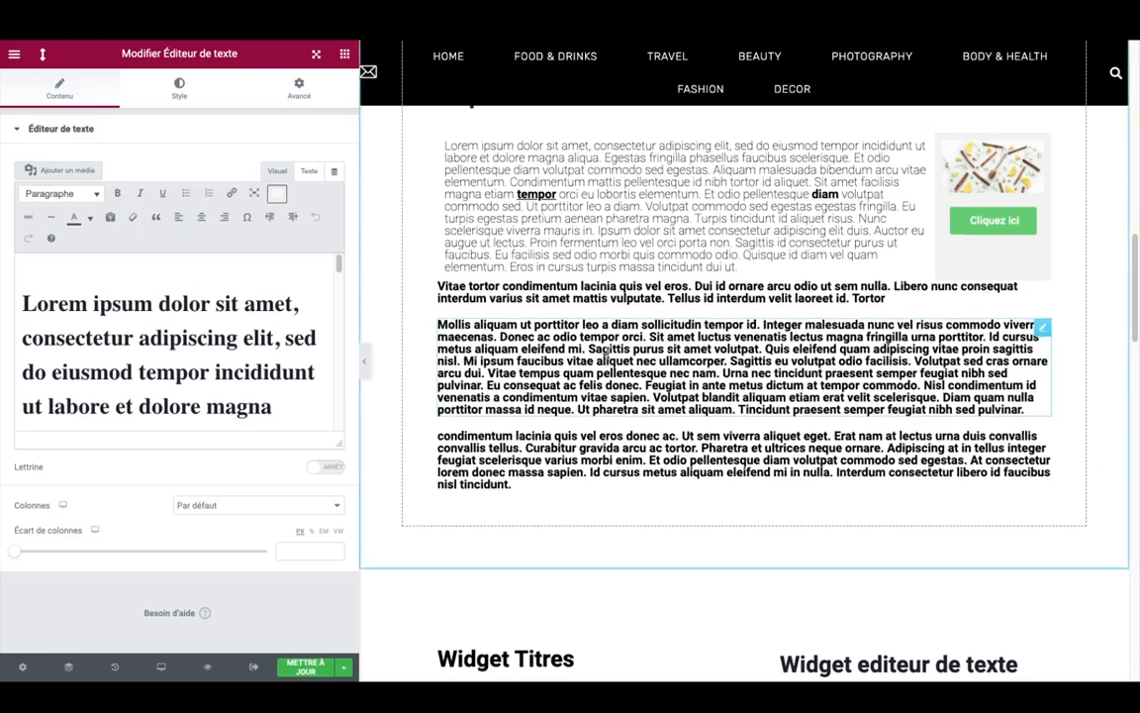
{"action": "scroll", "coordinate": [605, 351], "scroll_direction": "up", "scroll_amount": 1}
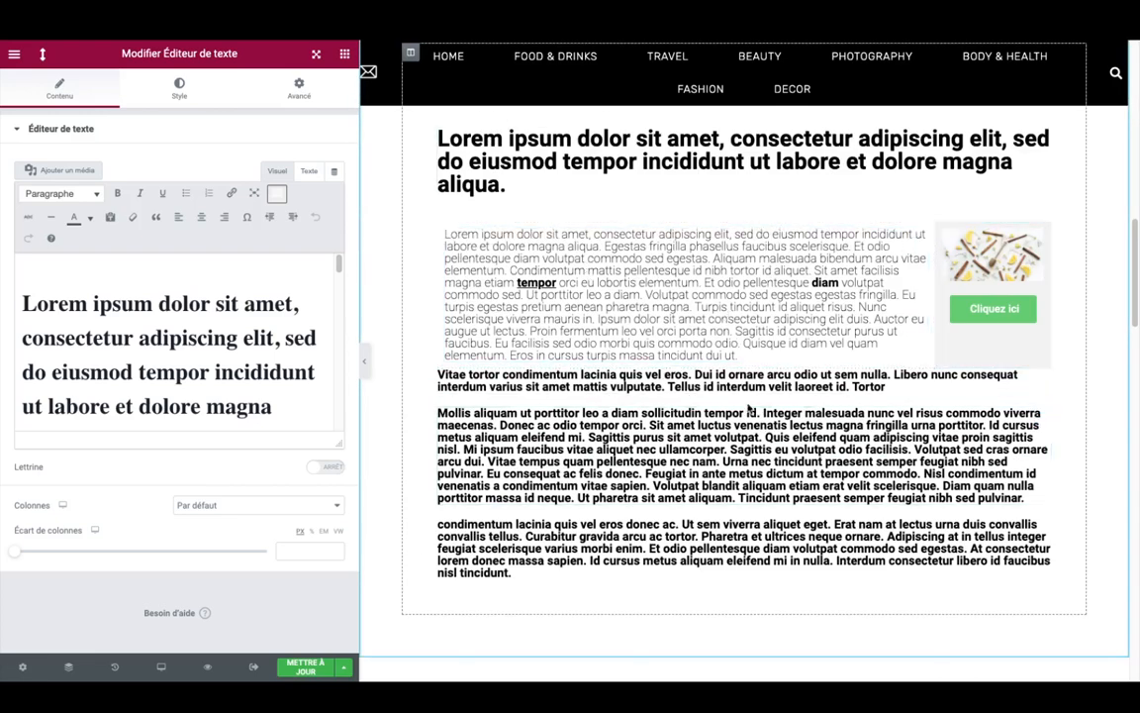
{"action": "scroll", "coordinate": [683, 317], "scroll_direction": "up", "scroll_amount": 3}
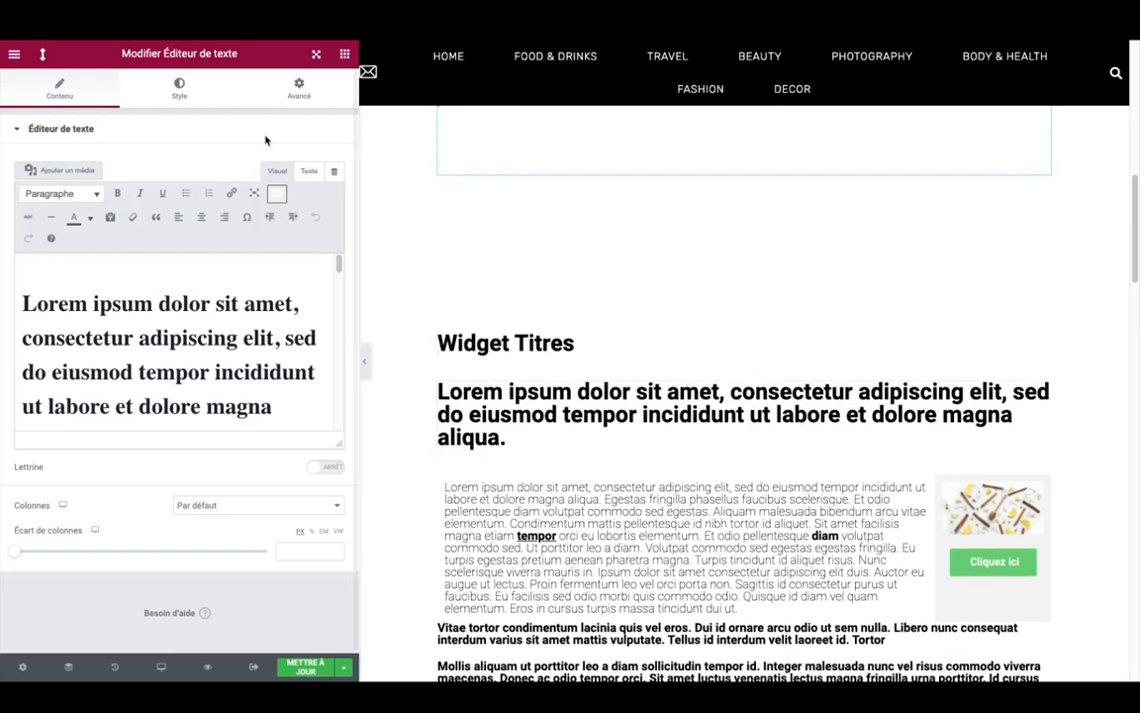
{"action": "left_click", "coordinate": [345, 54]}
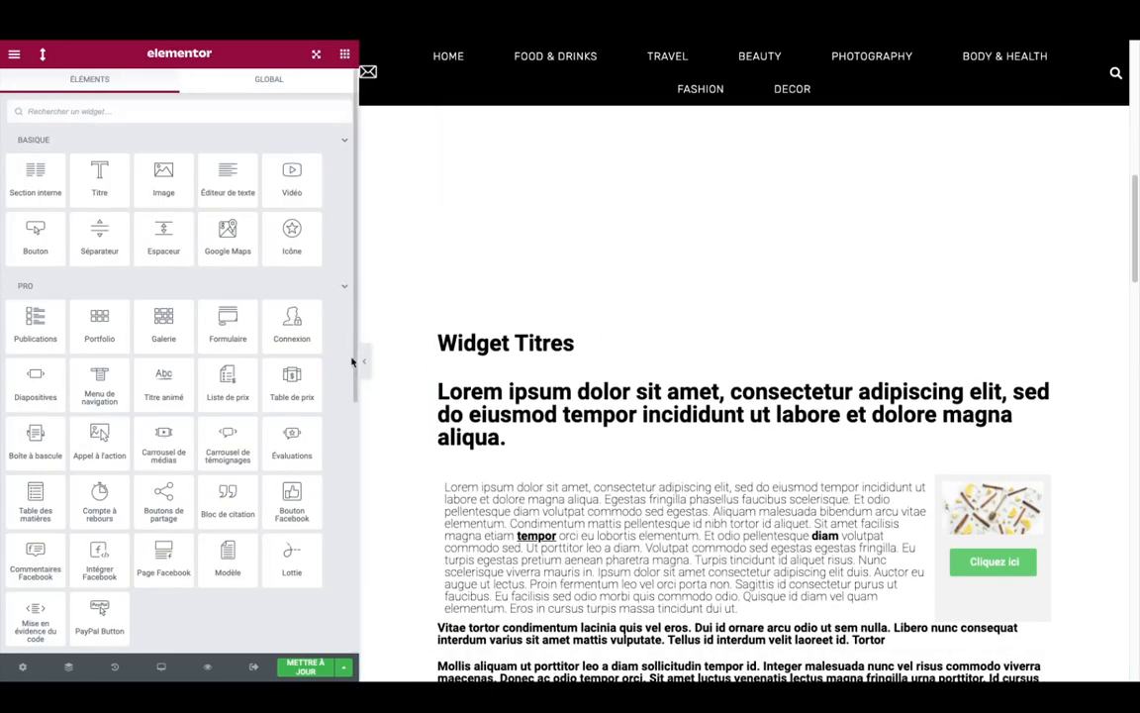
Step: Narrow the widget panel and examine the HTML tag options of the "Lorem ipsum dolor sit amet" title in the full-width heading section
{"action": "left_click_drag", "start_coordinate": [357, 357], "coordinate": [181, 336]}
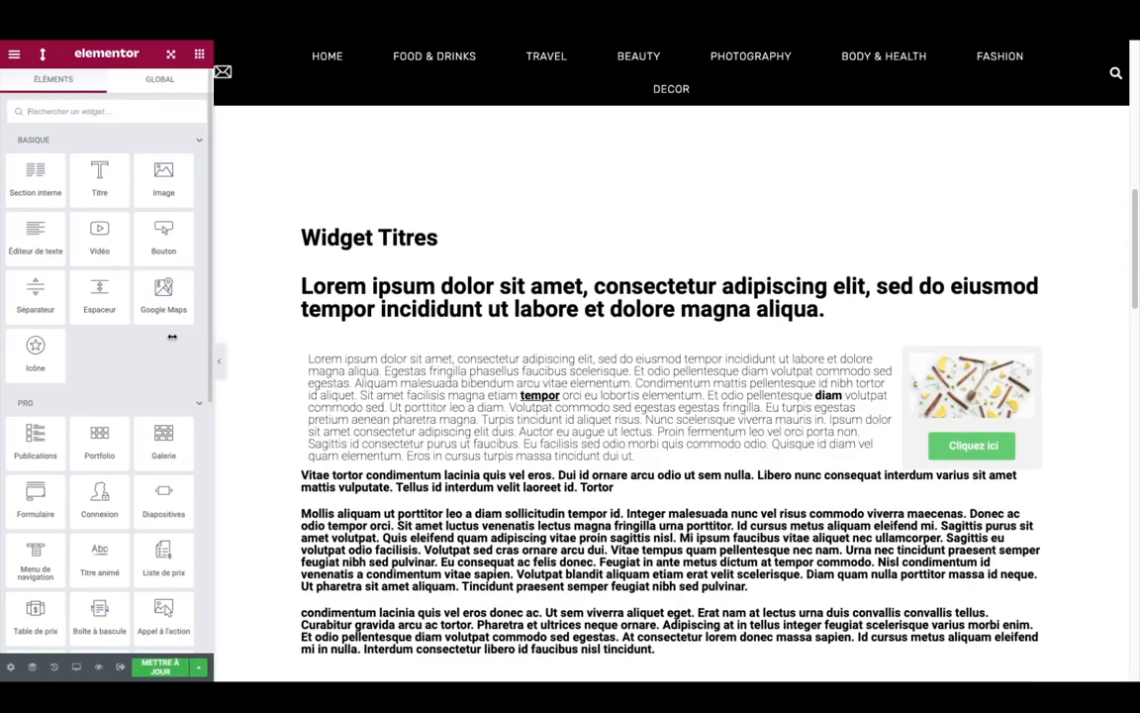
{"action": "left_click_drag", "start_coordinate": [103, 183], "coordinate": [438, 273]}
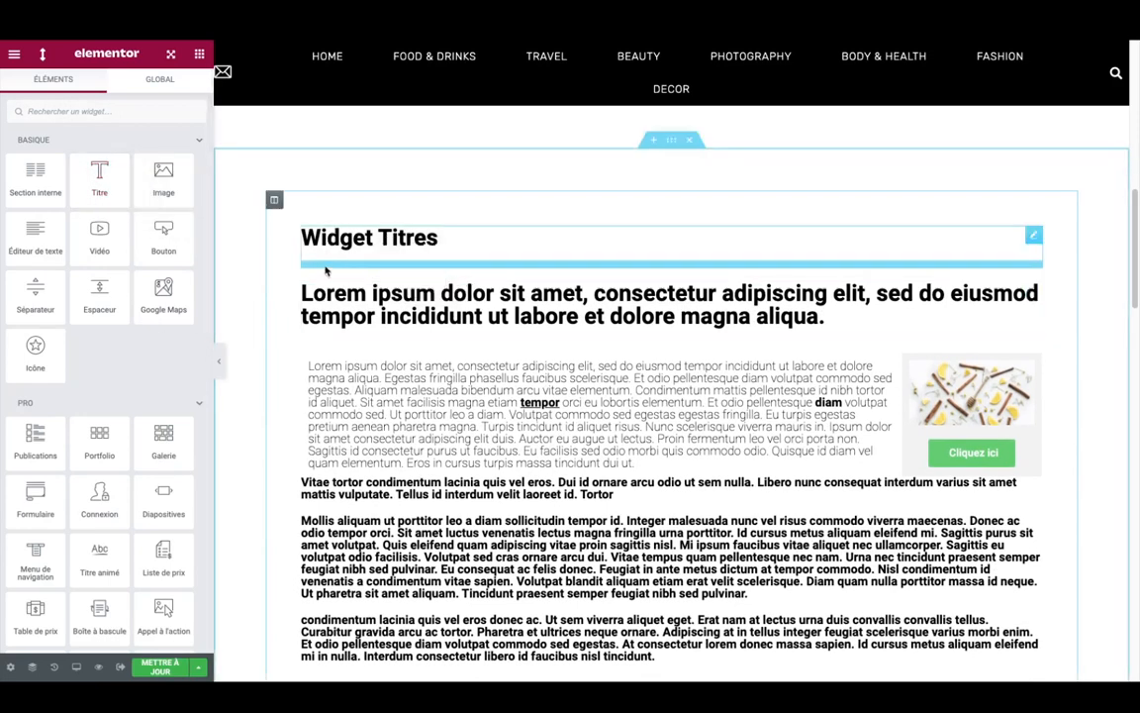
{"action": "left_click", "coordinate": [365, 313]}
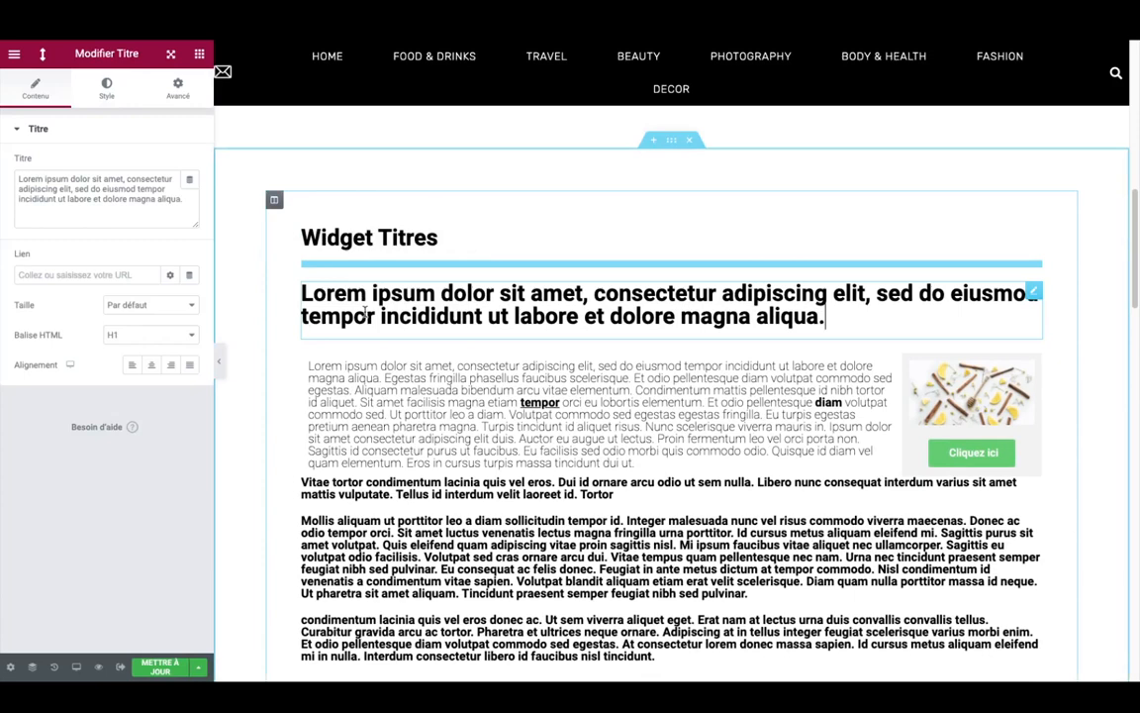
{"action": "left_click", "coordinate": [123, 335]}
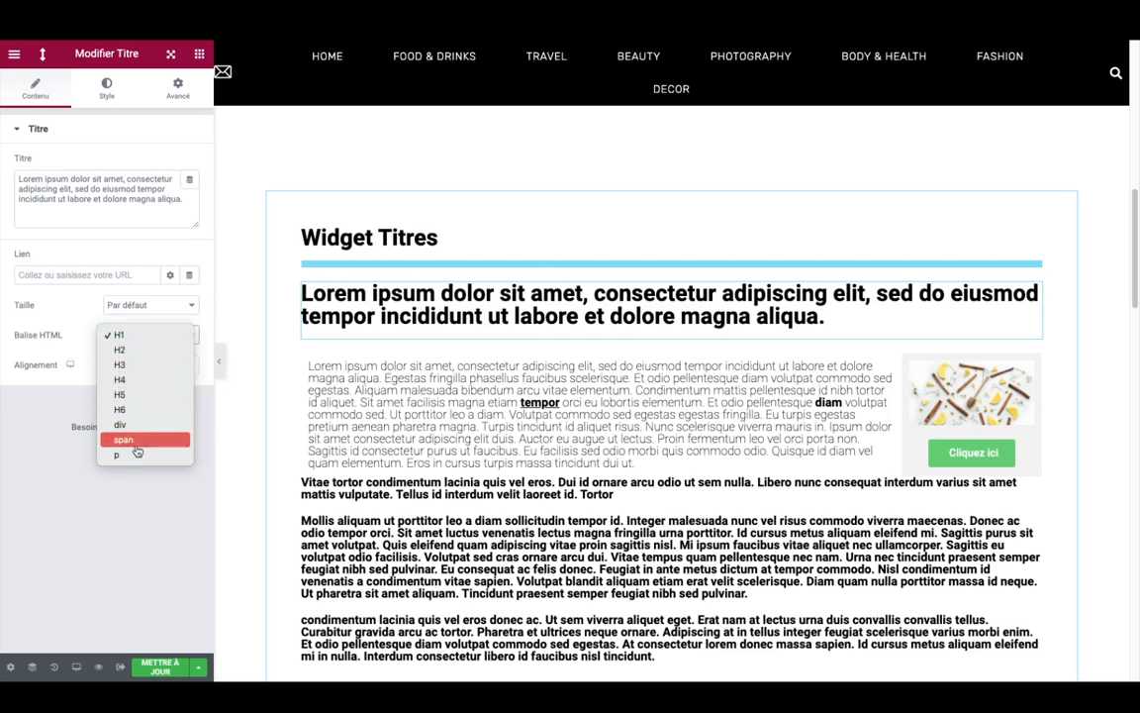
{"action": "left_click", "coordinate": [76, 194]}
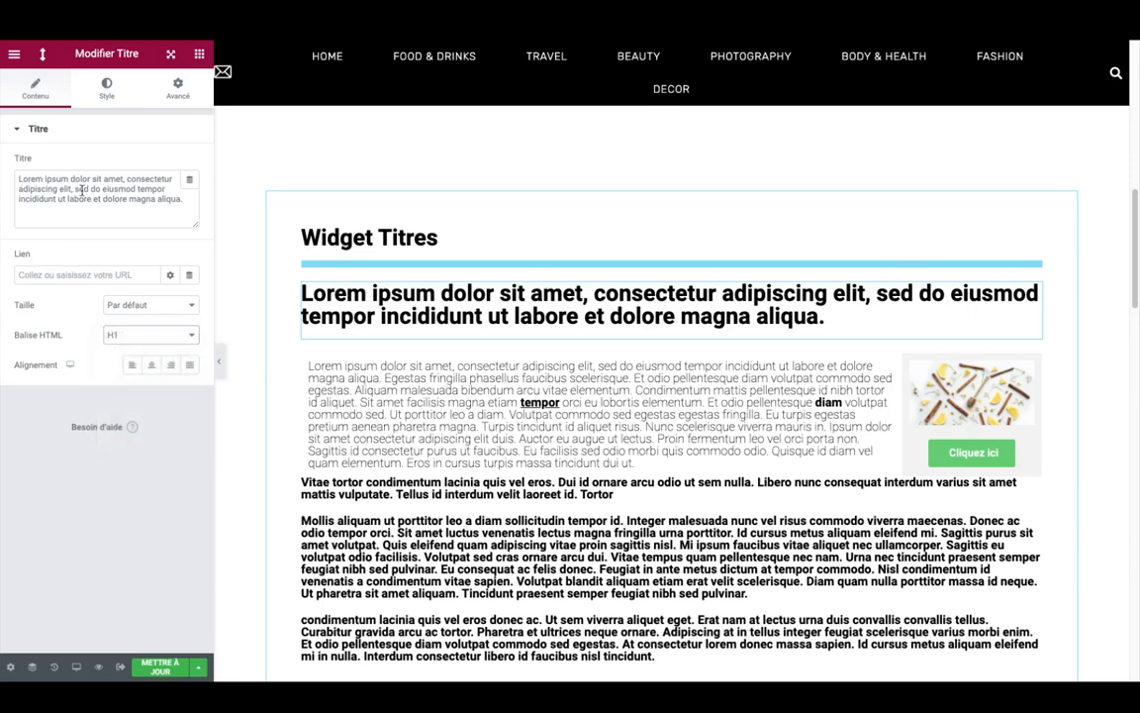
Step: Open the full-width text editor widget and compare its title, image and paragraph content with the heading widget section
{"action": "scroll", "coordinate": [696, 444], "scroll_direction": "down", "scroll_amount": 3}
{"action": "scroll", "coordinate": [696, 444], "scroll_direction": "down", "scroll_amount": 5}
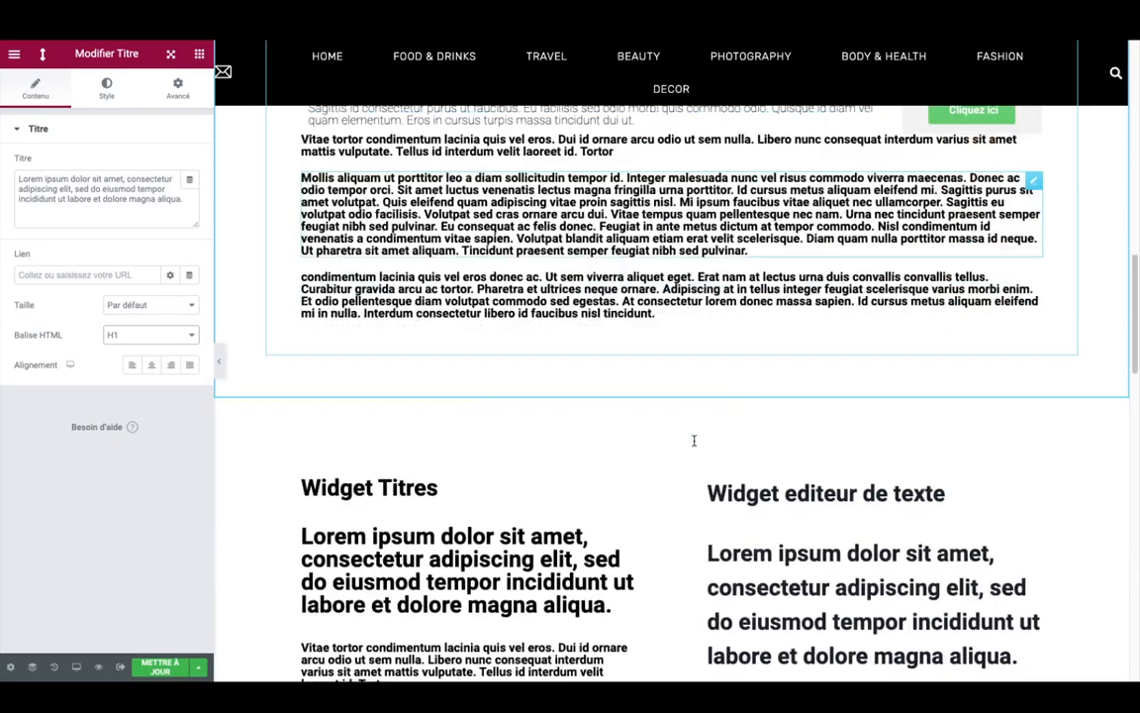
{"action": "scroll", "coordinate": [795, 429], "scroll_direction": "up", "scroll_amount": 15}
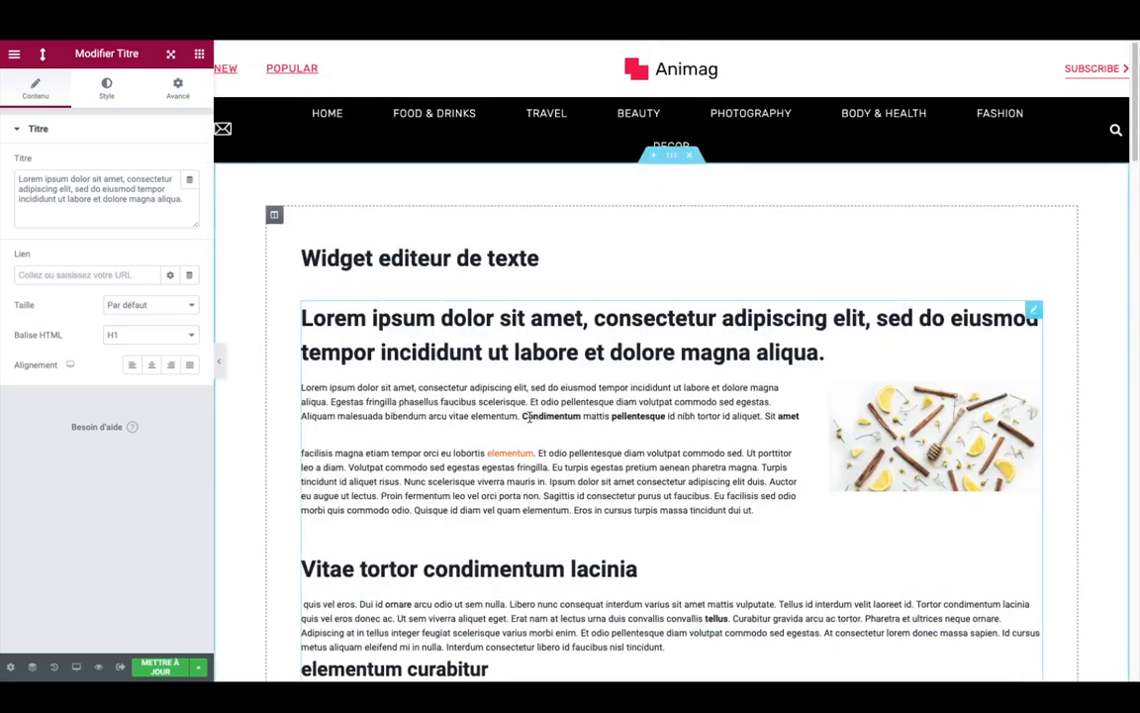
{"action": "left_click", "coordinate": [527, 417]}
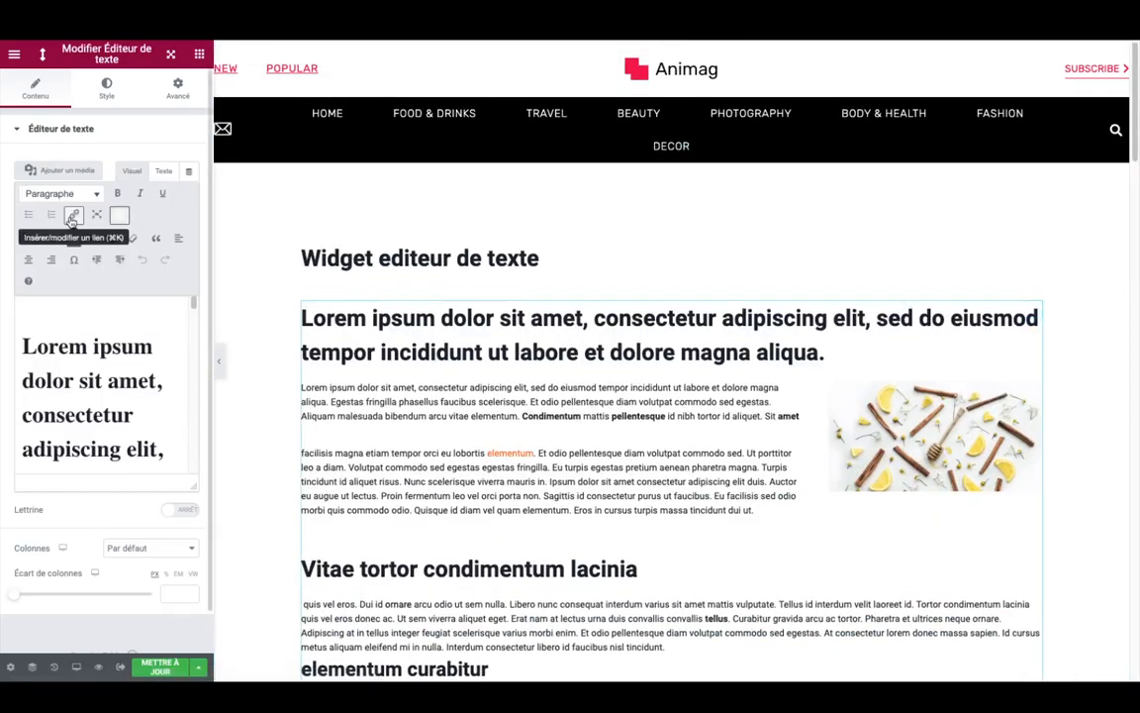
{"action": "scroll", "coordinate": [139, 359], "scroll_direction": "down", "scroll_amount": 10}
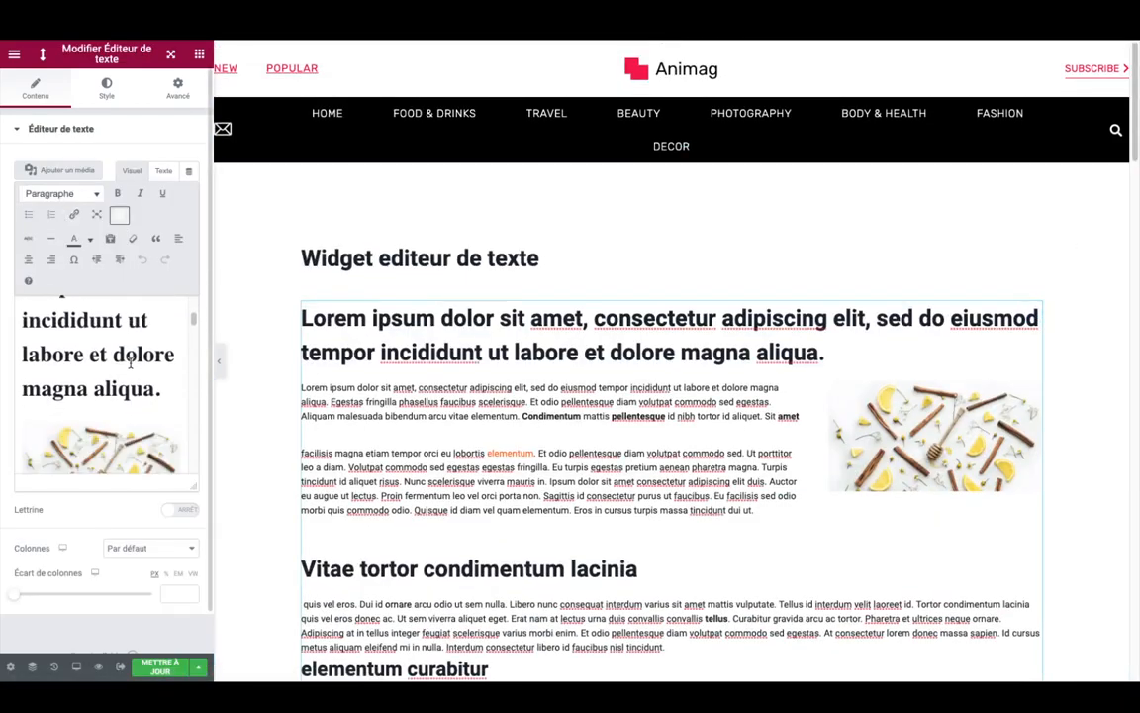
{"action": "scroll", "coordinate": [129, 362], "scroll_direction": "down", "scroll_amount": 1}
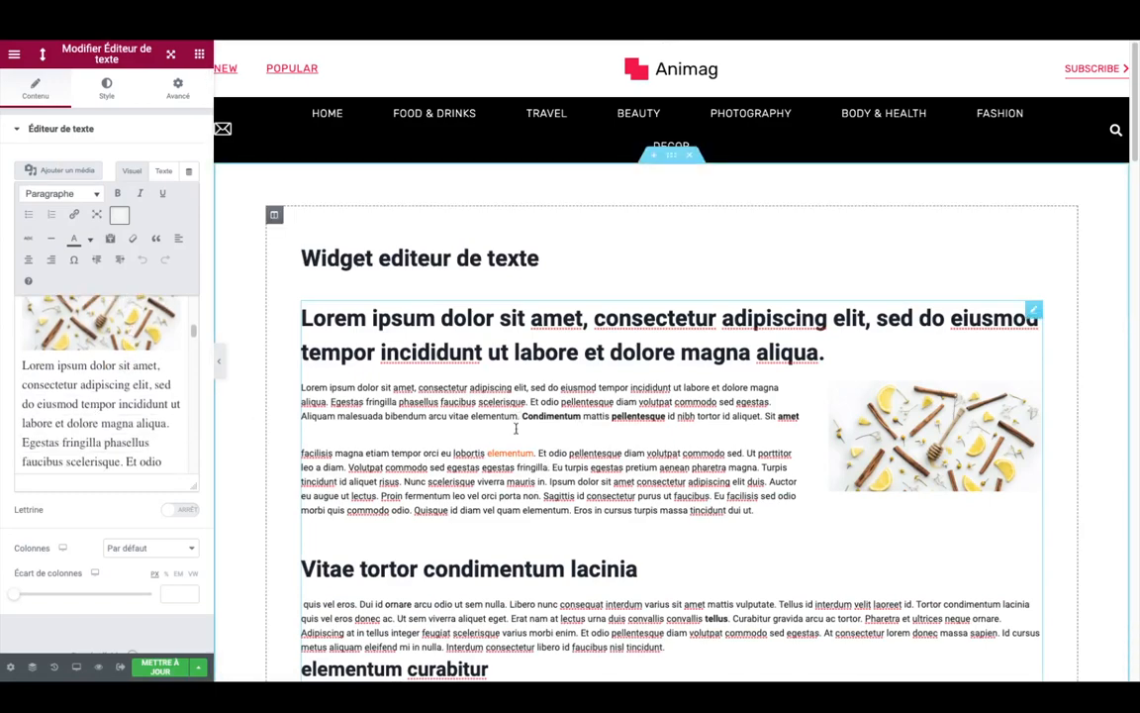
{"action": "scroll", "coordinate": [523, 456], "scroll_direction": "down", "scroll_amount": 8}
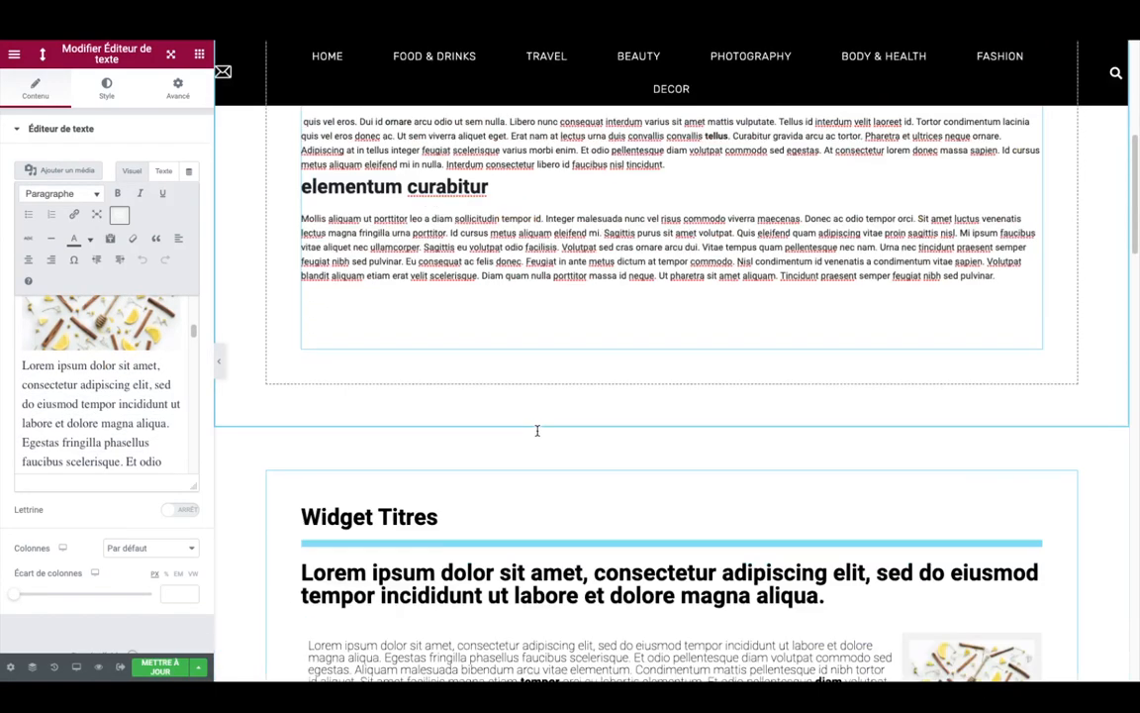
{"action": "scroll", "coordinate": [832, 438], "scroll_direction": "up", "scroll_amount": 8}
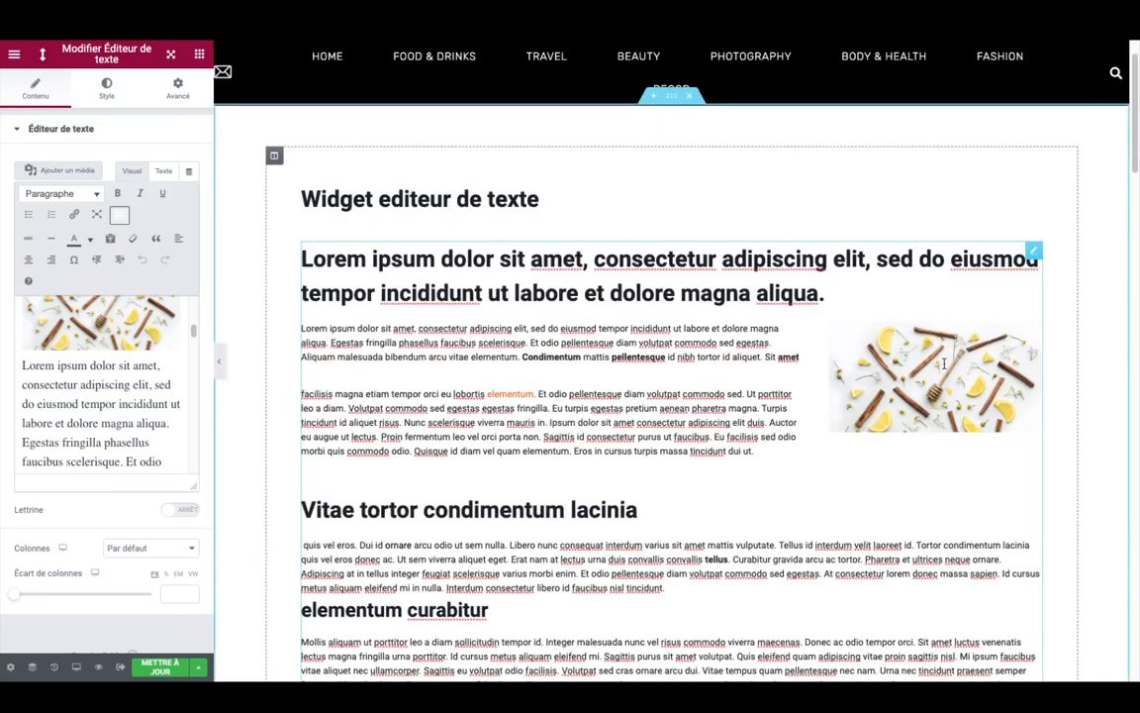
Step: Examine the HTML source of the full-width text editor widget's content, and return to the visual view
{"action": "left_click", "coordinate": [165, 172]}
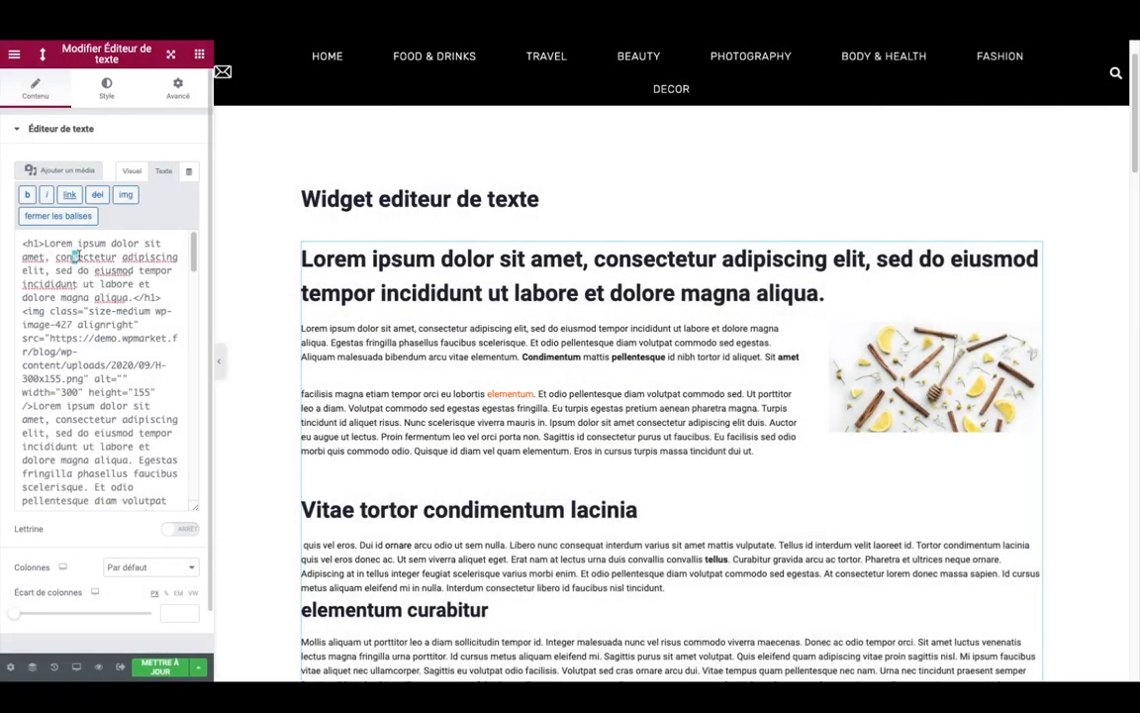
{"action": "left_click_drag", "start_coordinate": [74, 257], "coordinate": [96, 426]}
{"action": "scroll", "coordinate": [96, 426], "scroll_direction": "down", "scroll_amount": 3}
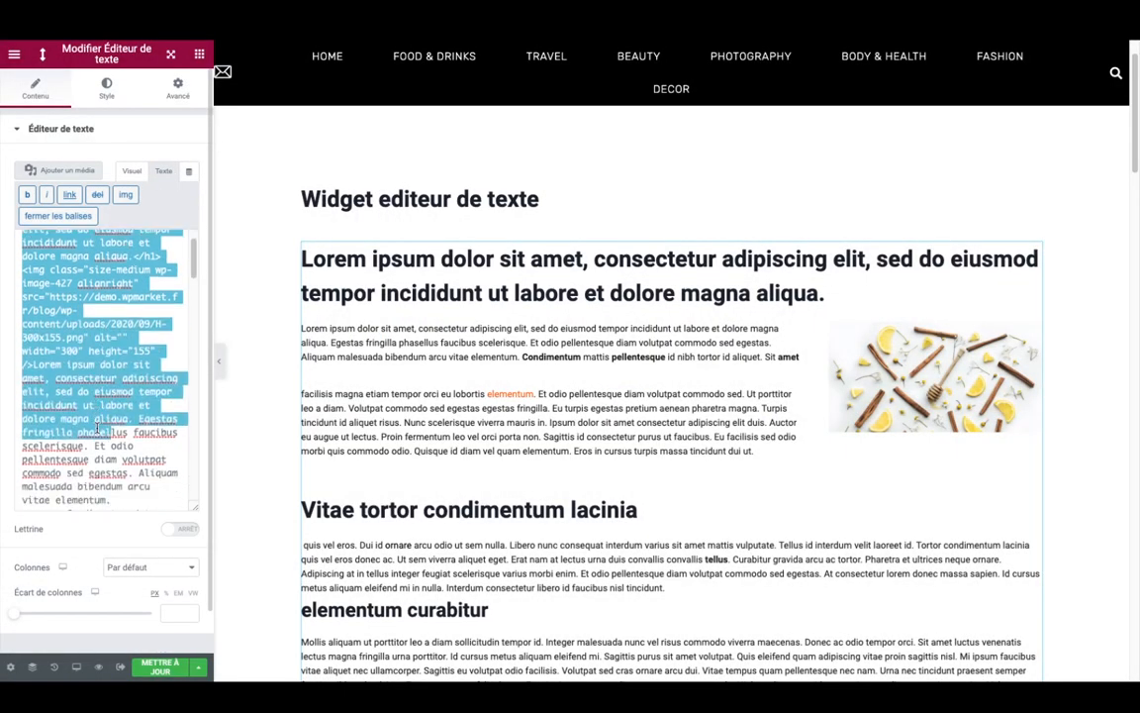
{"action": "scroll", "coordinate": [96, 426], "scroll_direction": "down", "scroll_amount": 3}
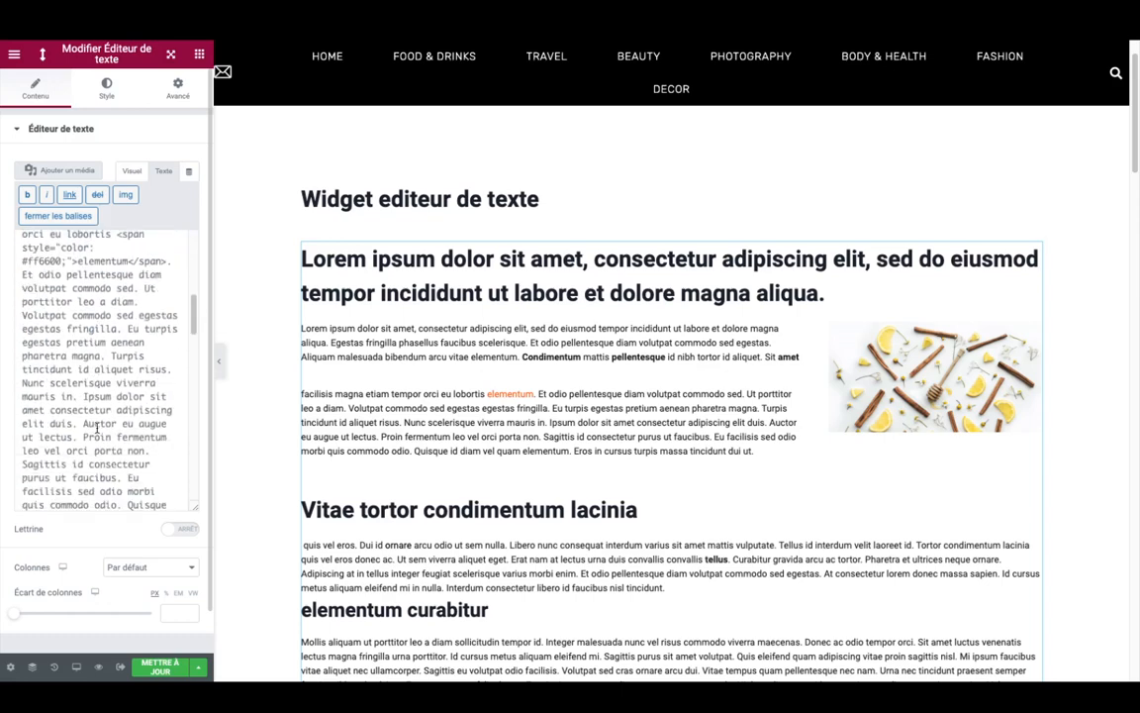
{"action": "scroll", "coordinate": [107, 368], "scroll_direction": "up", "scroll_amount": 6}
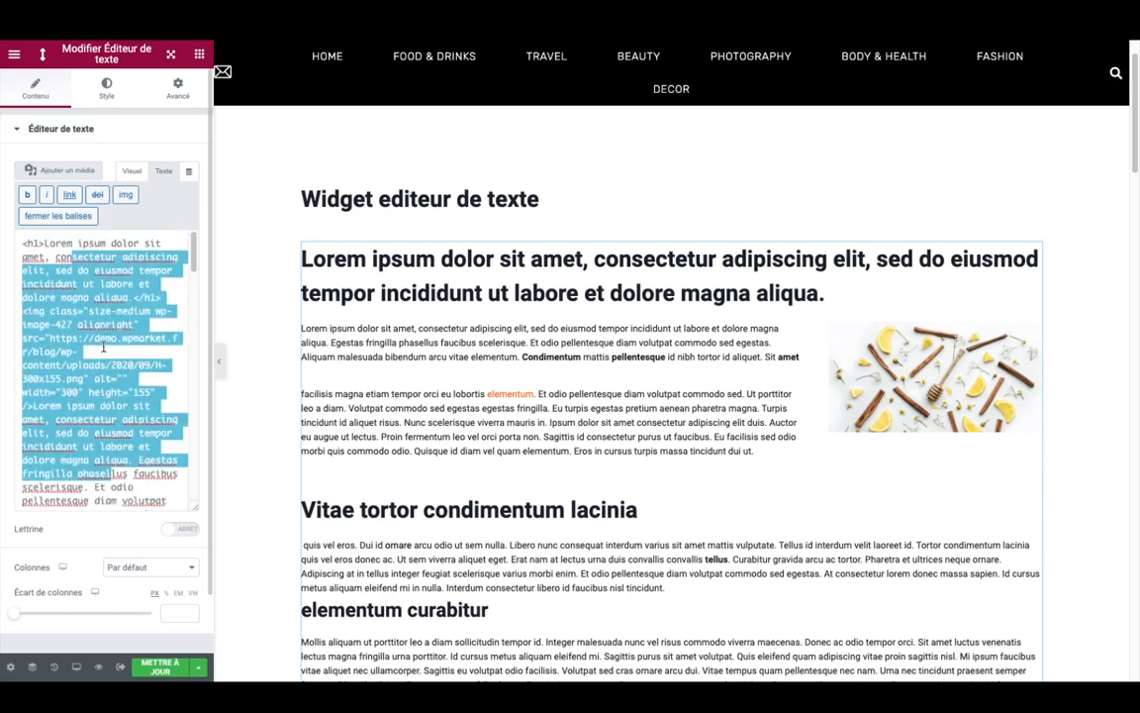
{"action": "left_click", "coordinate": [129, 171]}
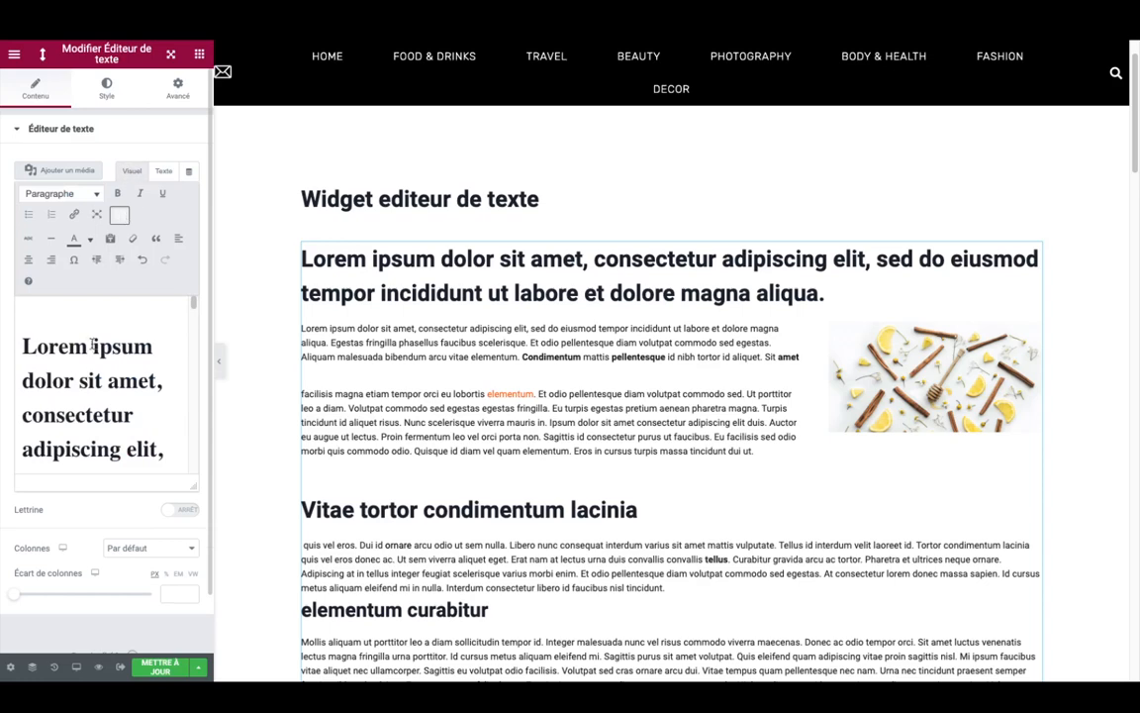
Step: Widen the panel, highlight the inline color style of the orange word "elementum" in the text editor's HTML source, and return to the visual view
{"action": "left_click_drag", "start_coordinate": [214, 364], "coordinate": [305, 376]}
{"action": "scroll", "coordinate": [94, 327], "scroll_direction": "down", "scroll_amount": 10}
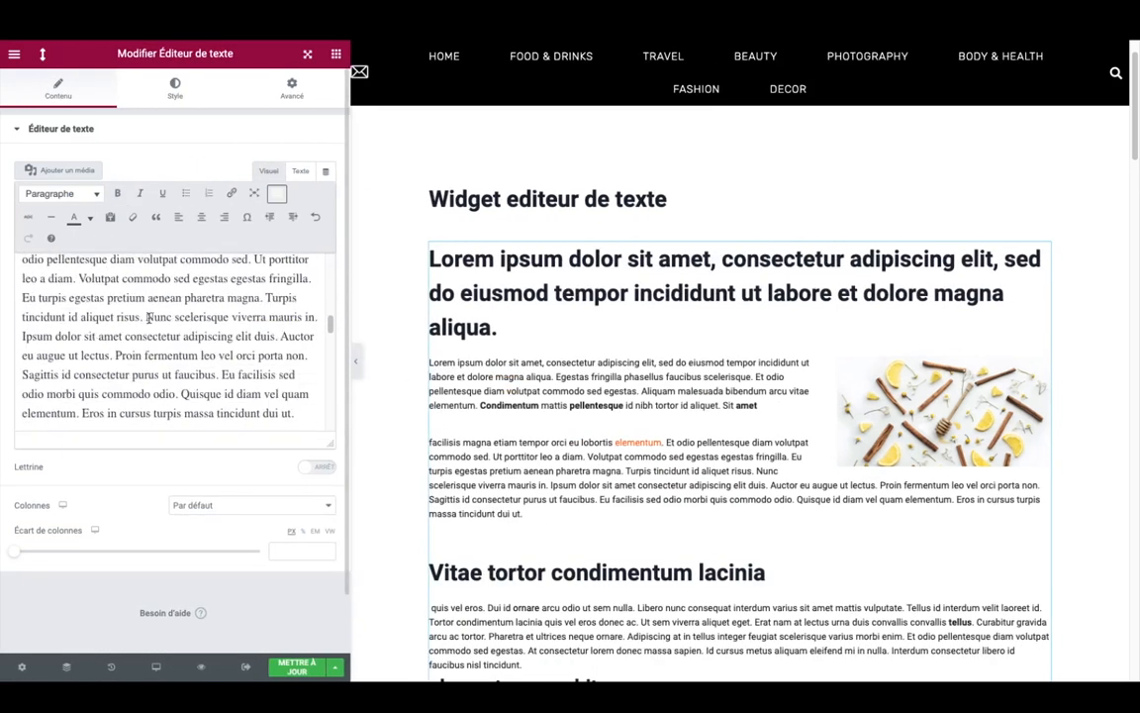
{"action": "left_click", "coordinate": [272, 283]}
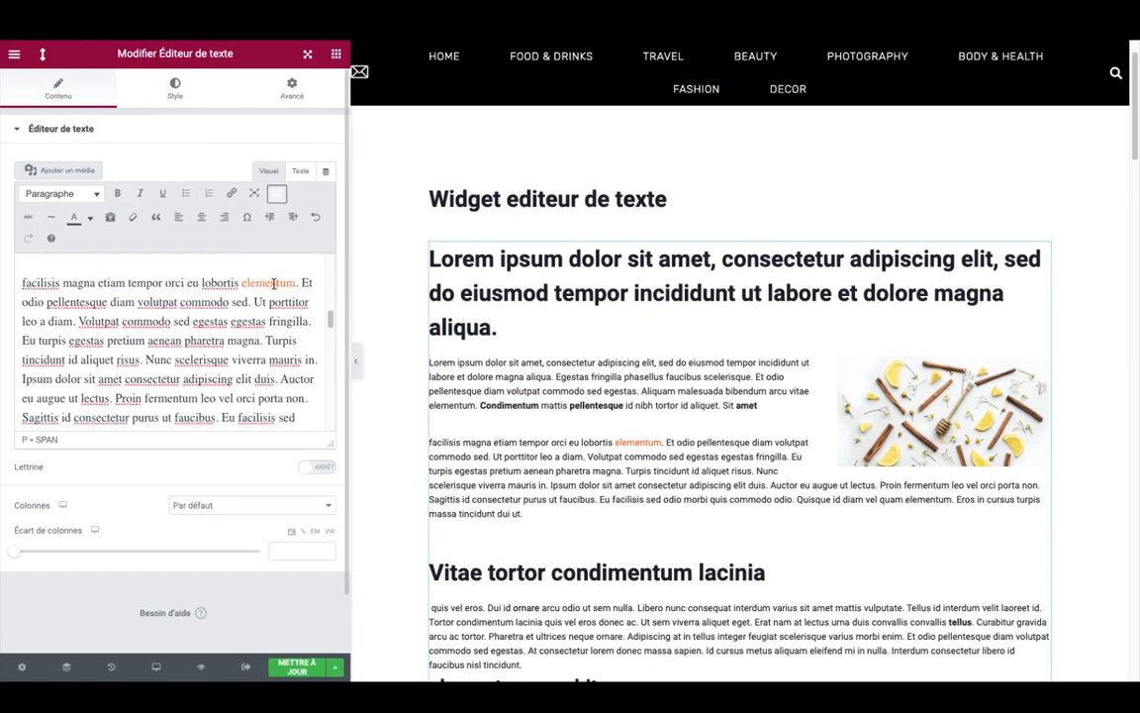
{"action": "left_click", "coordinate": [300, 173]}
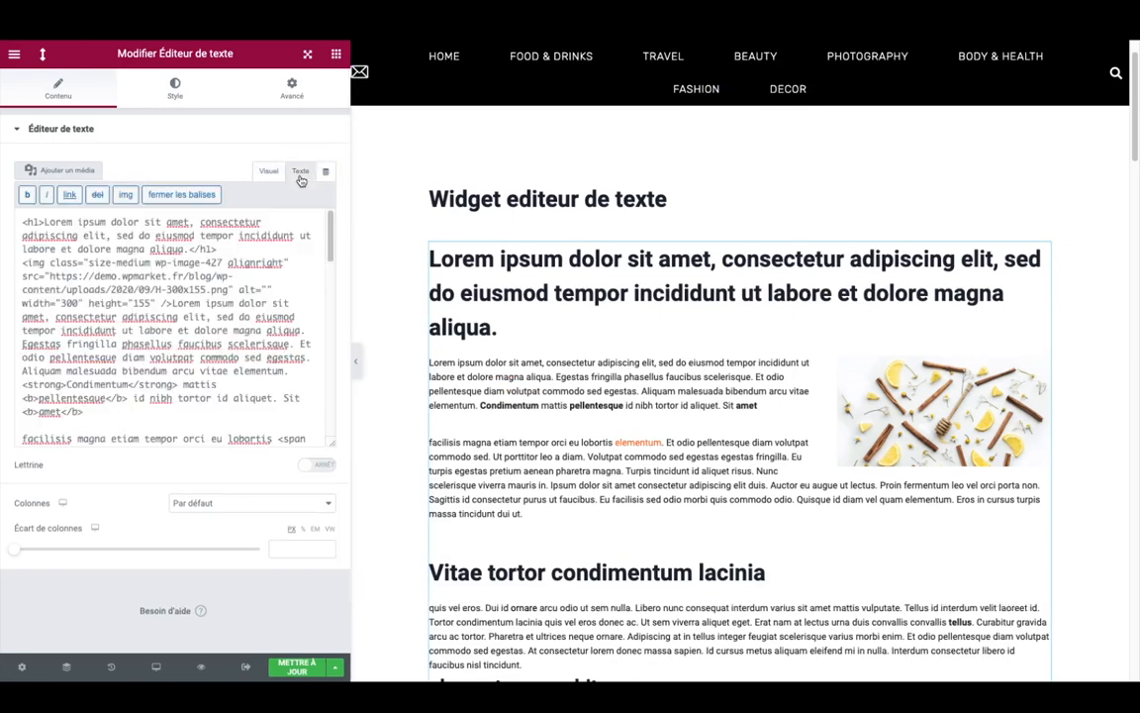
{"action": "scroll", "coordinate": [228, 288], "scroll_direction": "down", "scroll_amount": 2}
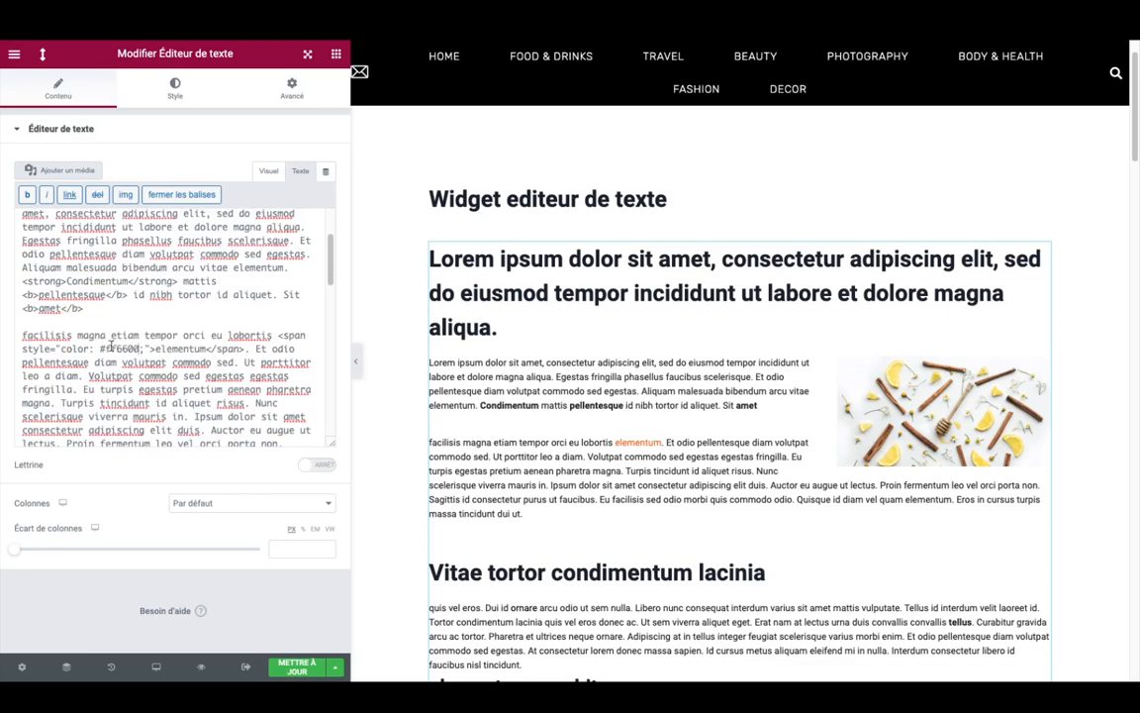
{"action": "left_click_drag", "start_coordinate": [139, 348], "coordinate": [56, 349]}
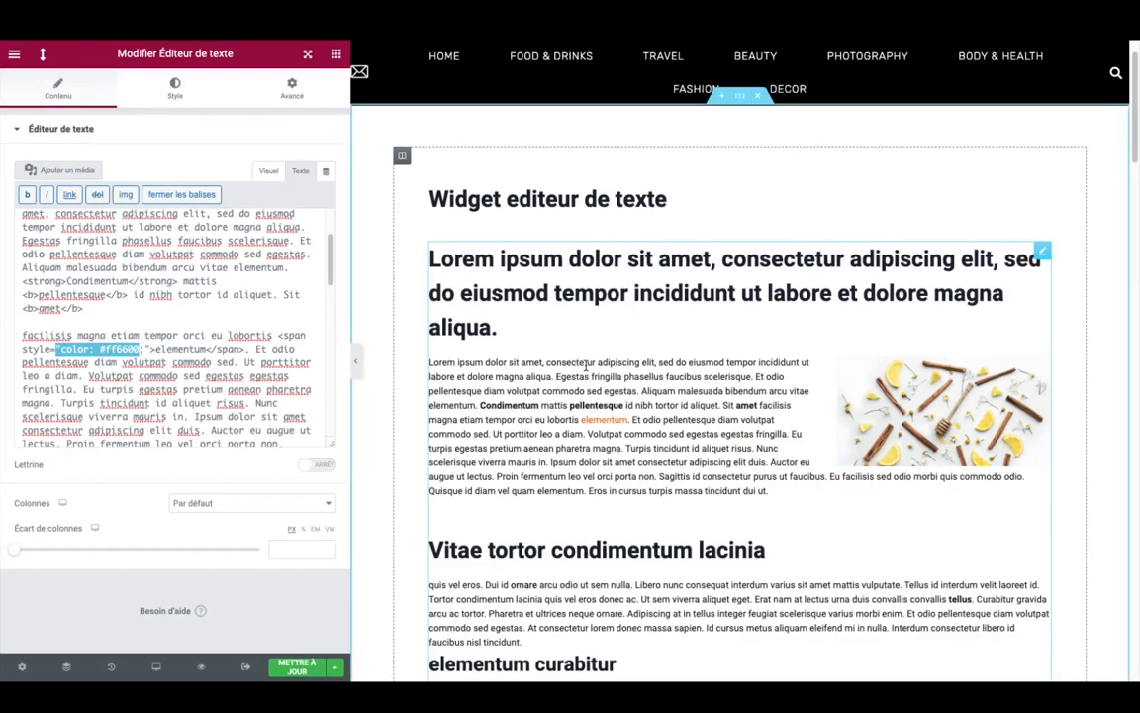
{"action": "scroll", "coordinate": [585, 366], "scroll_direction": "down", "scroll_amount": 1}
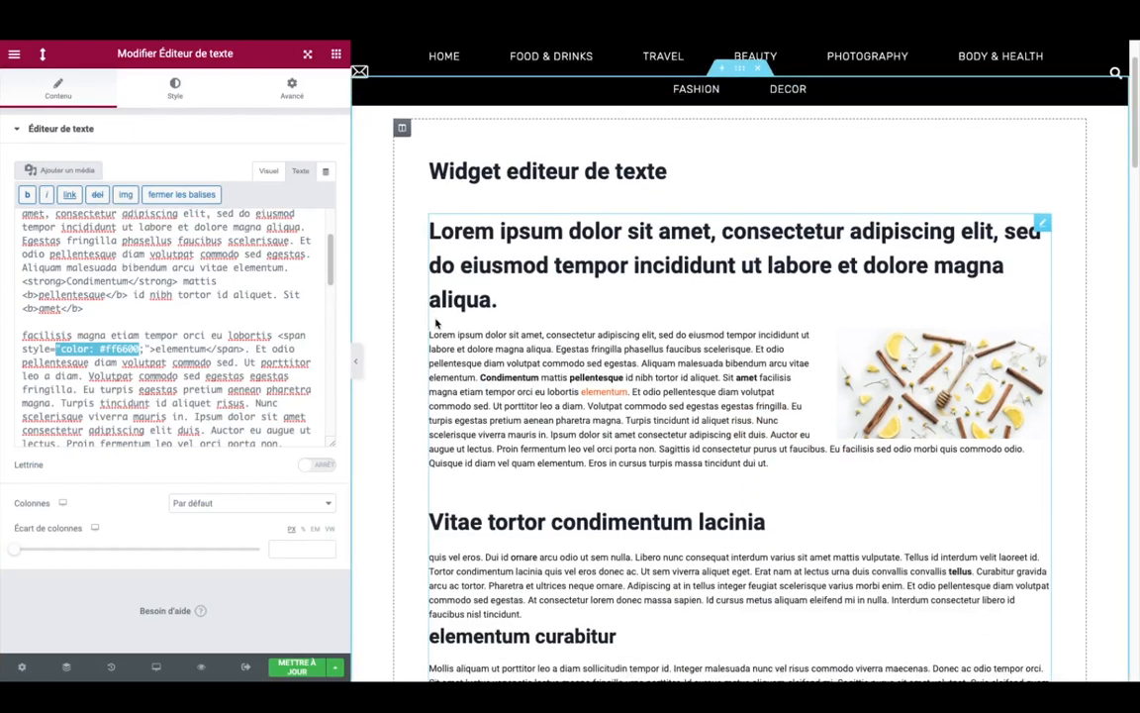
{"action": "left_click", "coordinate": [268, 171]}
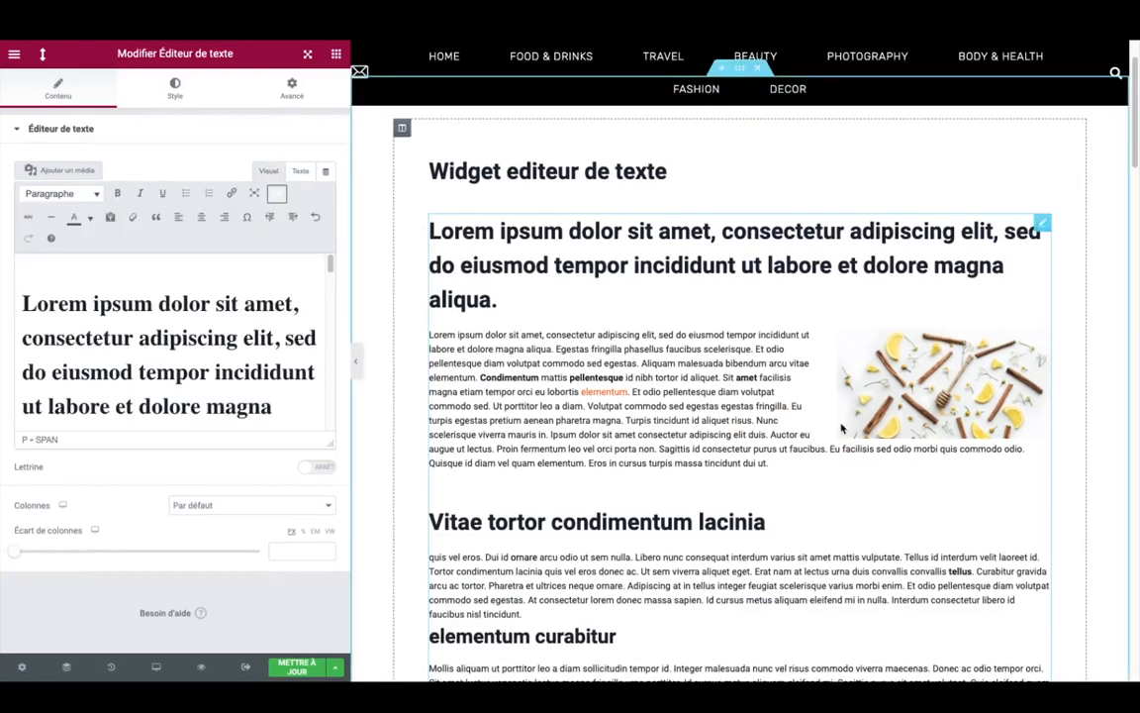
{"action": "scroll", "coordinate": [738, 375], "scroll_direction": "down", "scroll_amount": 1}
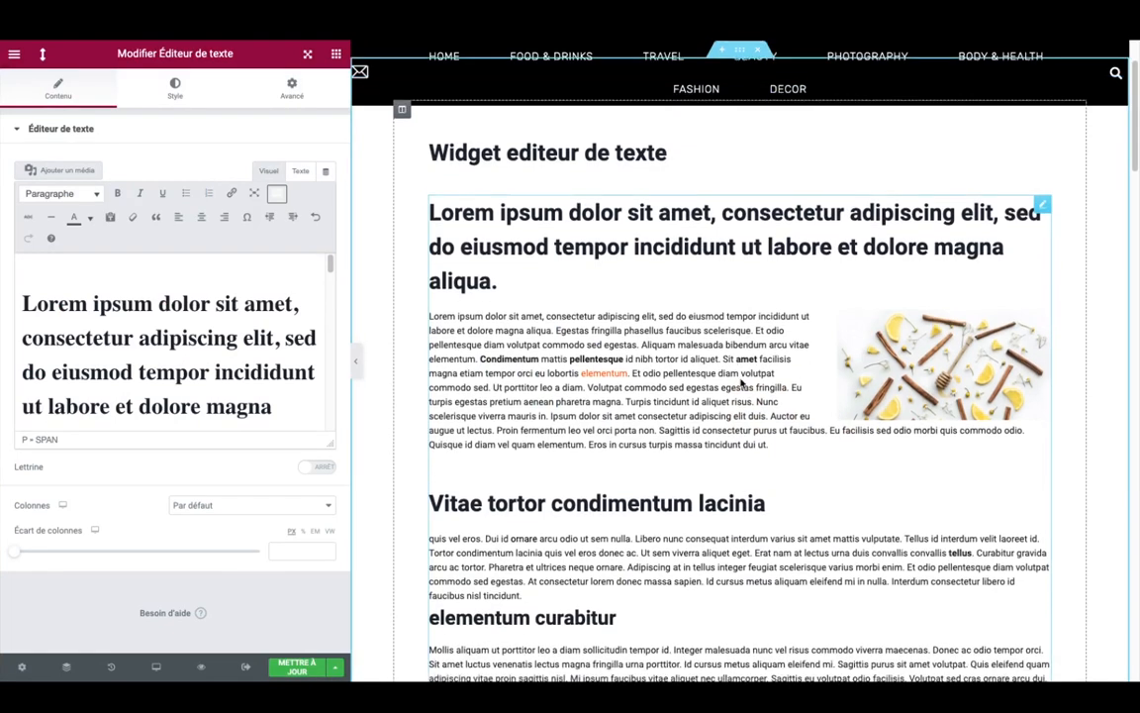
{"action": "left_click", "coordinate": [913, 365]}
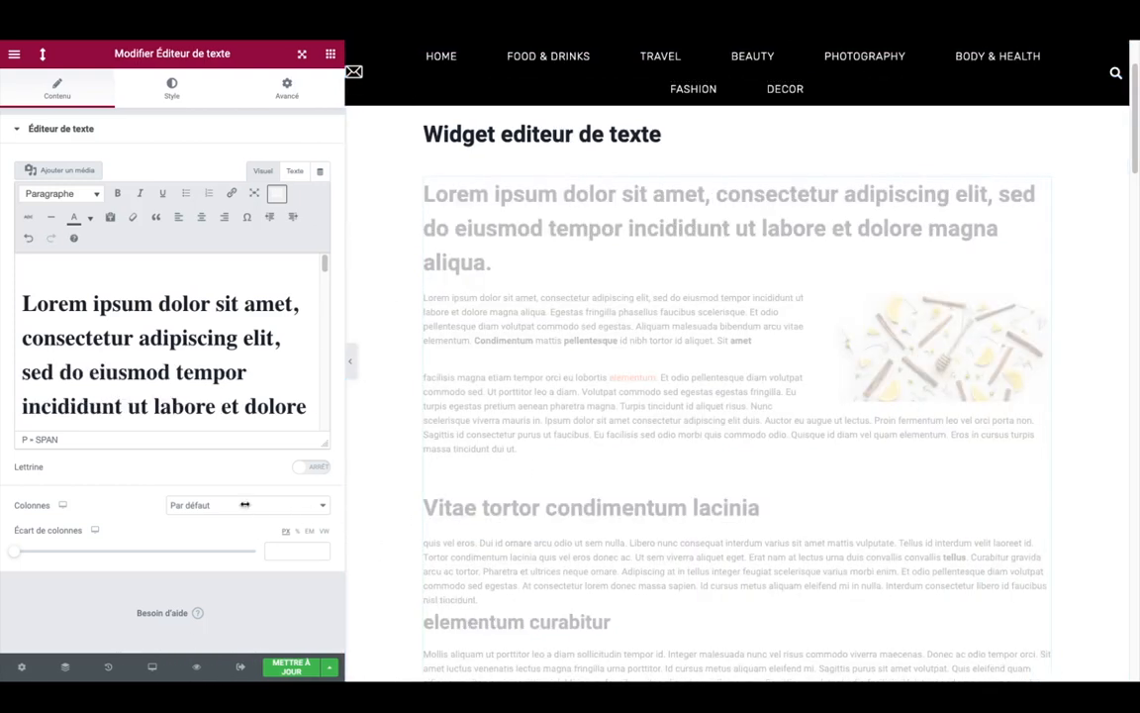
Step: Set the font weight to 100 and the line height to 1.1 em for the heading widget paragraph in the inner section
{"action": "left_click_drag", "start_coordinate": [244, 505], "coordinate": [198, 499]}
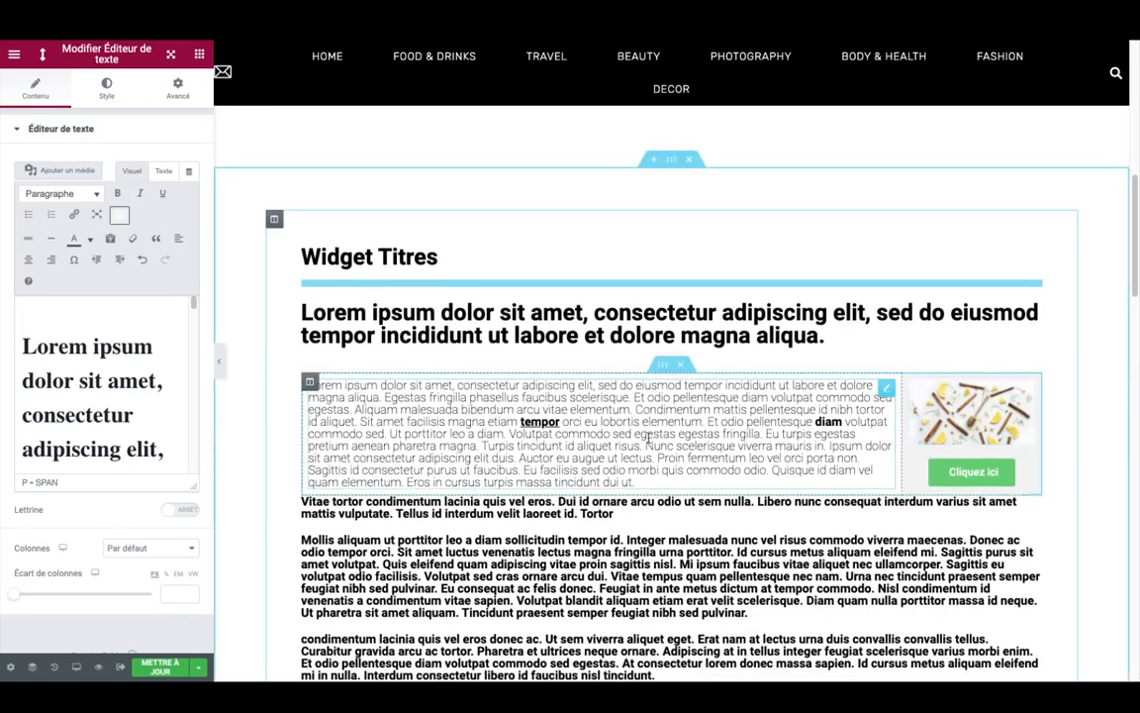
{"action": "left_click", "coordinate": [410, 451]}
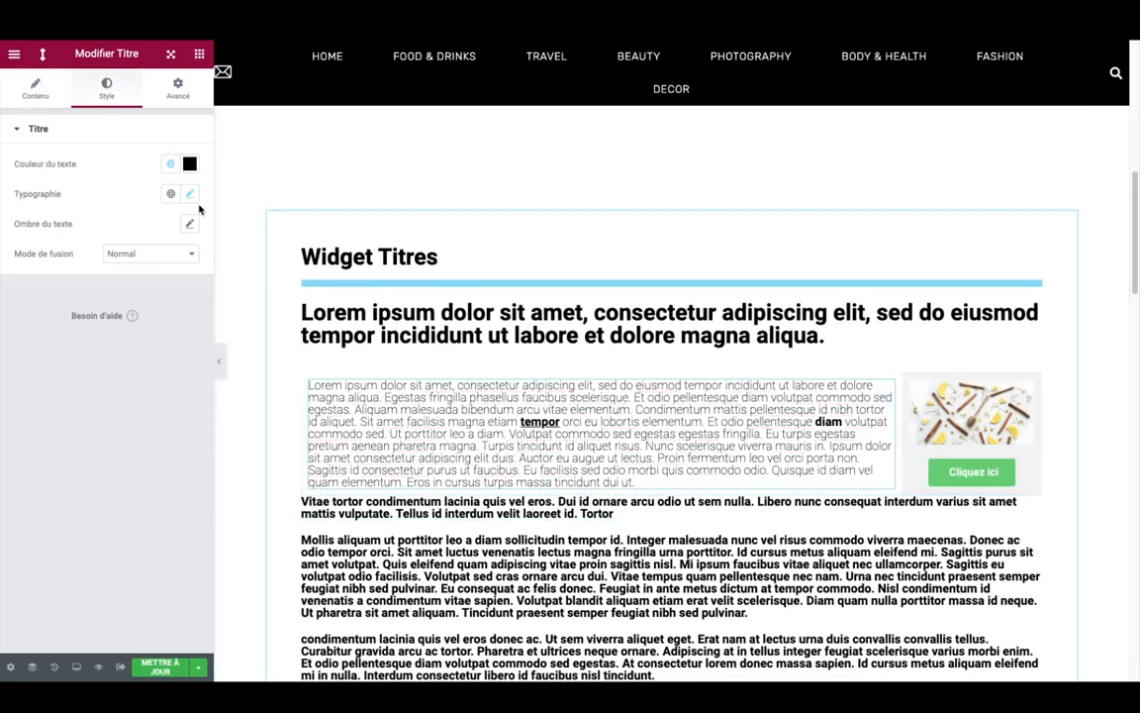
{"action": "left_click", "coordinate": [191, 195]}
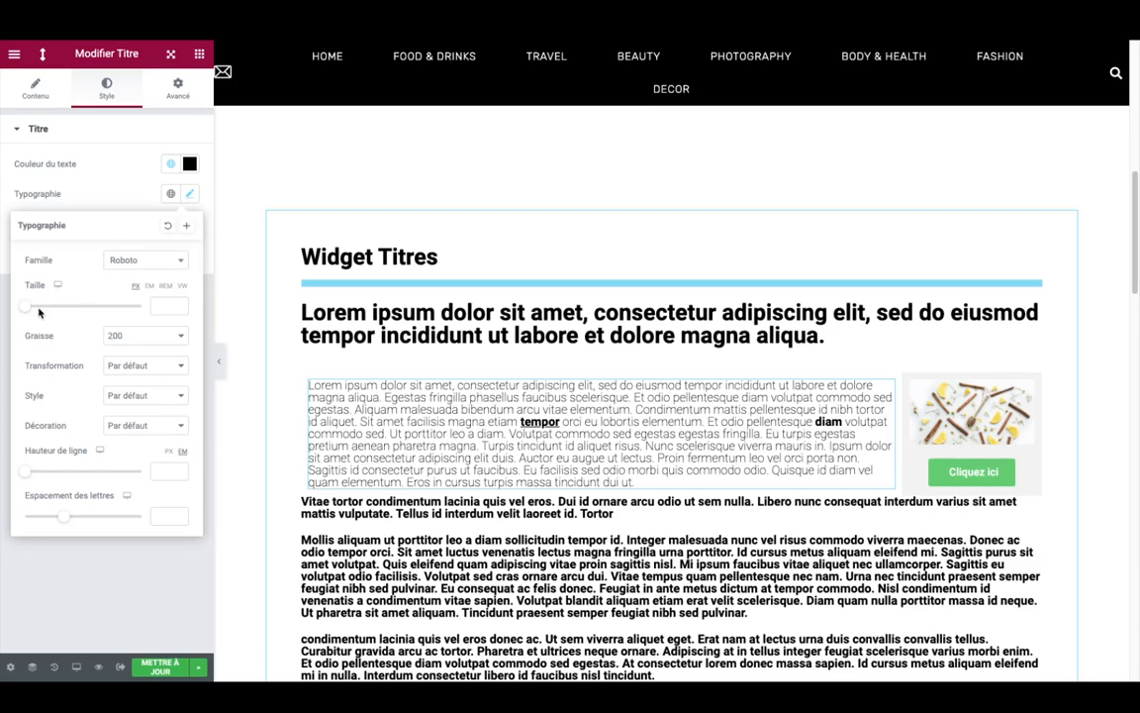
{"action": "left_click", "coordinate": [130, 337]}
{"action": "left_click", "coordinate": [123, 320]}
{"action": "left_click_drag", "start_coordinate": [18, 478], "coordinate": [37, 482]}
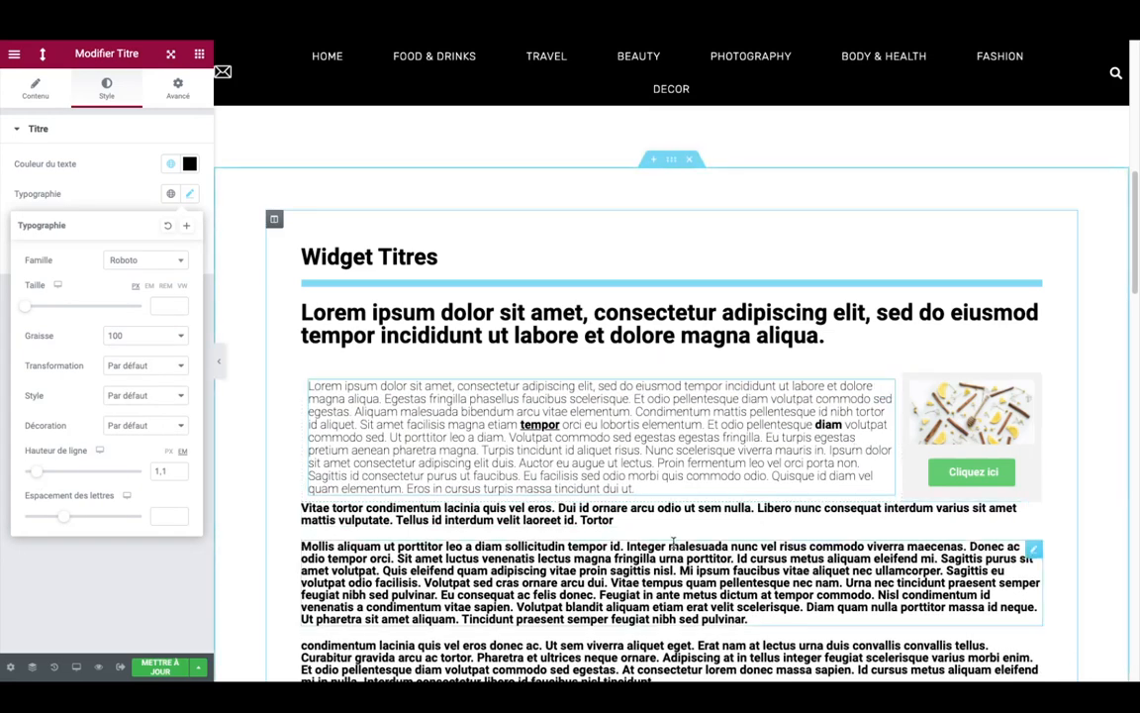
Step: Copy the inner-section paragraph's style to the "Vitae tortor condimentum" and "Mollis aliquam" heading widgets below it
{"action": "scroll", "coordinate": [636, 540], "scroll_direction": "down", "scroll_amount": 1}
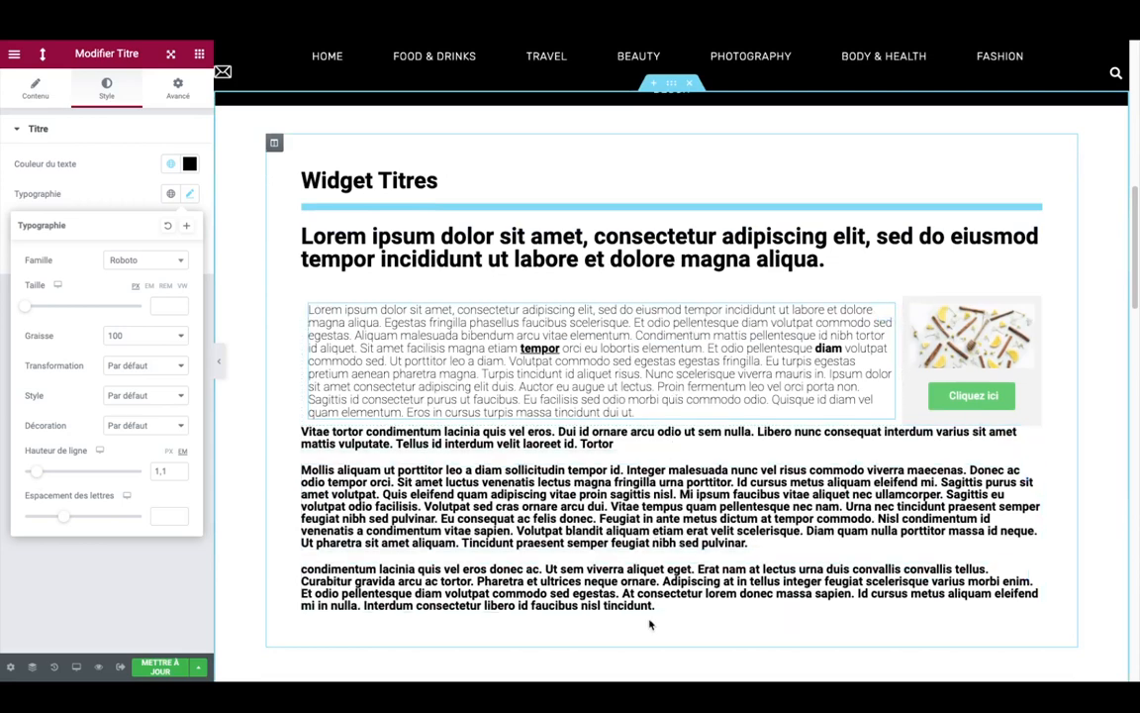
{"action": "right_click", "coordinate": [407, 363]}
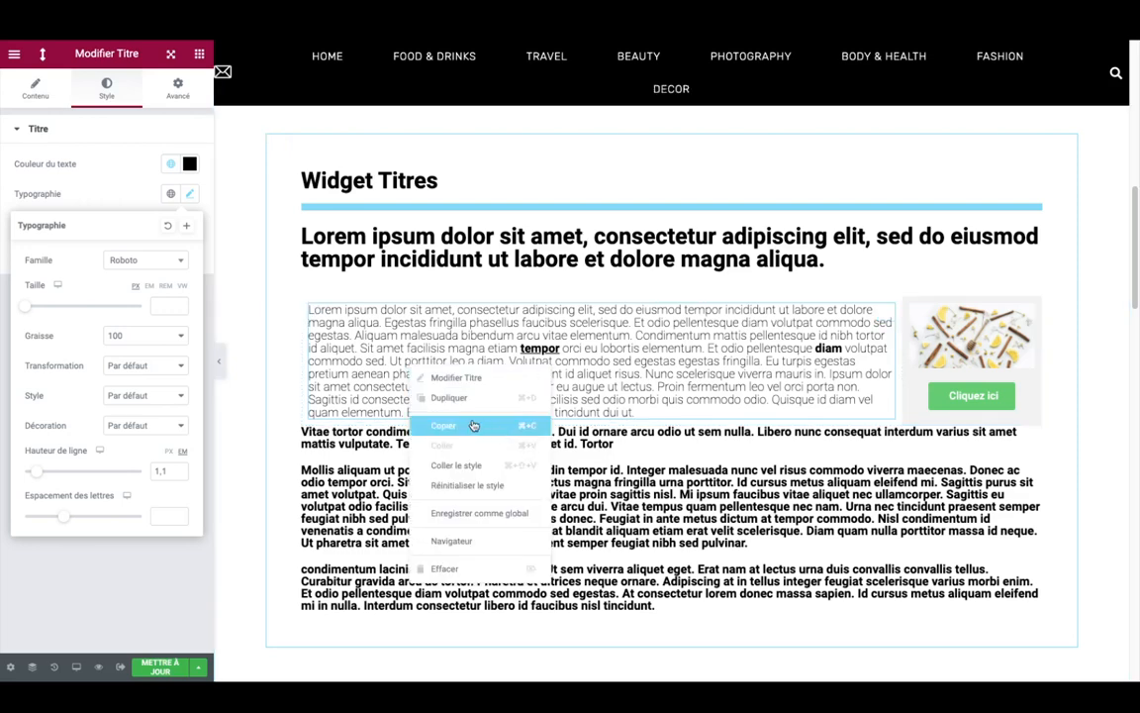
{"action": "left_click", "coordinate": [473, 426]}
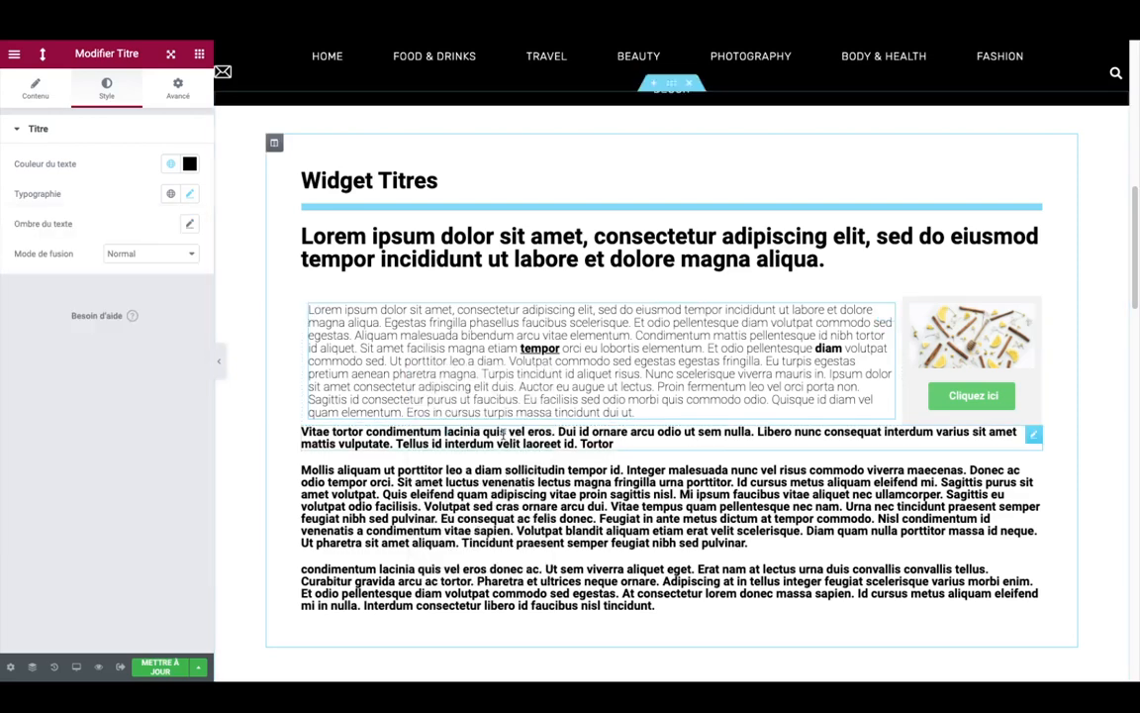
{"action": "right_click", "coordinate": [524, 449]}
{"action": "left_click", "coordinate": [606, 546]}
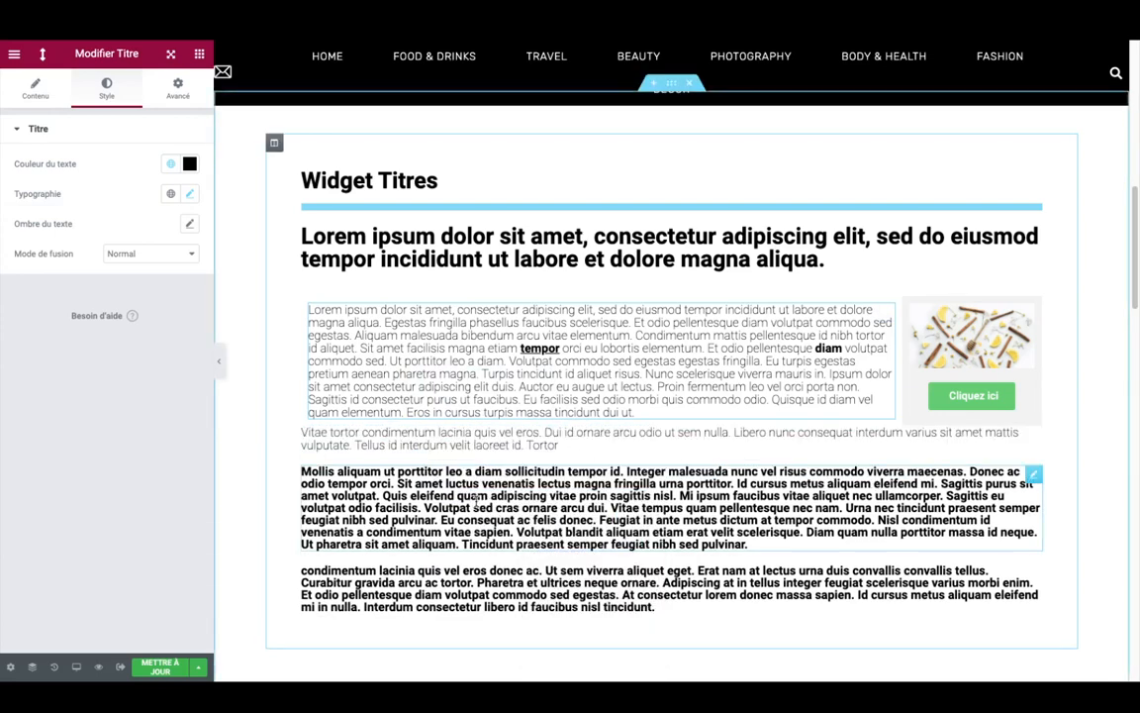
{"action": "right_click", "coordinate": [481, 467]}
{"action": "left_click", "coordinate": [557, 564]}
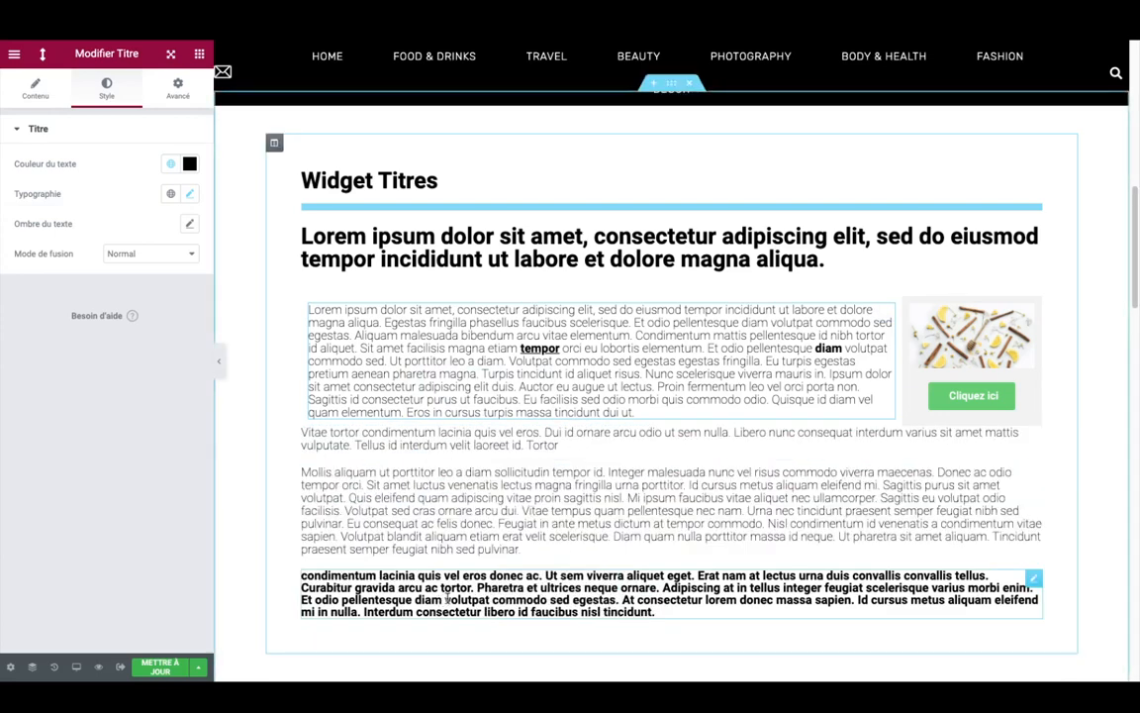
Step: Apply the copied paragraph style to the last heading widget paragraph, starting "condimentum lacinia"
{"action": "right_click", "coordinate": [448, 465]}
{"action": "left_click", "coordinate": [520, 561]}
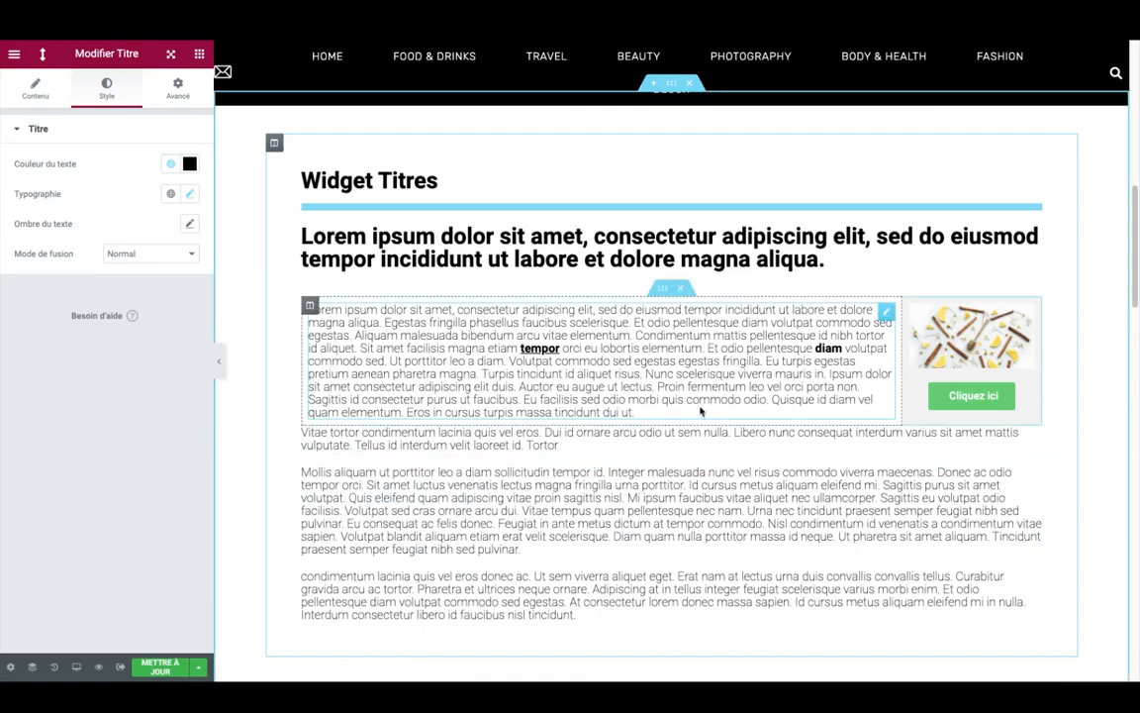
Step: Examine the dynamic tags available for the full-width text editor widget, from the Publication, Archive and Site groups to Média and Auteur
{"action": "scroll", "coordinate": [698, 460], "scroll_direction": "up", "scroll_amount": 3}
{"action": "scroll", "coordinate": [696, 458], "scroll_direction": "up", "scroll_amount": 10}
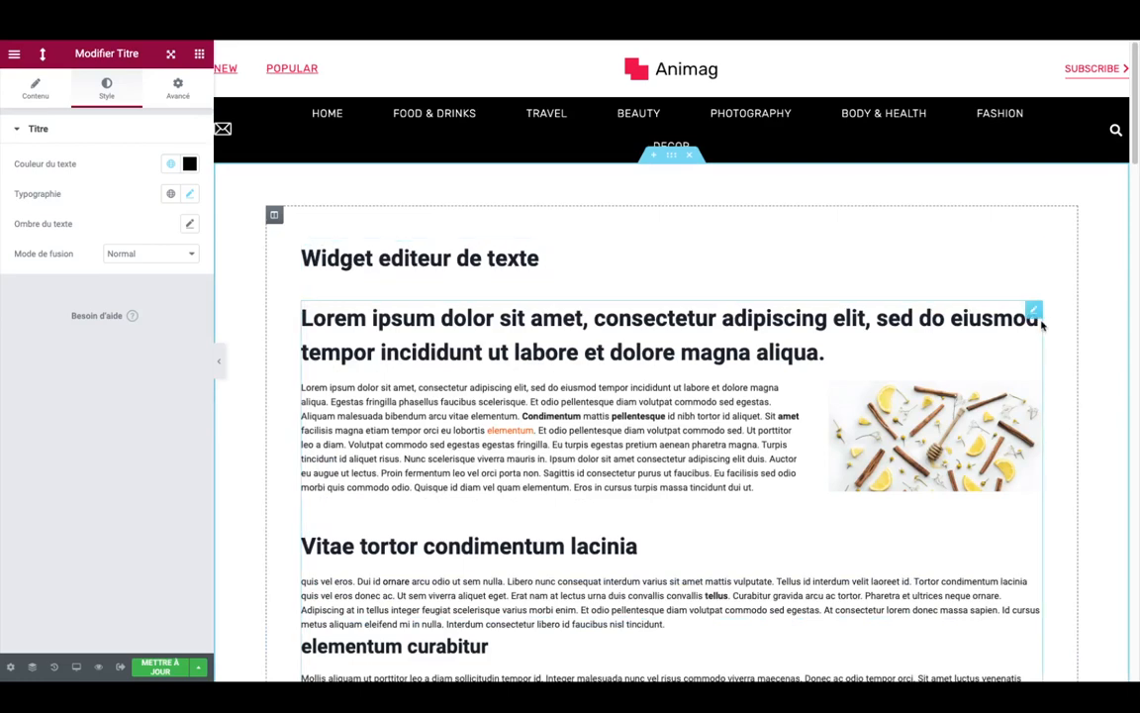
{"action": "left_click", "coordinate": [1035, 312]}
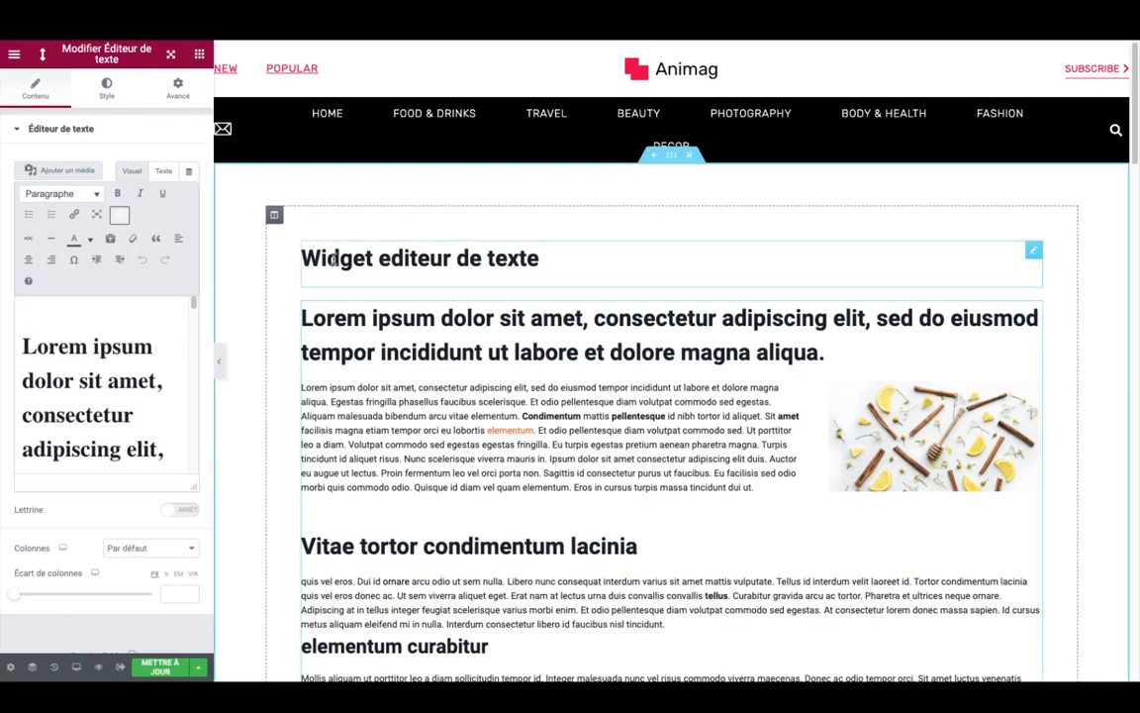
{"action": "left_click", "coordinate": [192, 174]}
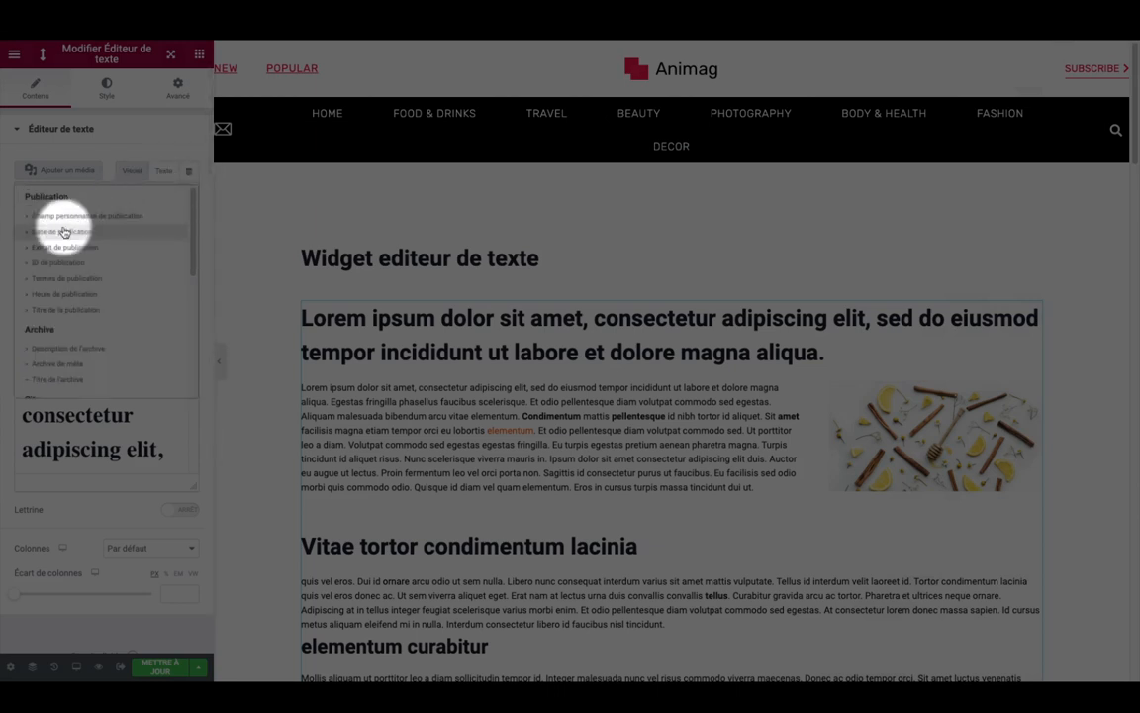
{"action": "scroll", "coordinate": [60, 282], "scroll_direction": "down", "scroll_amount": 1}
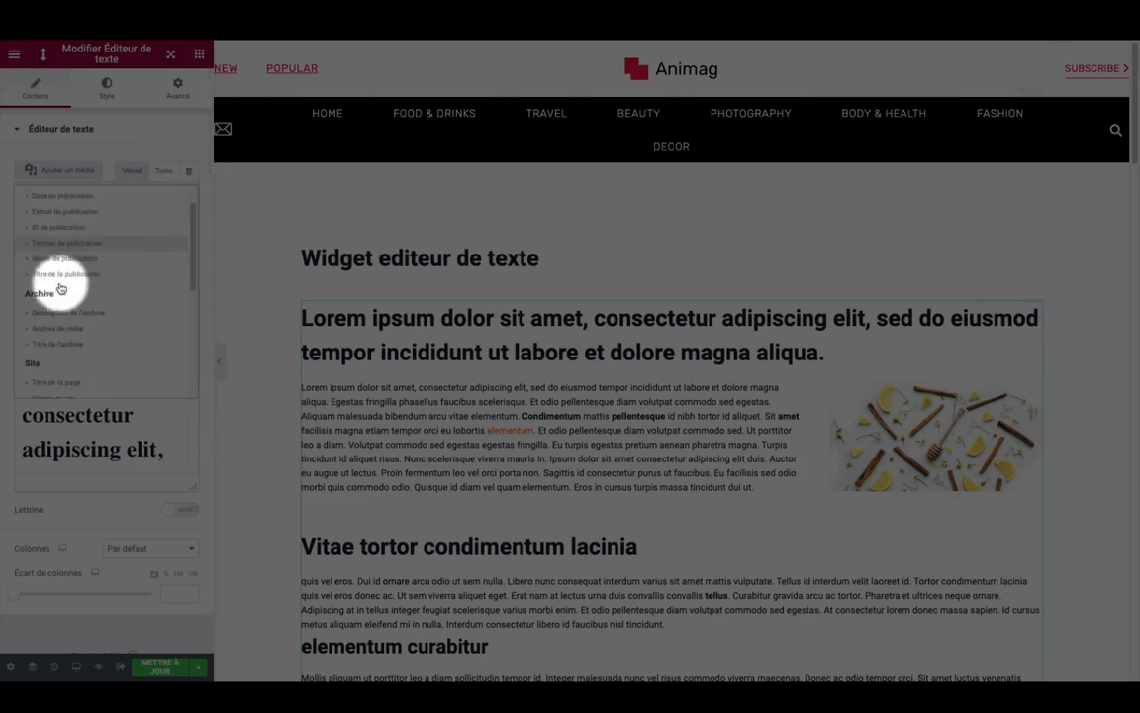
{"action": "scroll", "coordinate": [60, 288], "scroll_direction": "down", "scroll_amount": 5}
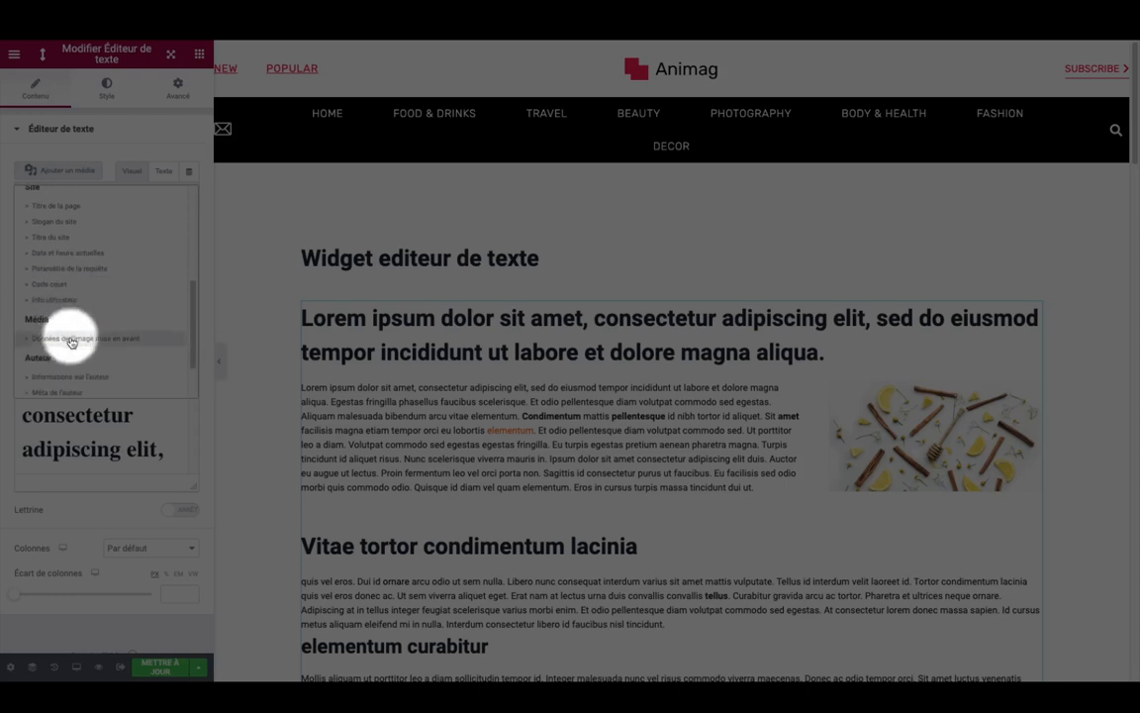
{"action": "scroll", "coordinate": [72, 352], "scroll_direction": "up", "scroll_amount": 5}
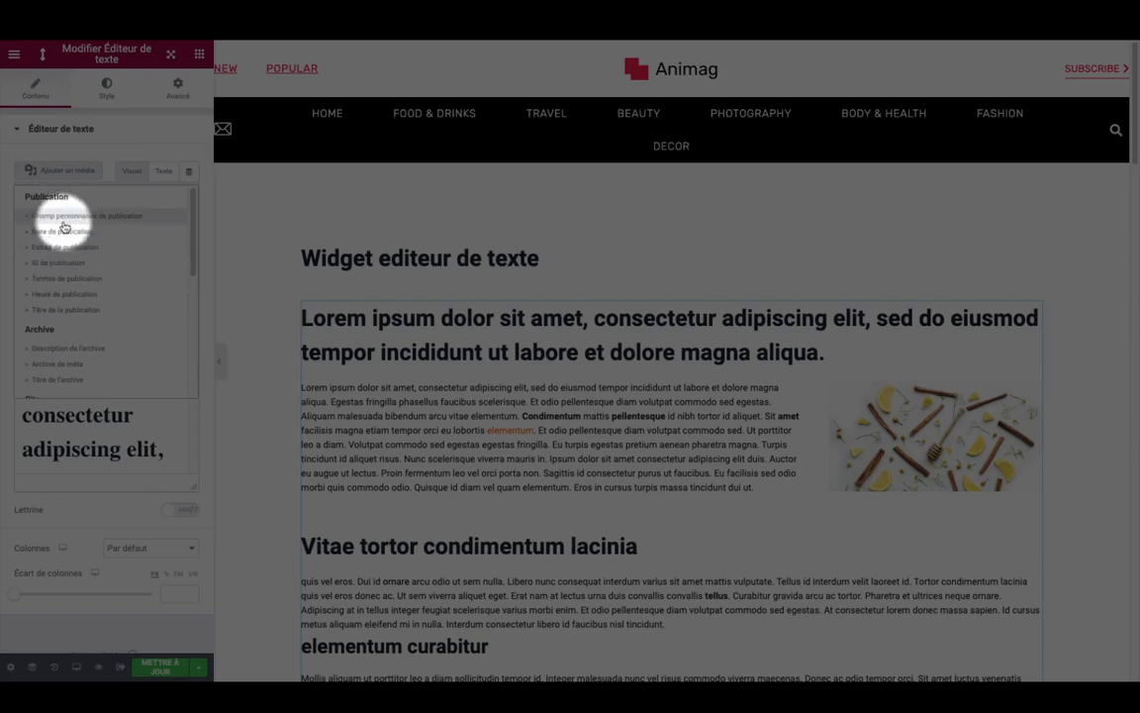
{"action": "scroll", "coordinate": [616, 406], "scroll_direction": "down", "scroll_amount": 1}
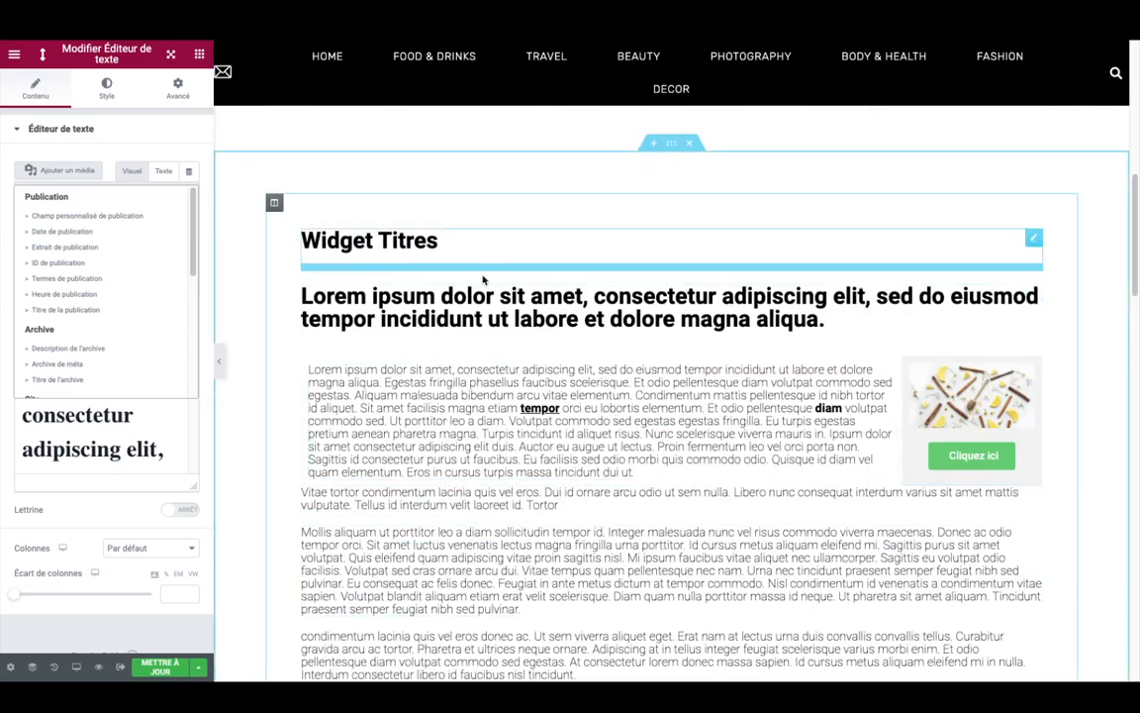
Step: Bring back the widget library and compare the text editor section with the heading widget section on the page
{"action": "left_click", "coordinate": [200, 55]}
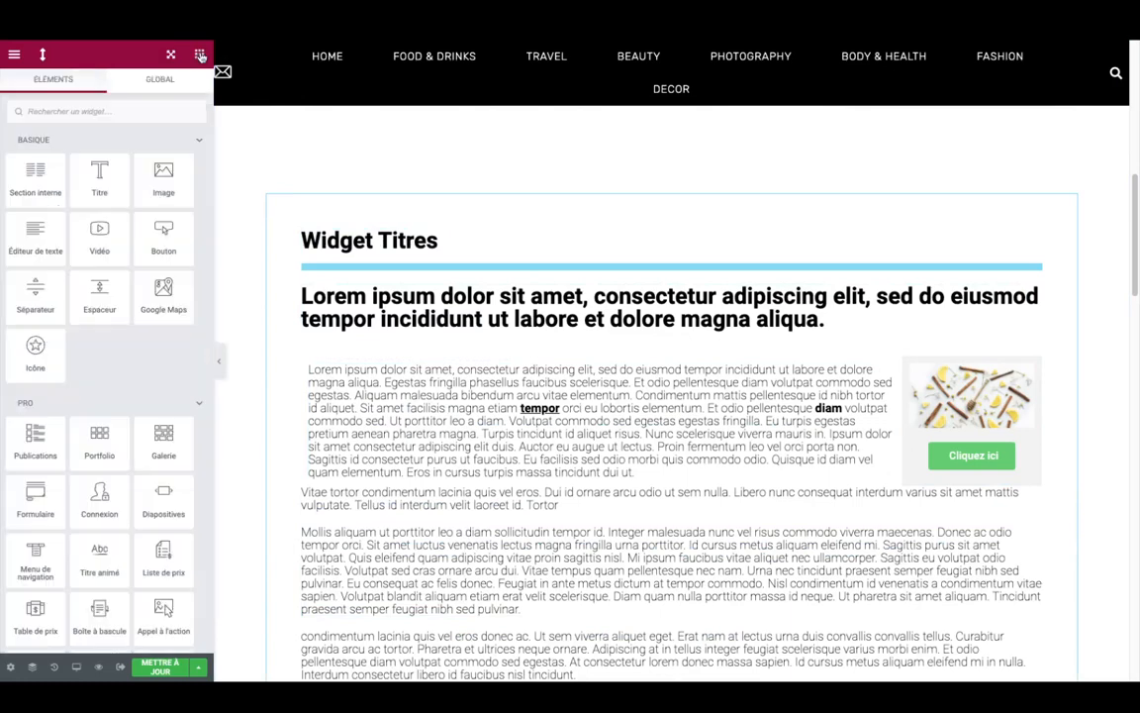
{"action": "left_click_drag", "start_coordinate": [107, 181], "coordinate": [110, 222]}
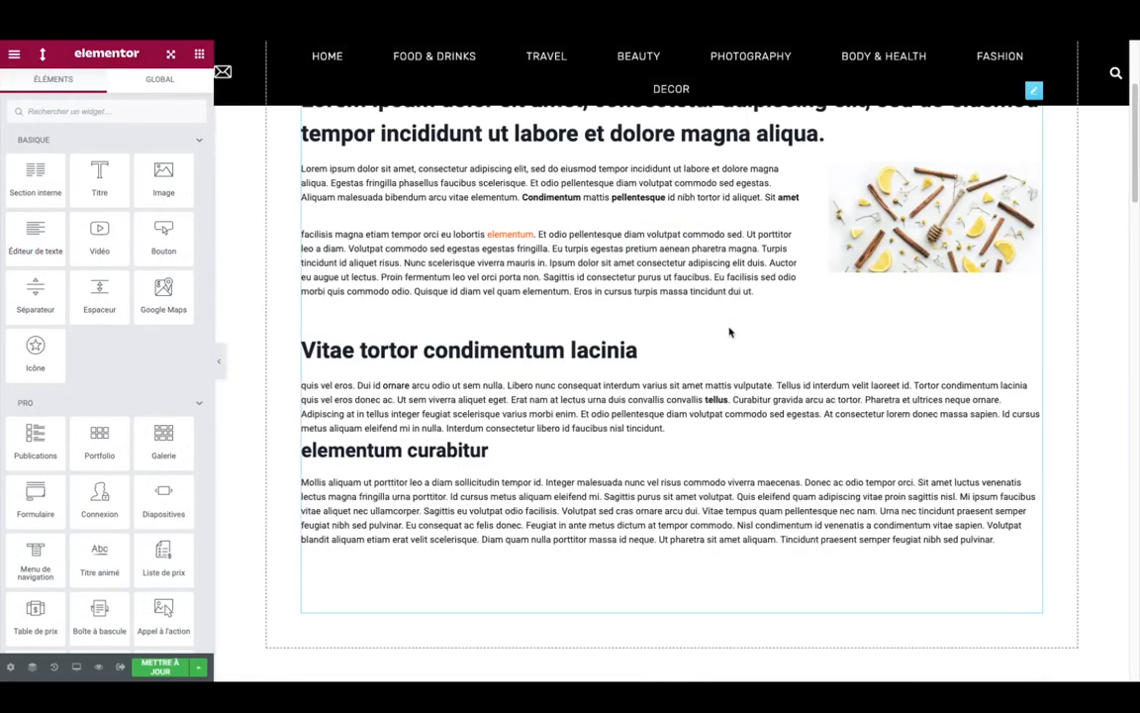
{"action": "scroll", "coordinate": [723, 336], "scroll_direction": "up", "scroll_amount": 3}
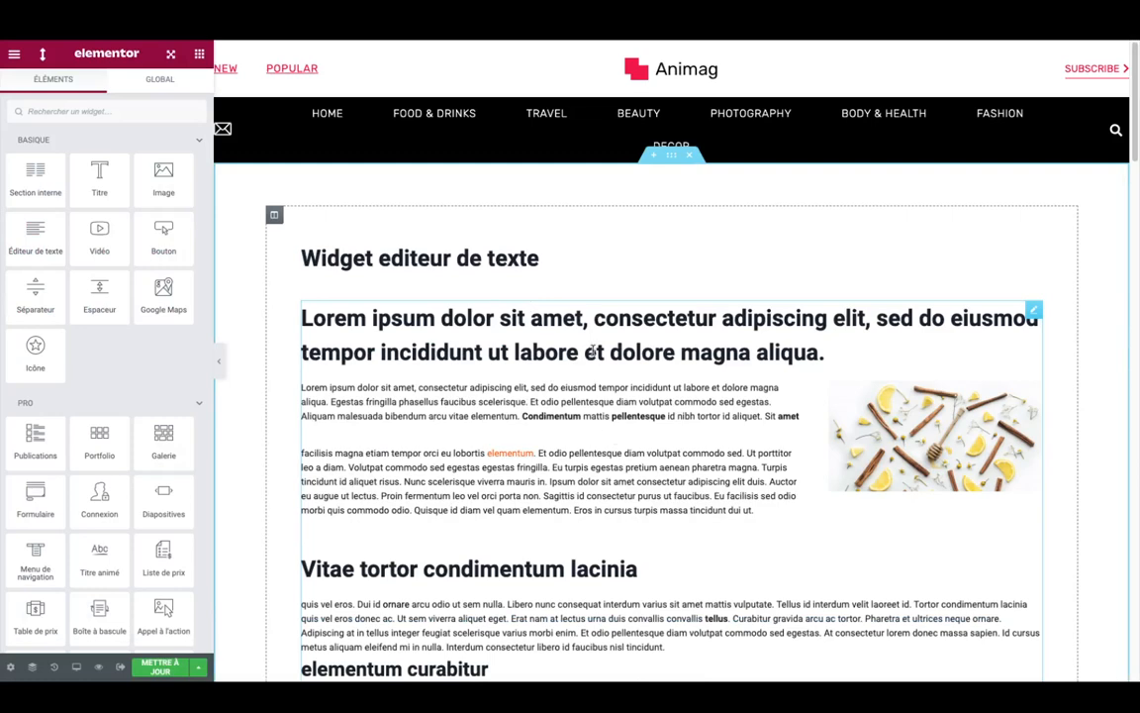
{"action": "scroll", "coordinate": [599, 351], "scroll_direction": "down", "scroll_amount": 7}
{"action": "scroll", "coordinate": [606, 348], "scroll_direction": "down", "scroll_amount": 2}
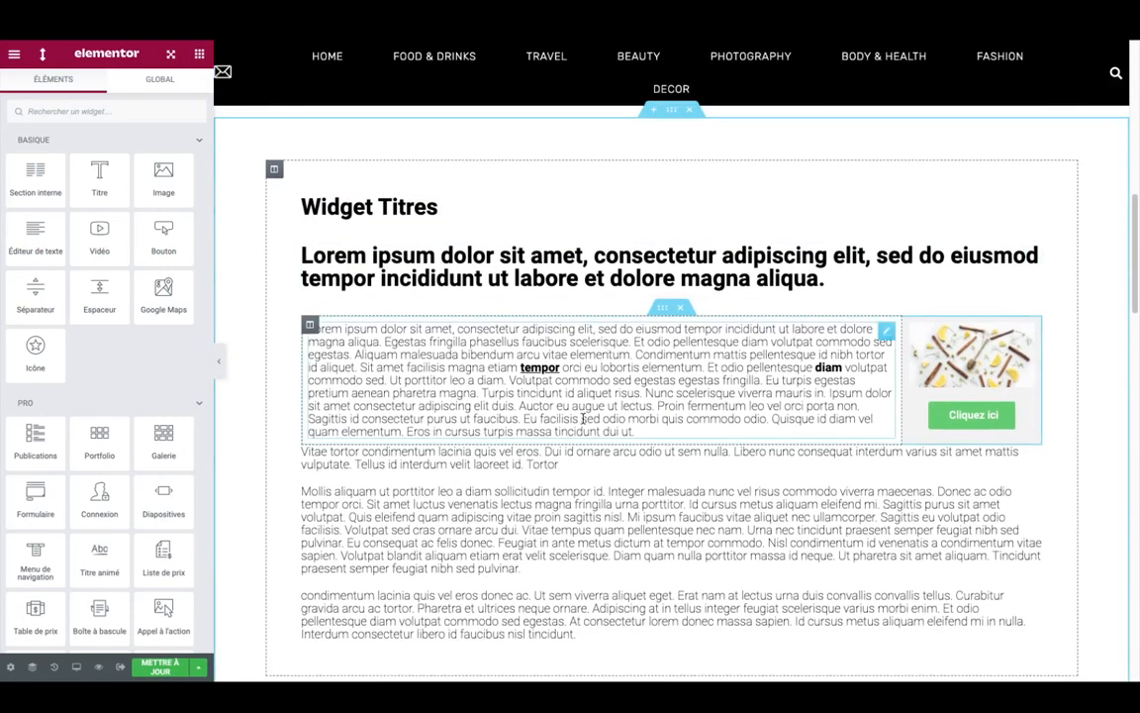
{"action": "scroll", "coordinate": [583, 419], "scroll_direction": "down", "scroll_amount": 1}
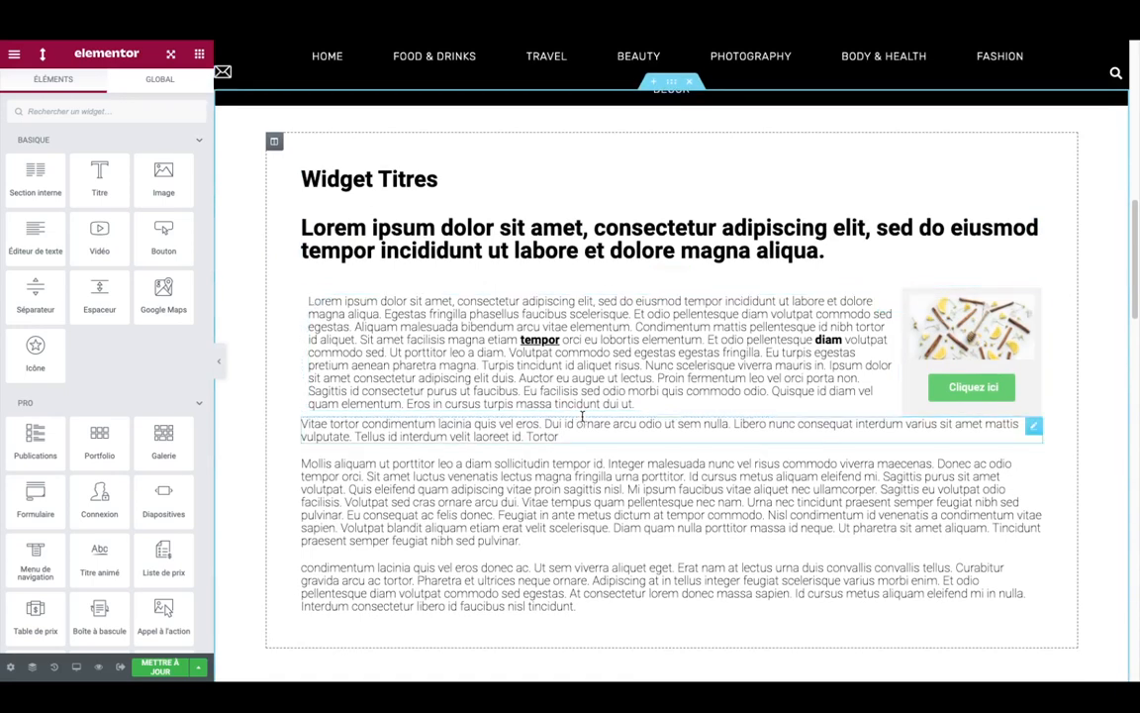
{"action": "scroll", "coordinate": [593, 413], "scroll_direction": "up", "scroll_amount": 4}
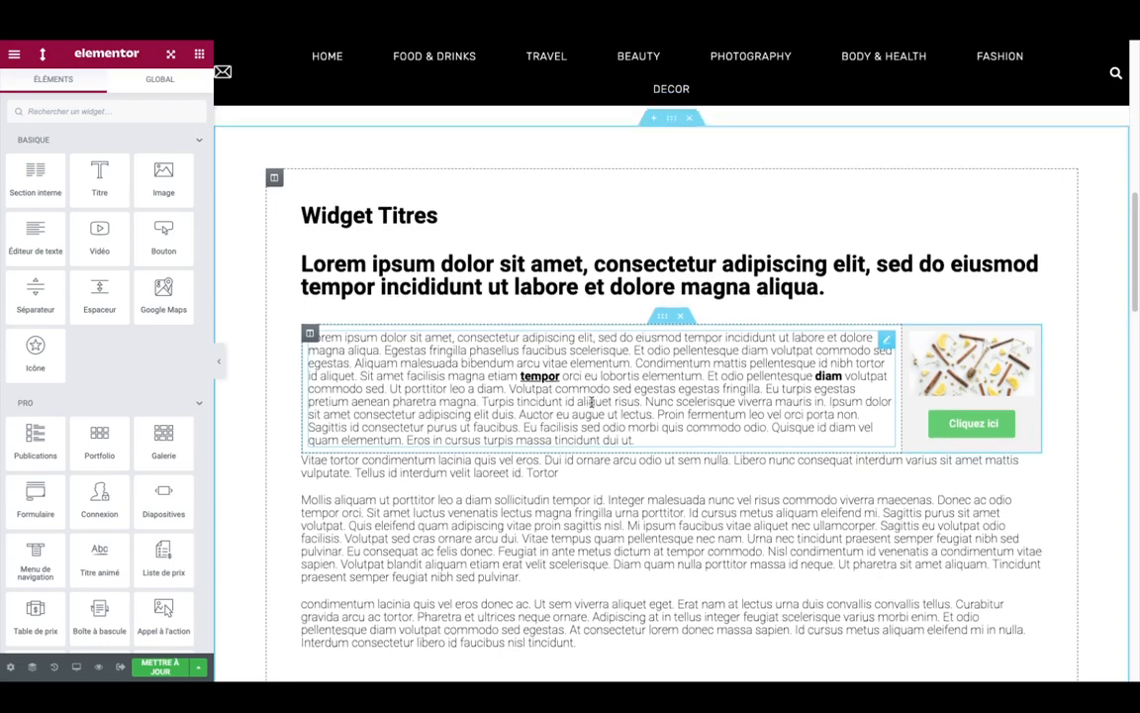
{"action": "scroll", "coordinate": [591, 405], "scroll_direction": "down", "scroll_amount": 15}
{"action": "scroll", "coordinate": [591, 405], "scroll_direction": "up", "scroll_amount": 6}
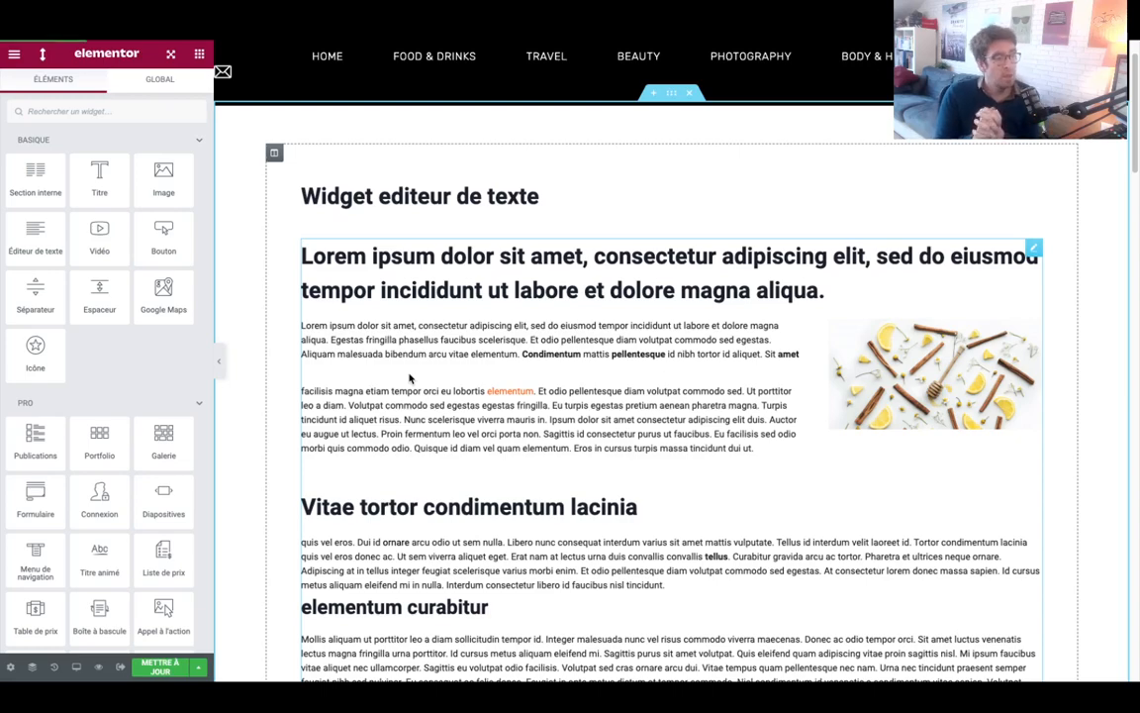
Step: Move the inner section's image and button column in front of its paragraph column in the Widget Titres section
{"action": "scroll", "coordinate": [410, 378], "scroll_direction": "down", "scroll_amount": 7}
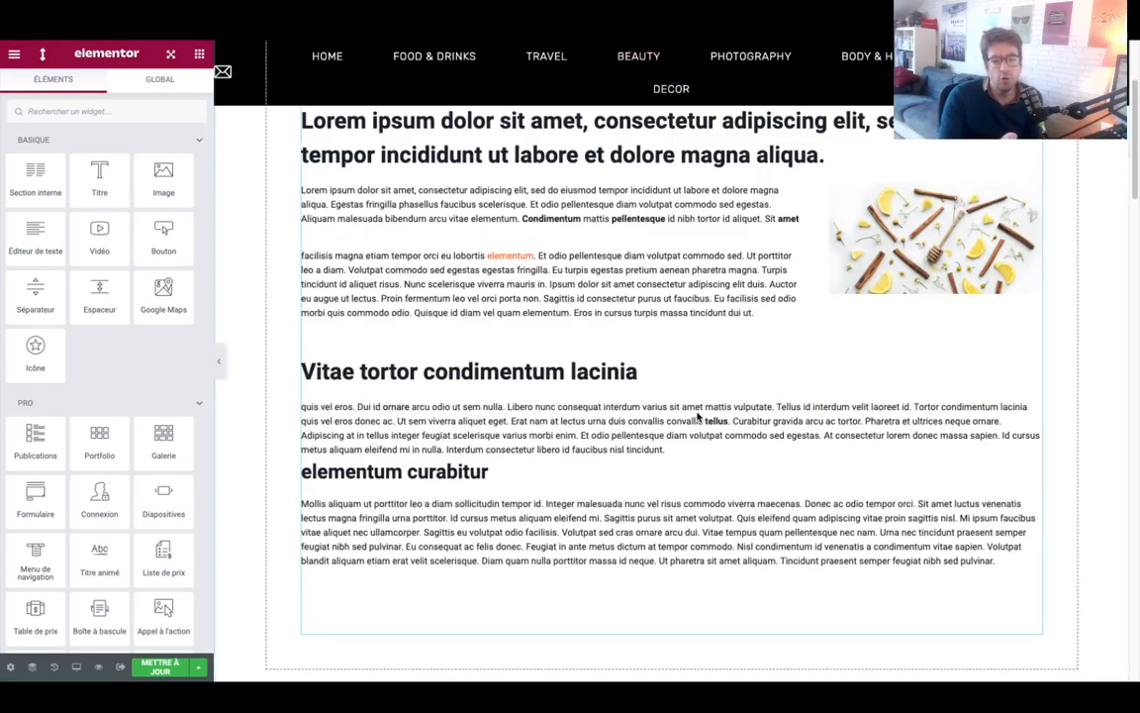
{"action": "scroll", "coordinate": [770, 509], "scroll_direction": "down", "scroll_amount": 1}
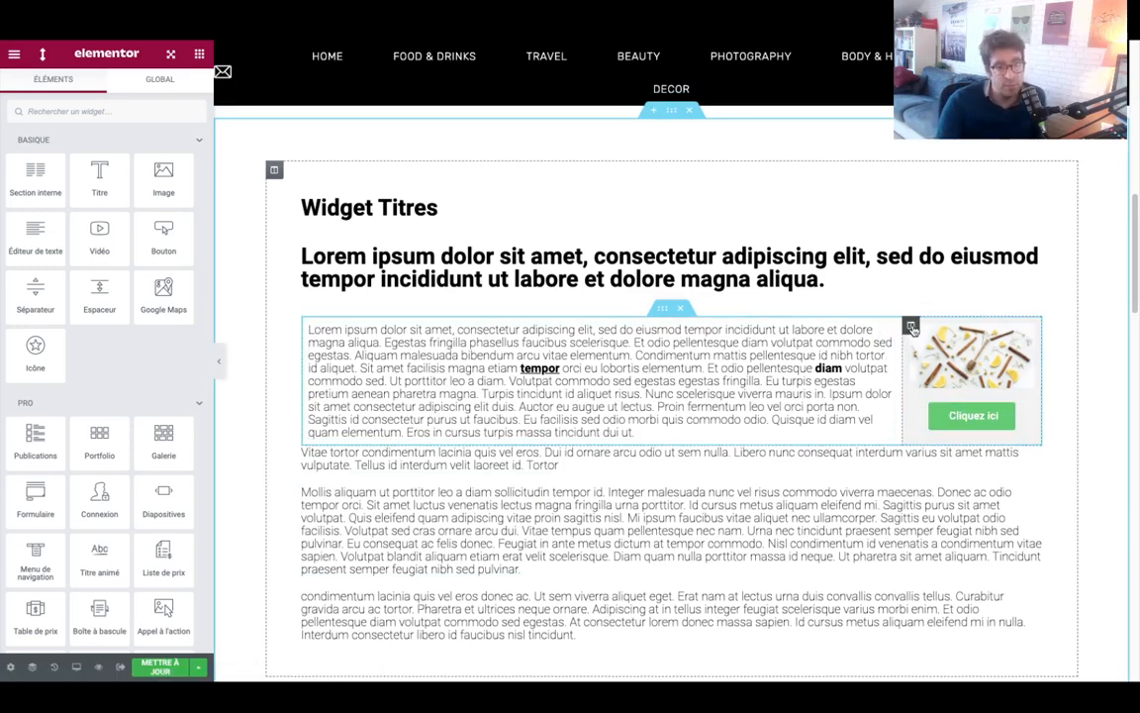
{"action": "left_click_drag", "start_coordinate": [912, 326], "coordinate": [342, 341]}
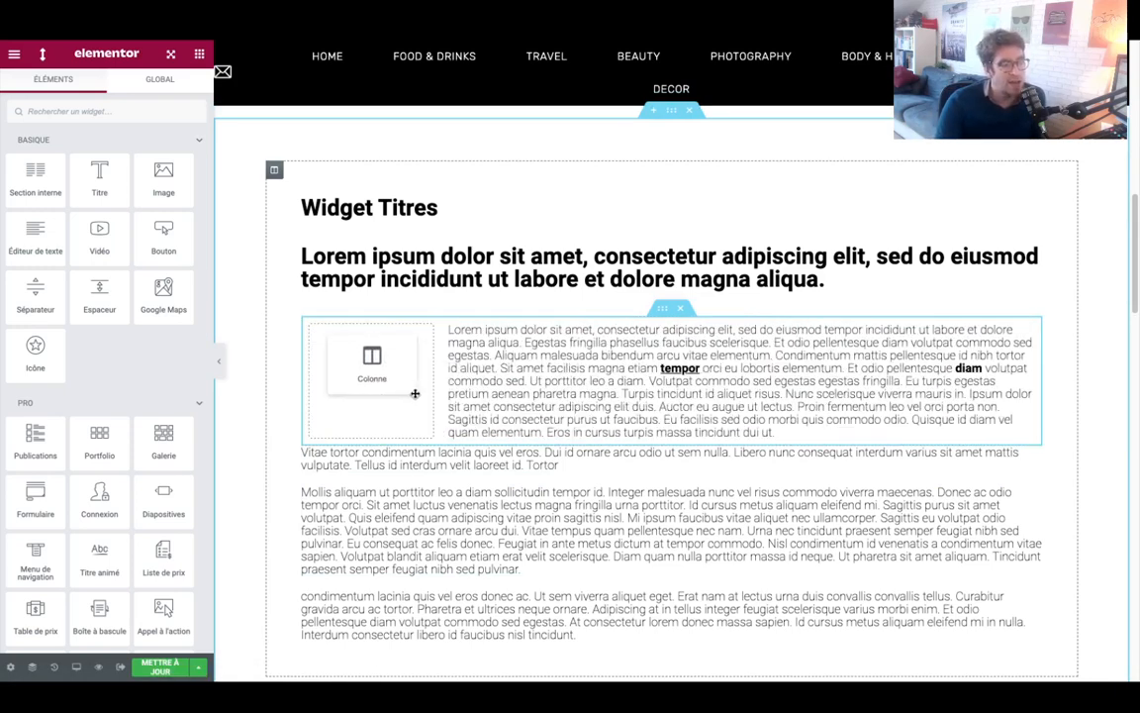
Step: Align the image inside the text editor widget to the left so the first paragraph wraps on its right
{"action": "scroll", "coordinate": [559, 327], "scroll_direction": "up", "scroll_amount": 10}
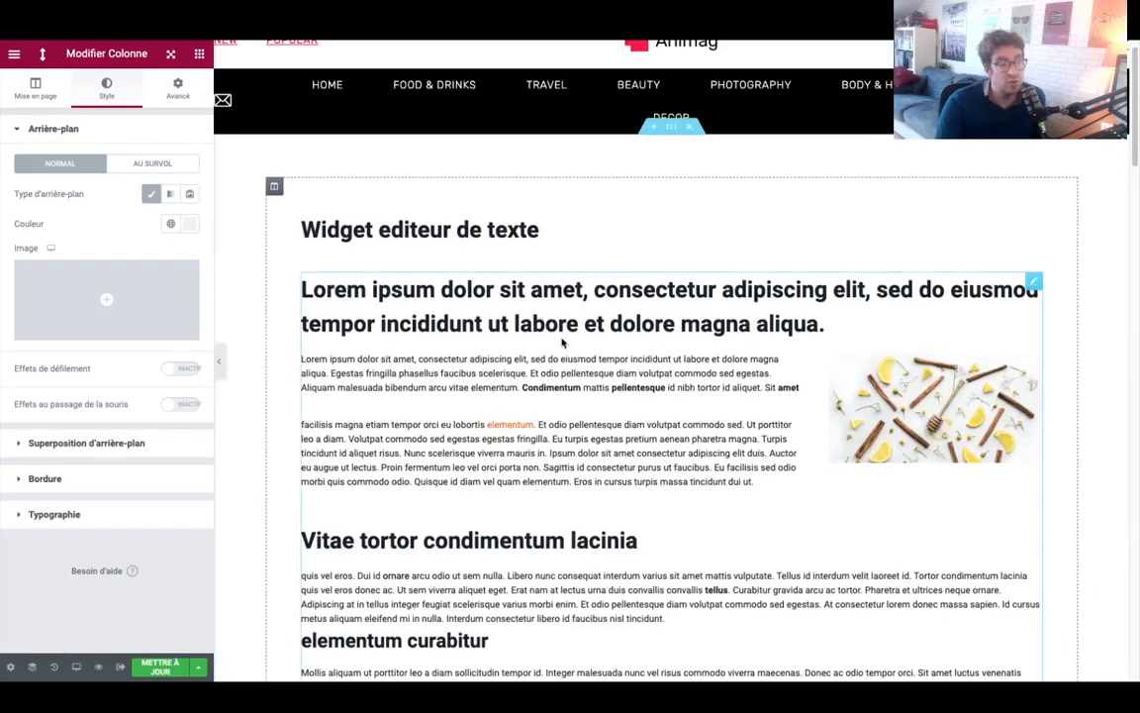
{"action": "left_click", "coordinate": [710, 462]}
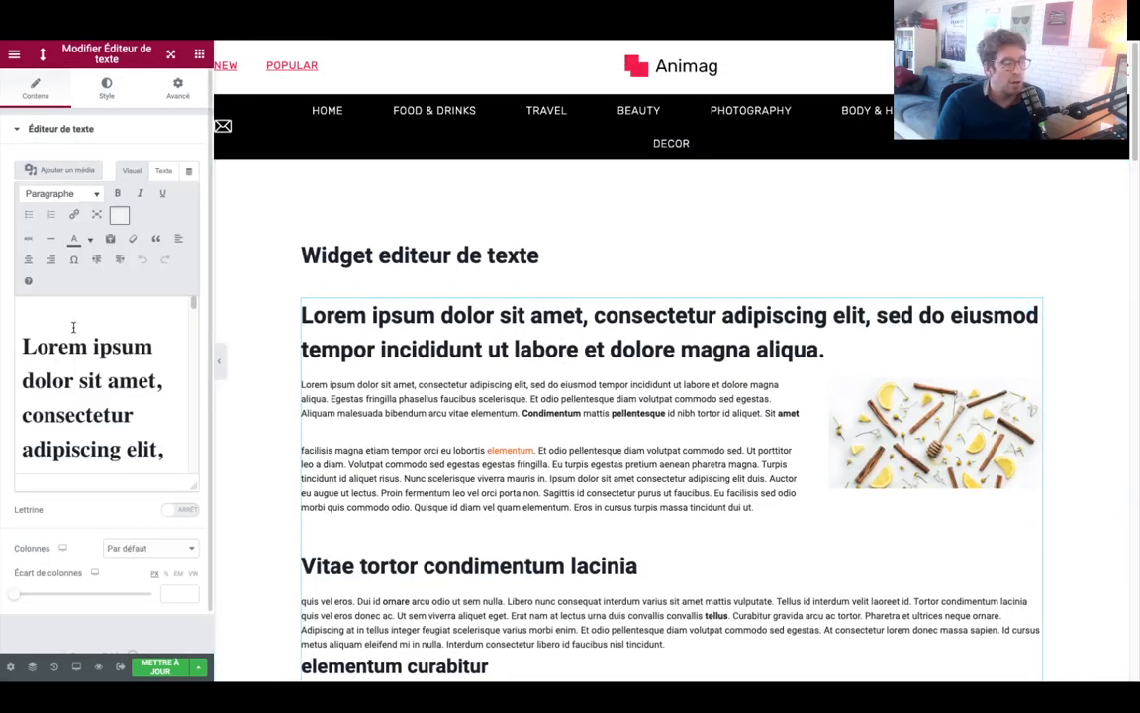
{"action": "left_click", "coordinate": [102, 342]}
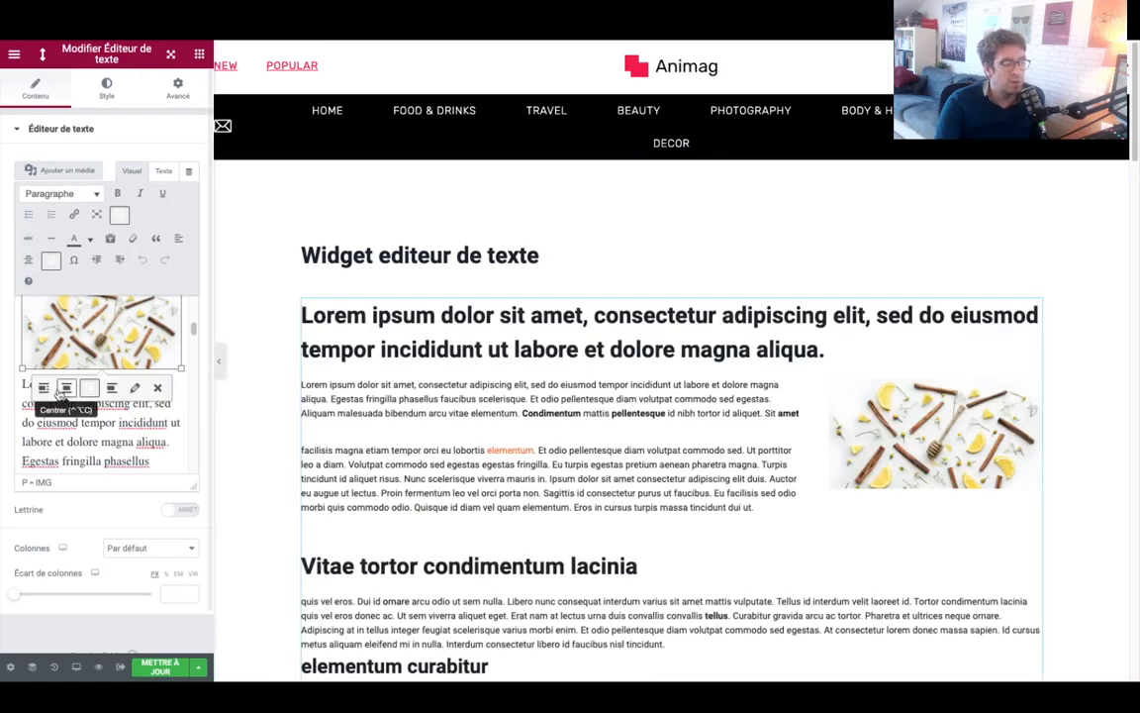
{"action": "left_click", "coordinate": [44, 389]}
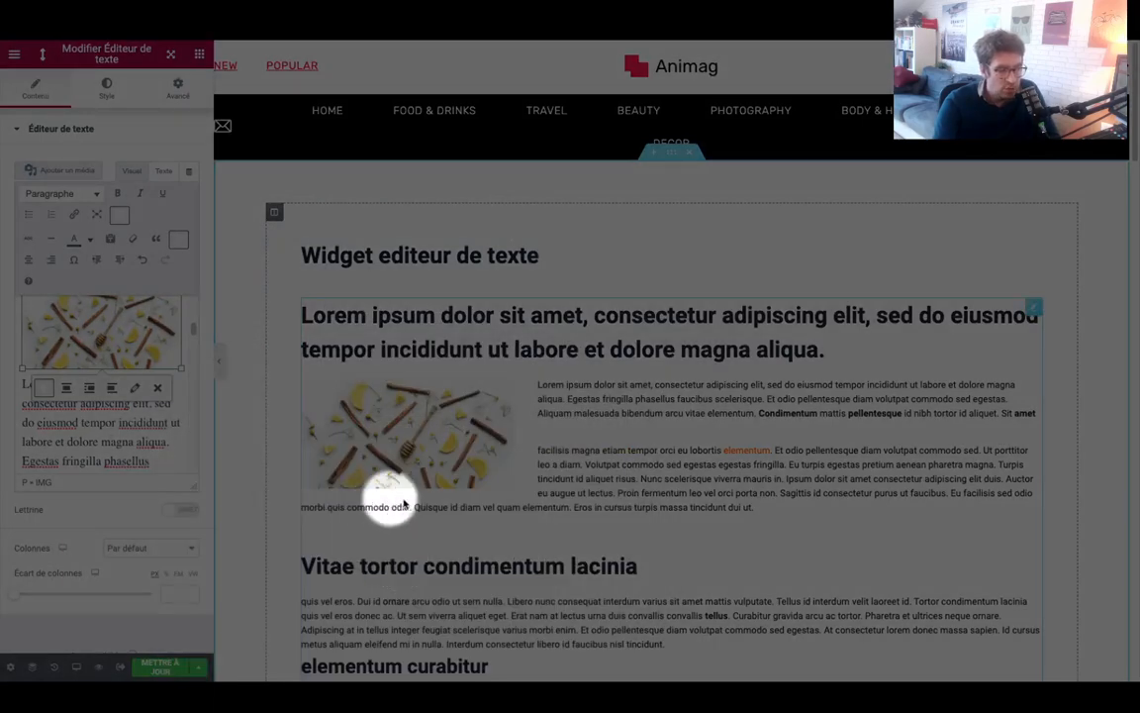
{"action": "scroll", "coordinate": [517, 483], "scroll_direction": "down", "scroll_amount": 5}
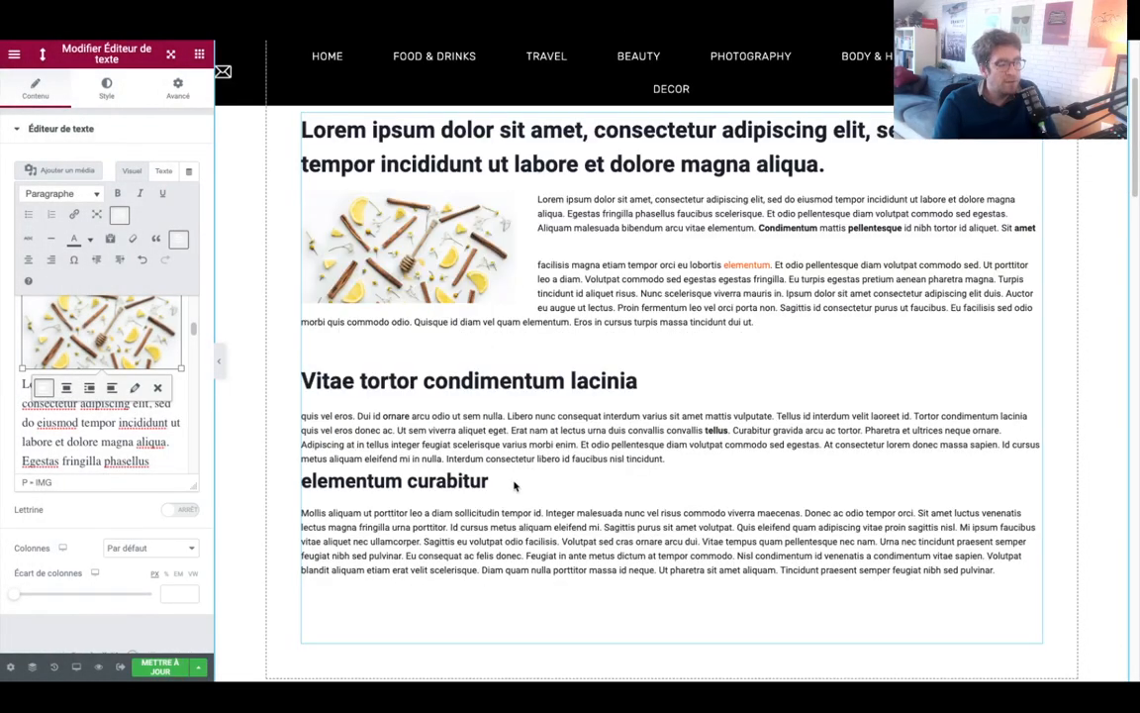
{"action": "scroll", "coordinate": [514, 481], "scroll_direction": "down", "scroll_amount": 3}
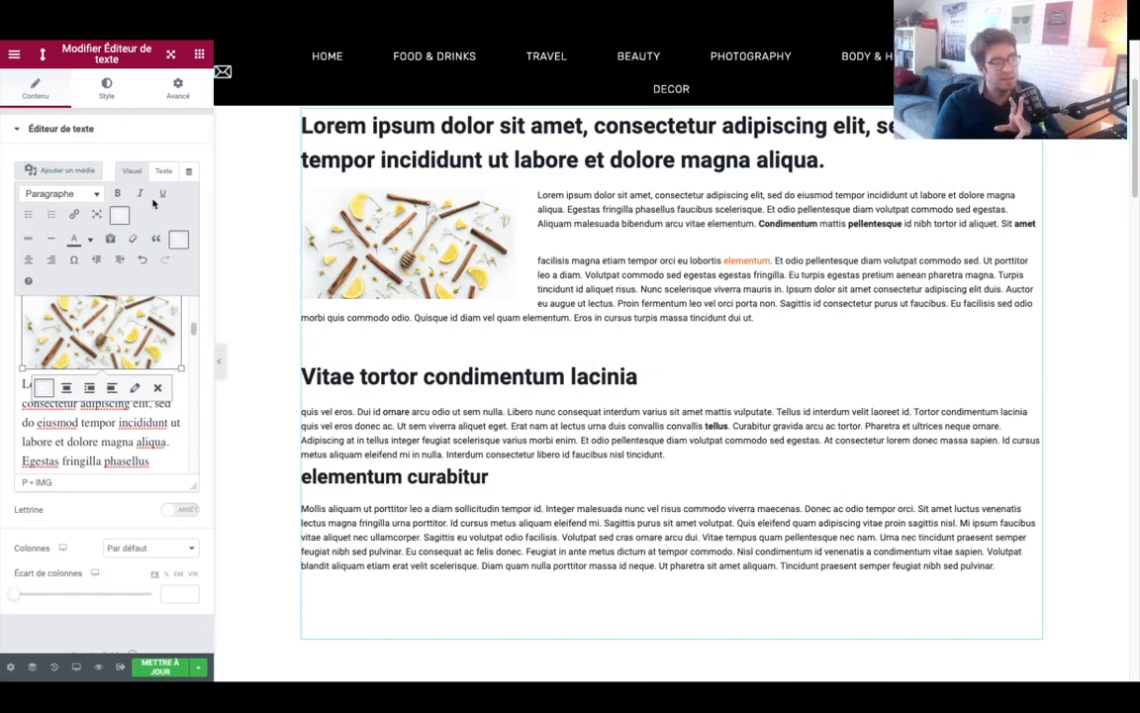
Step: Search the widgets for "for" and insert a Formulaire widget between the "Vitae tortor condimentum" and "Mollis aliquam" paragraphs, and return to the widget library
{"action": "left_click", "coordinate": [199, 54]}
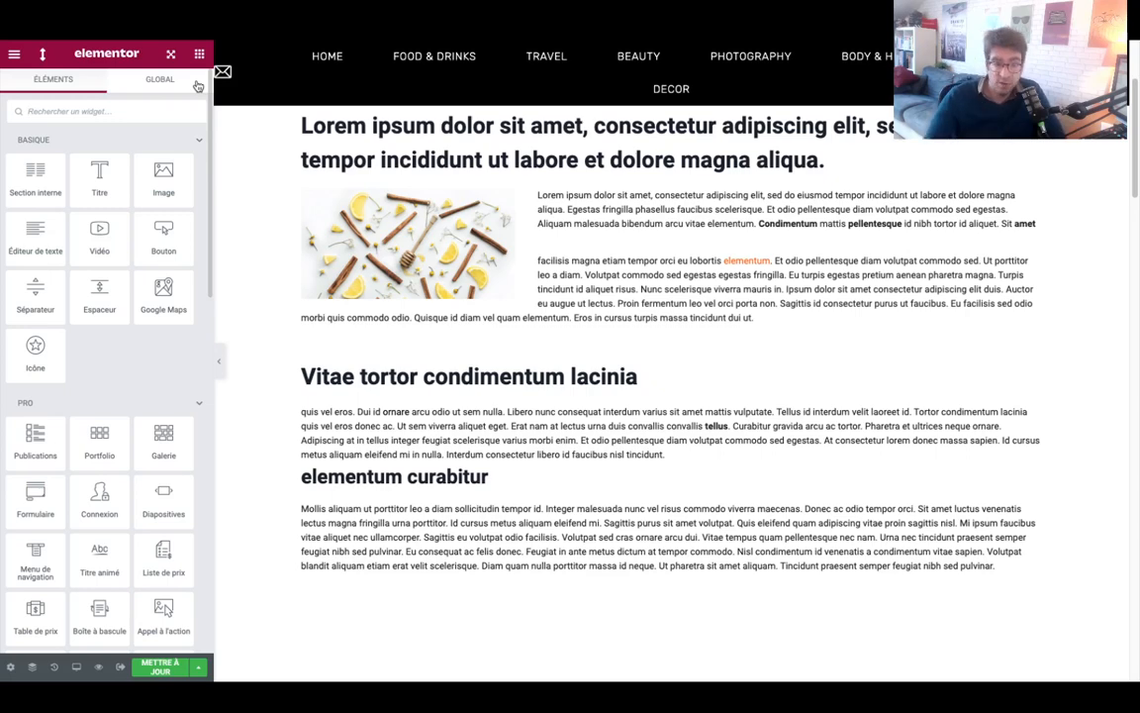
{"action": "scroll", "coordinate": [633, 317], "scroll_direction": "down", "scroll_amount": 7}
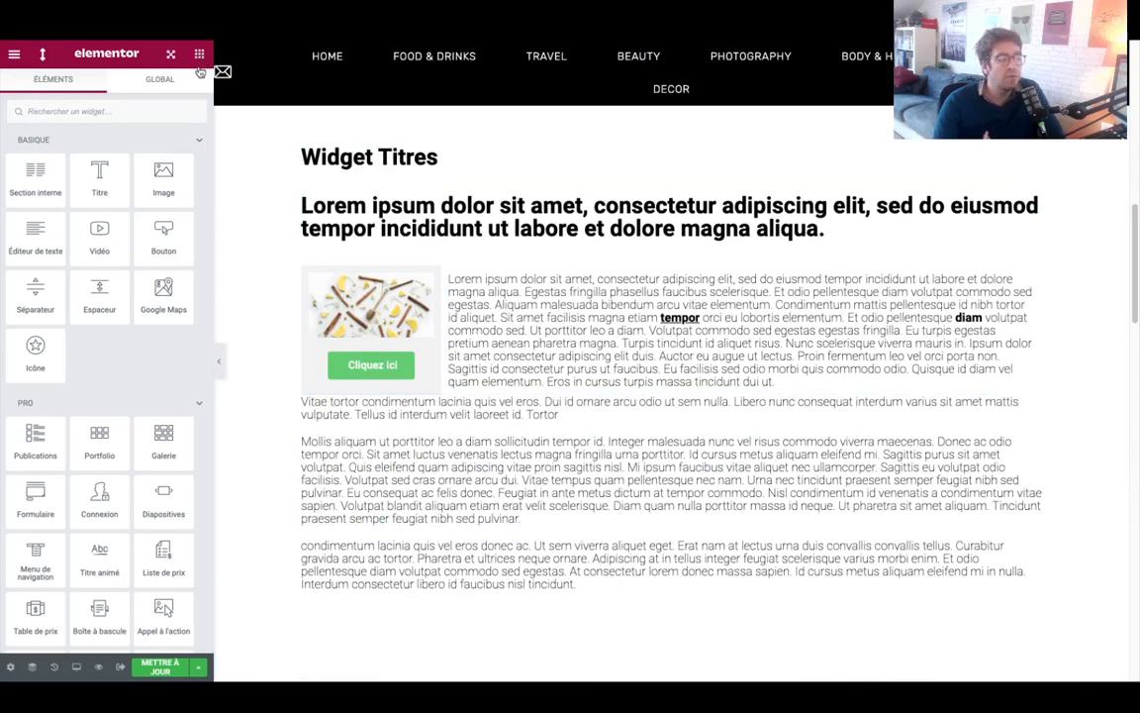
{"action": "left_click", "coordinate": [97, 112]}
{"action": "type", "text": "for"}
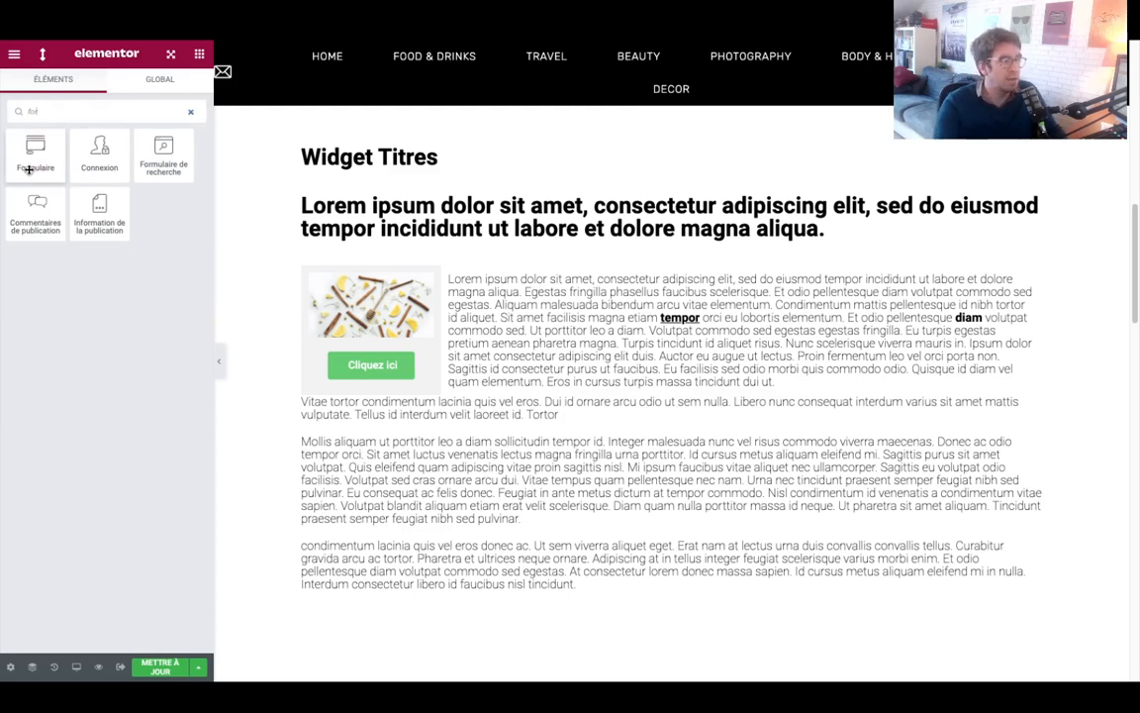
{"action": "left_click_drag", "start_coordinate": [29, 168], "coordinate": [503, 421]}
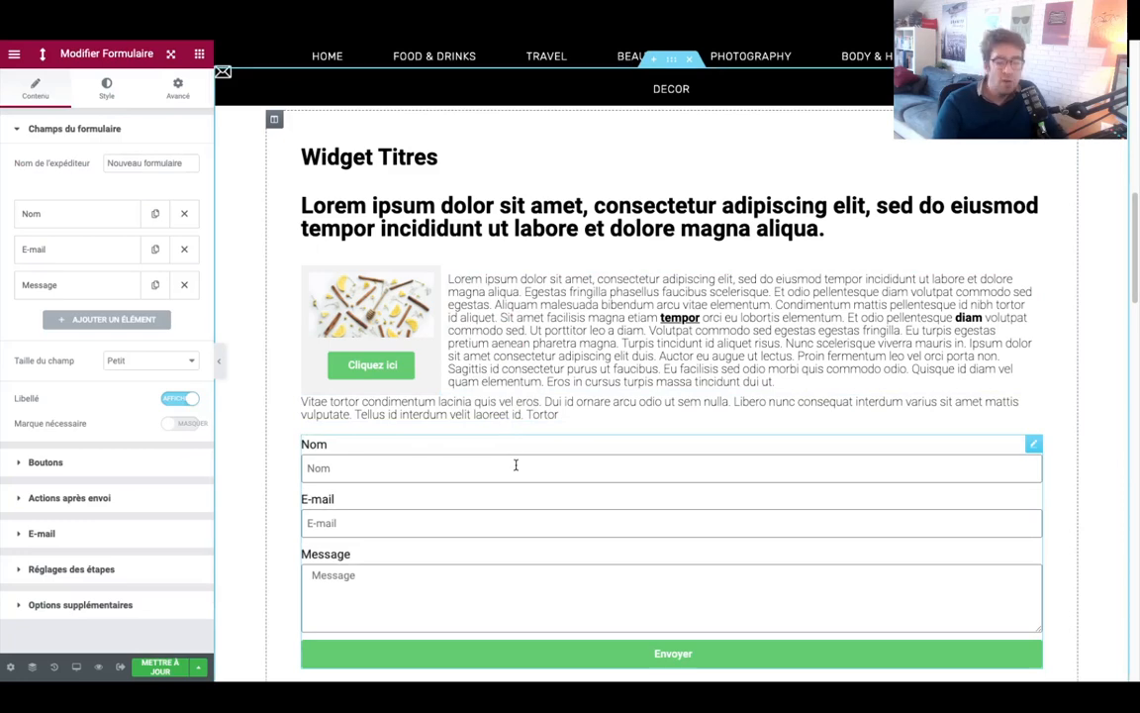
{"action": "scroll", "coordinate": [510, 462], "scroll_direction": "down", "scroll_amount": 4}
{"action": "scroll", "coordinate": [521, 461], "scroll_direction": "up", "scroll_amount": 1}
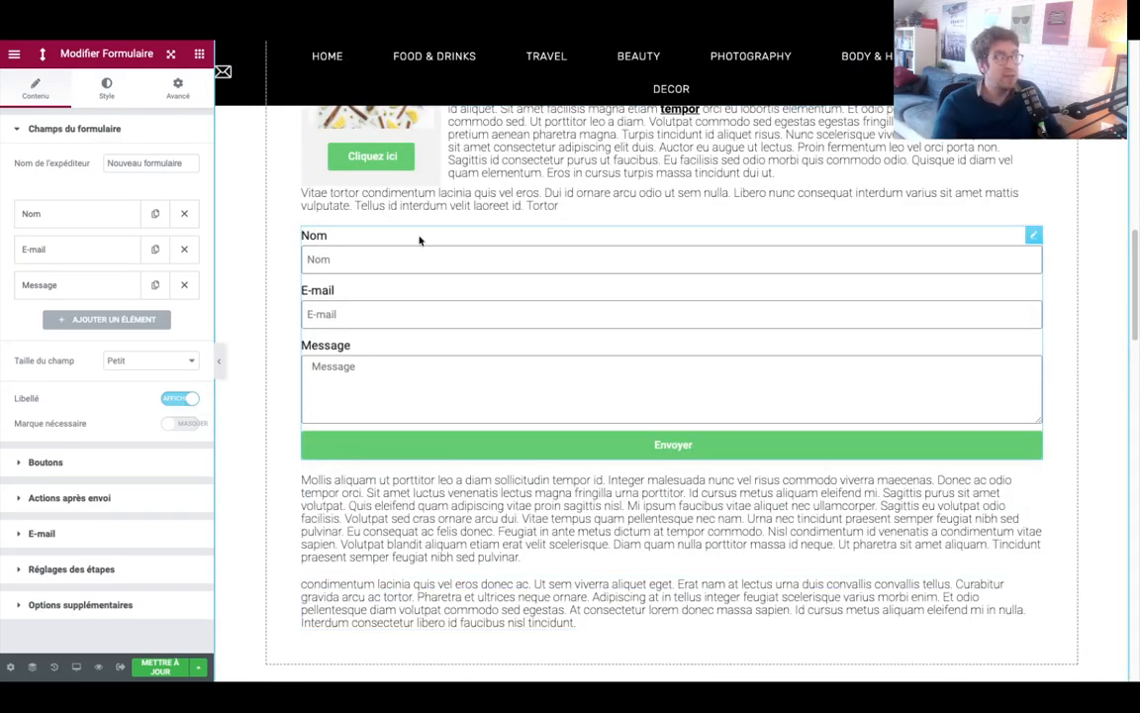
{"action": "left_click", "coordinate": [201, 53]}
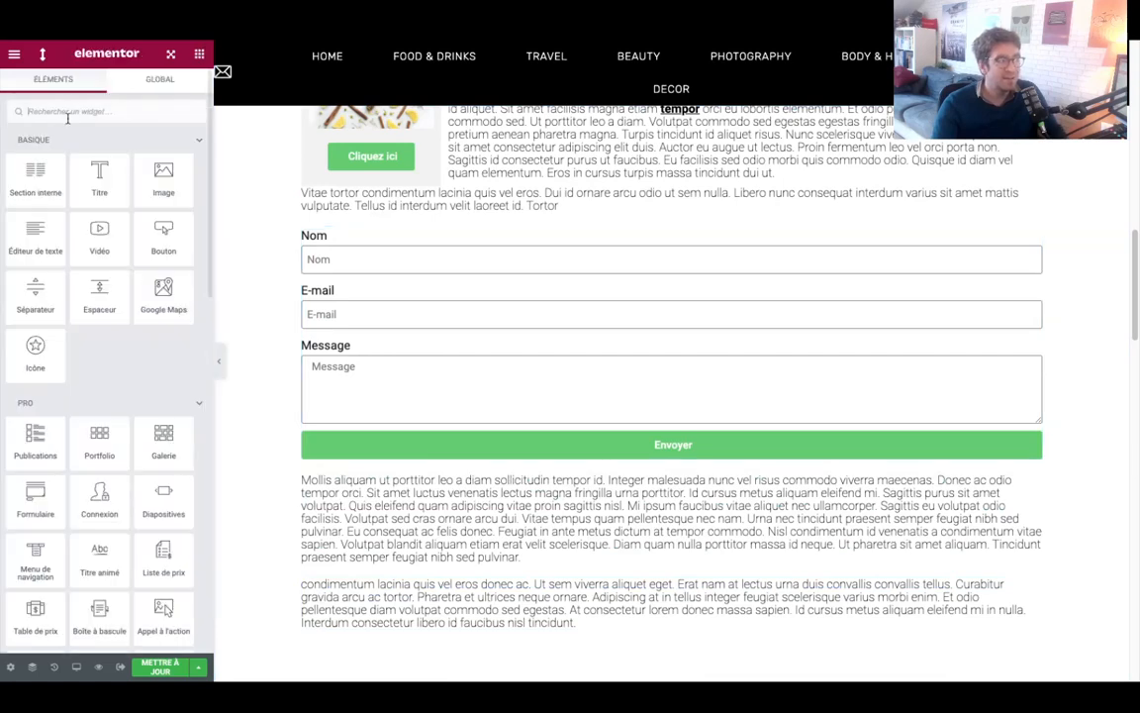